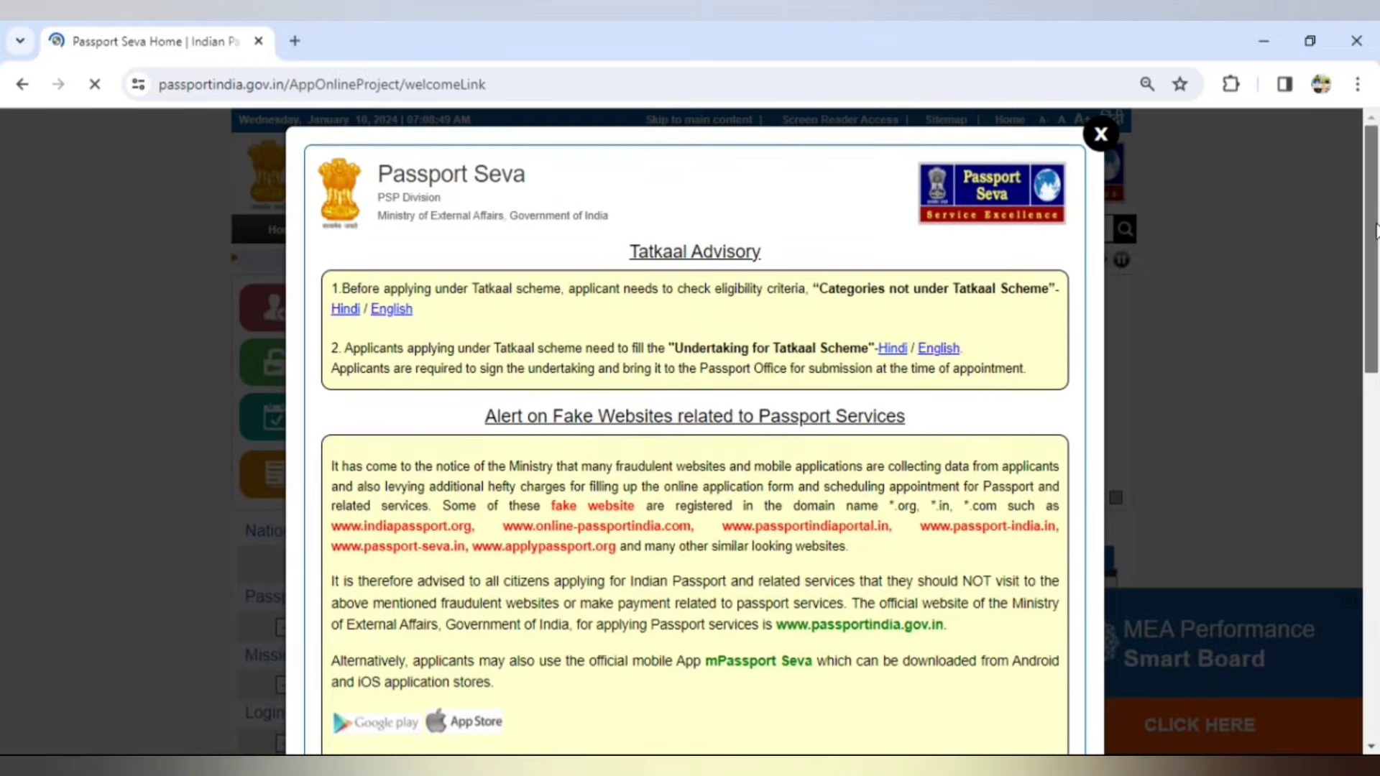
- Dismiss the advisory notice and open the New User Registration form
{"action": "left_click", "coordinate": [1100, 135]}
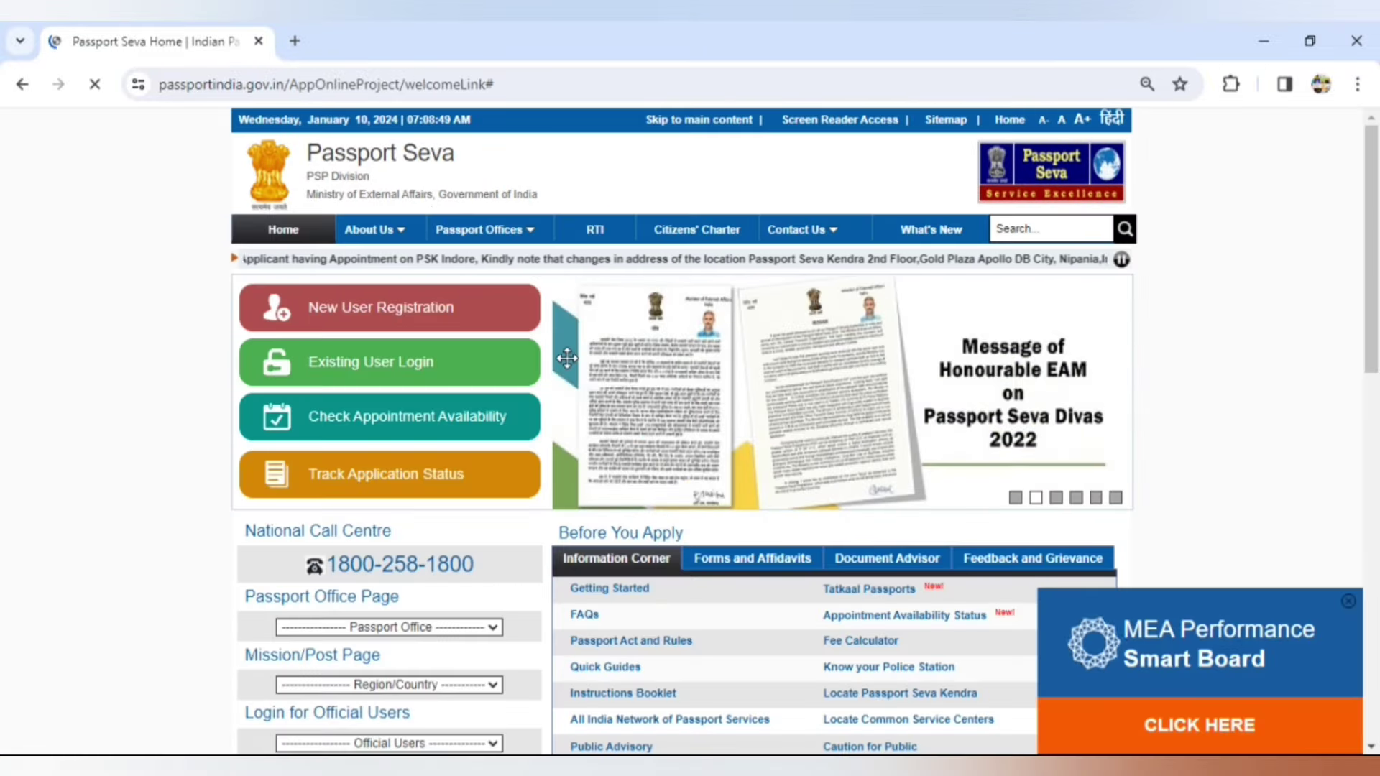
{"action": "left_click", "coordinate": [343, 311]}
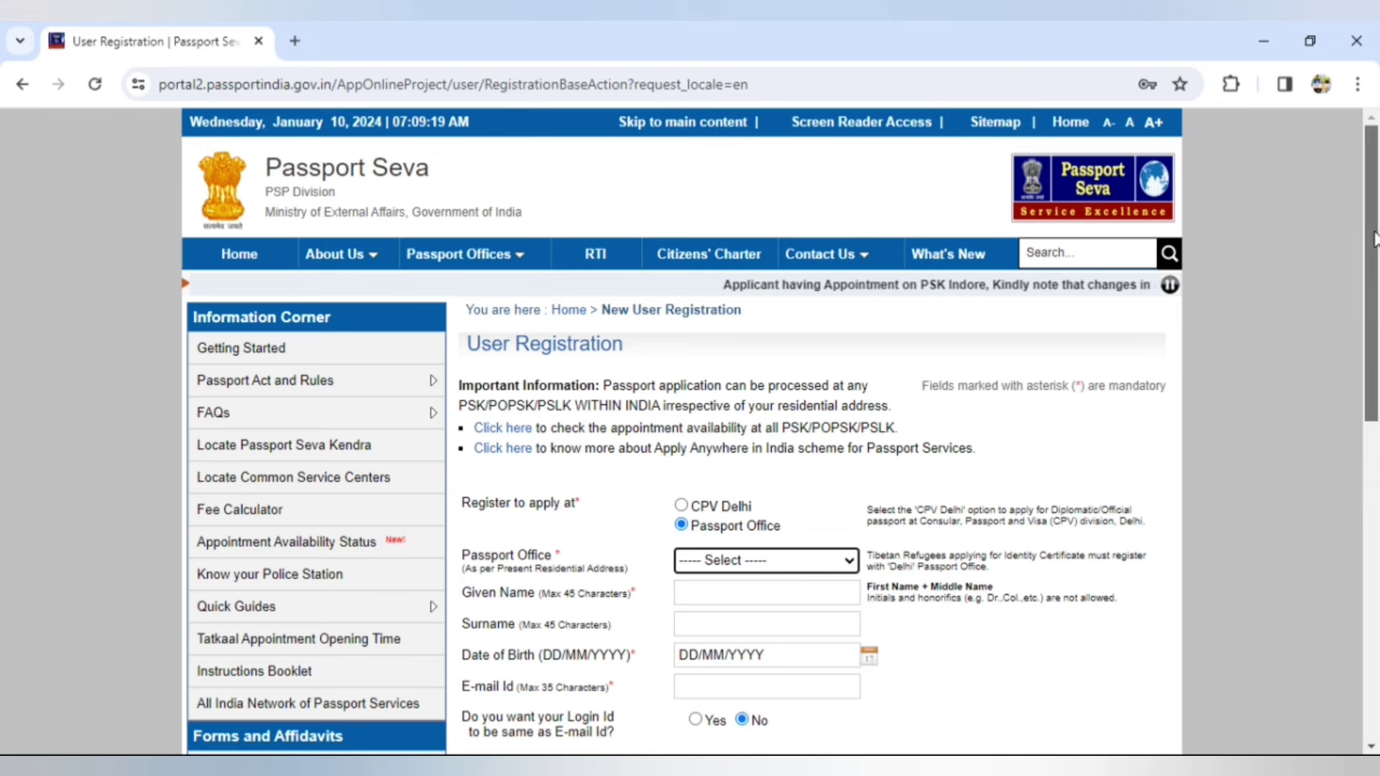
{"action": "left_click_drag", "start_coordinate": [1373, 240], "coordinate": [1379, 314]}
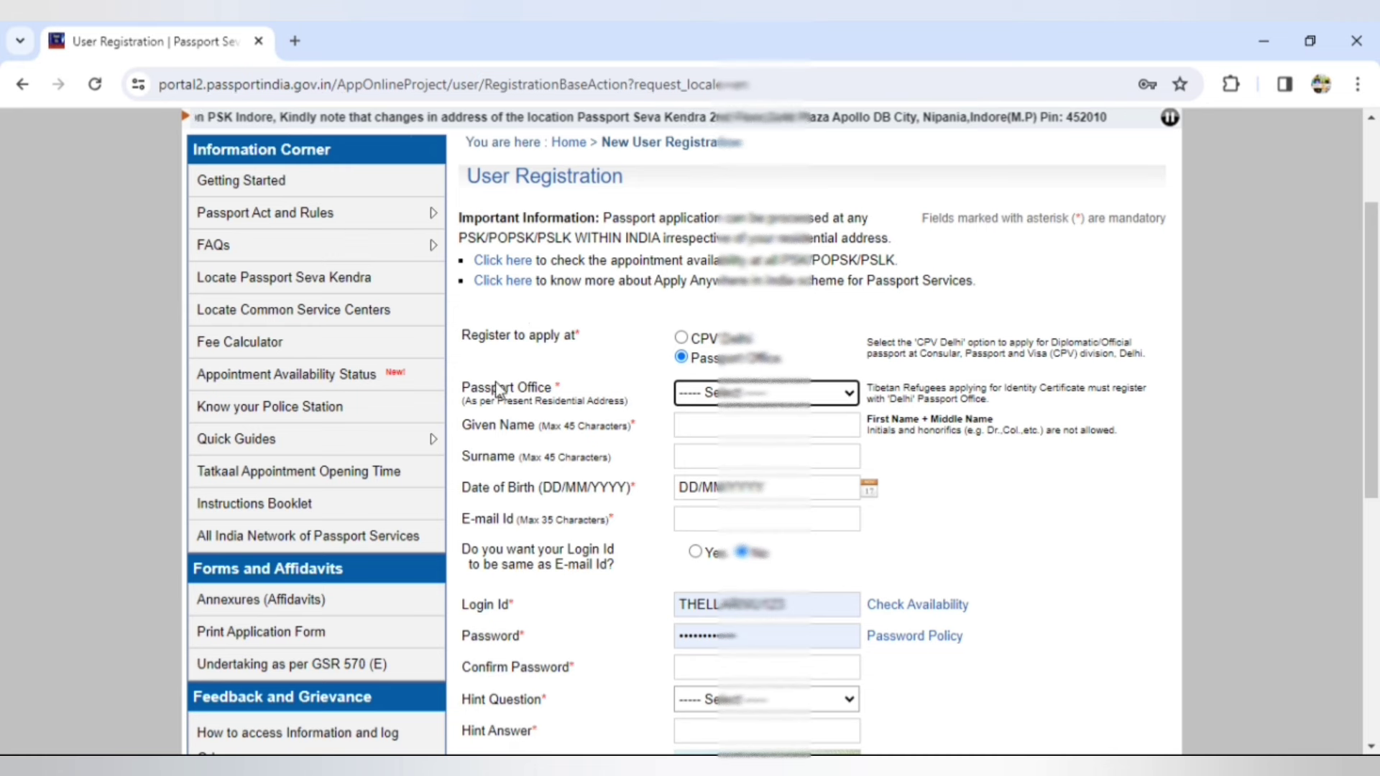
- Choose Tiruchirappalli as the Passport Office
{"action": "left_click", "coordinate": [850, 394]}
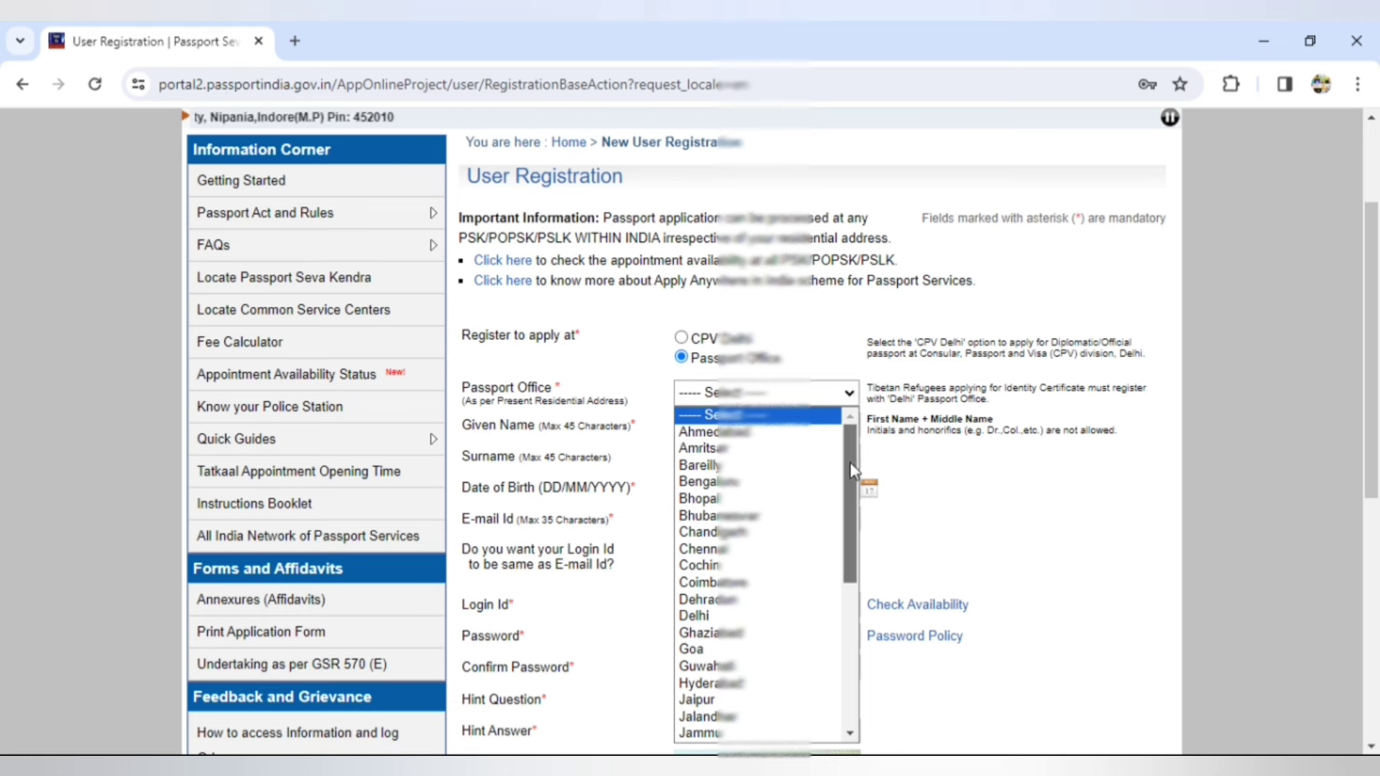
{"action": "left_click_drag", "start_coordinate": [853, 473], "coordinate": [874, 558]}
{"action": "key", "text": "t"}
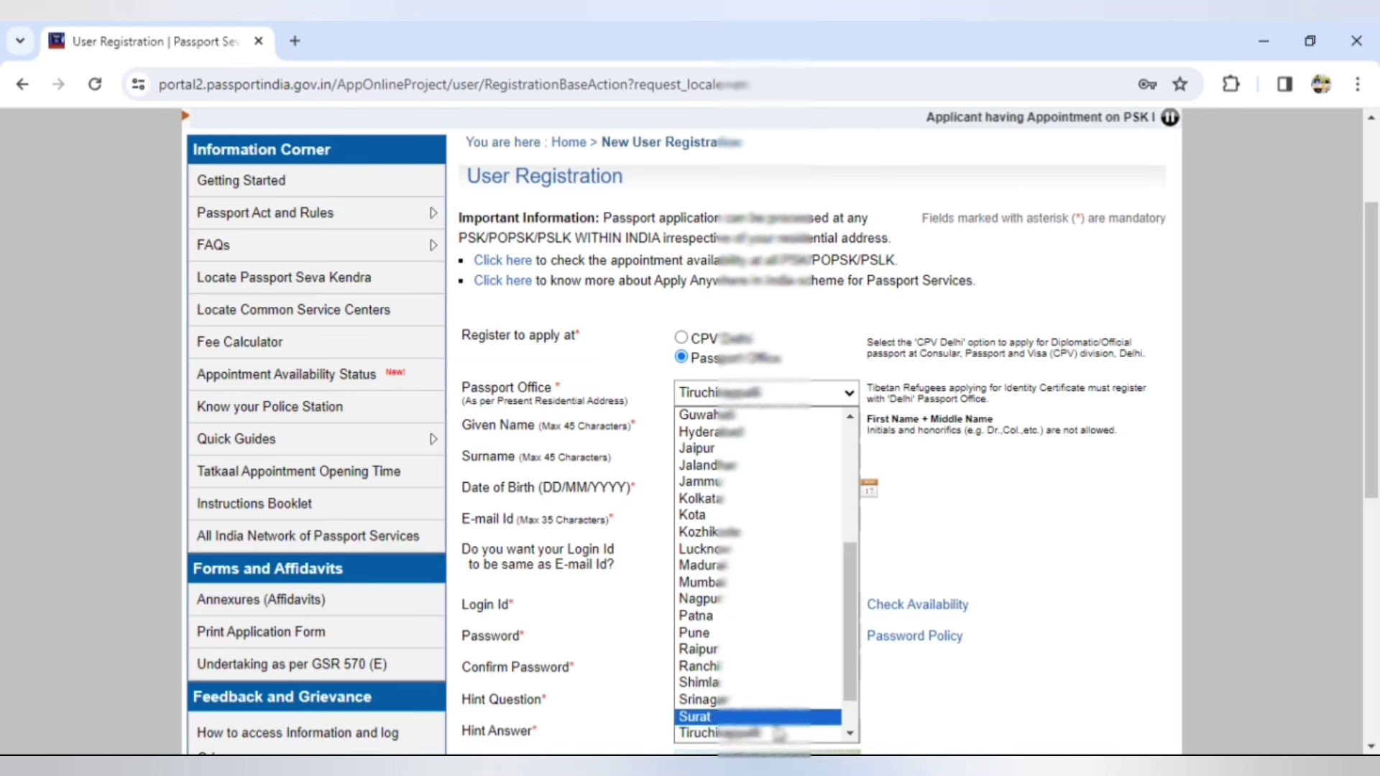
{"action": "left_click", "coordinate": [773, 735]}
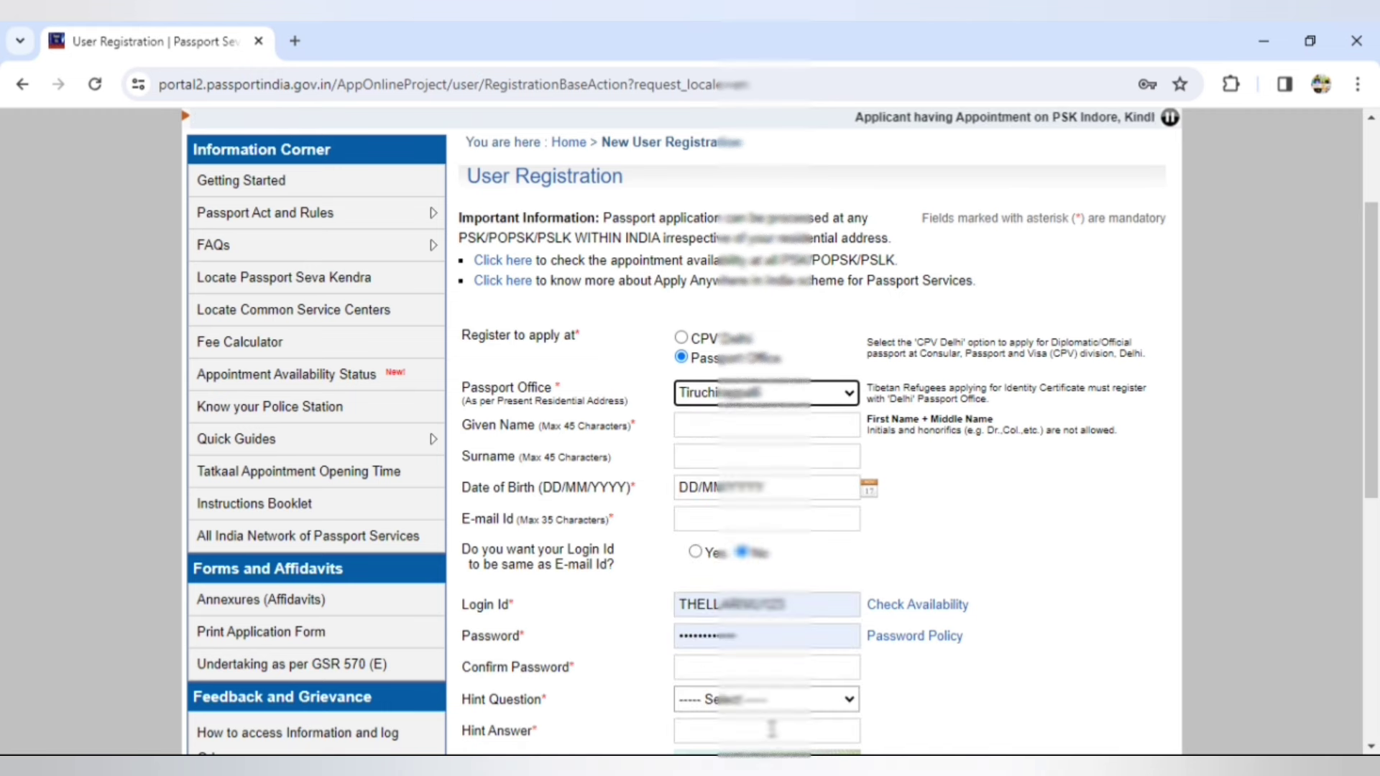
- Enter the applicant's given name and surname
{"action": "left_click", "coordinate": [704, 427]}
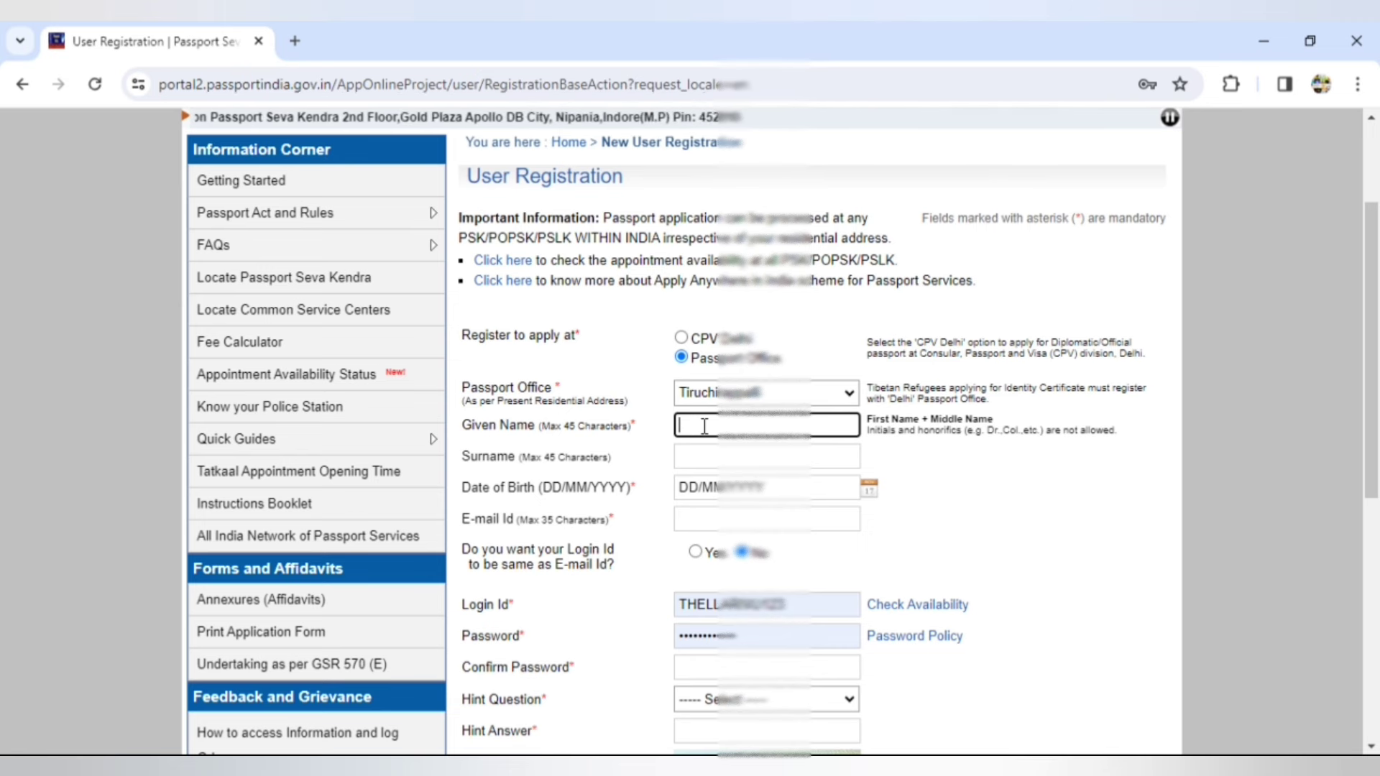
{"action": "left_click", "coordinate": [709, 458]}
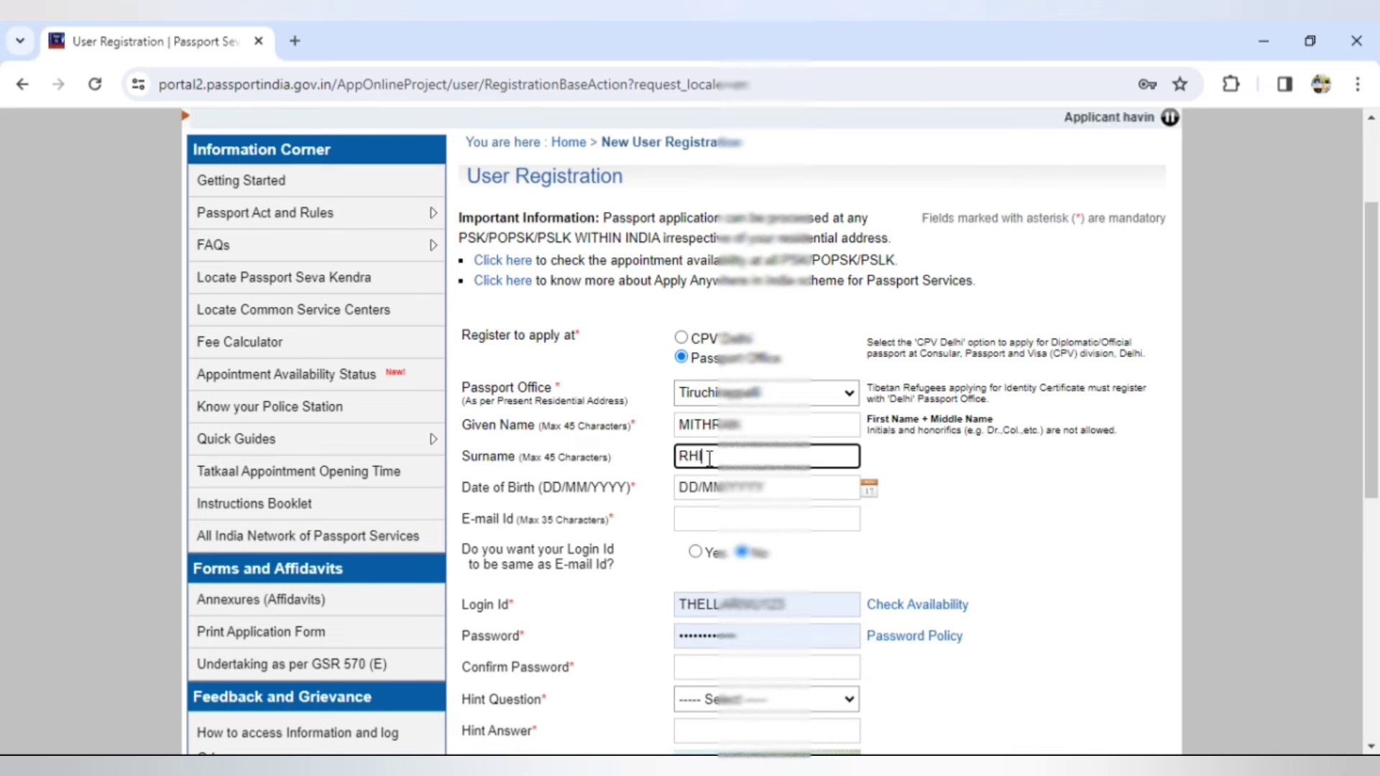
{"action": "key", "text": "Tab"}
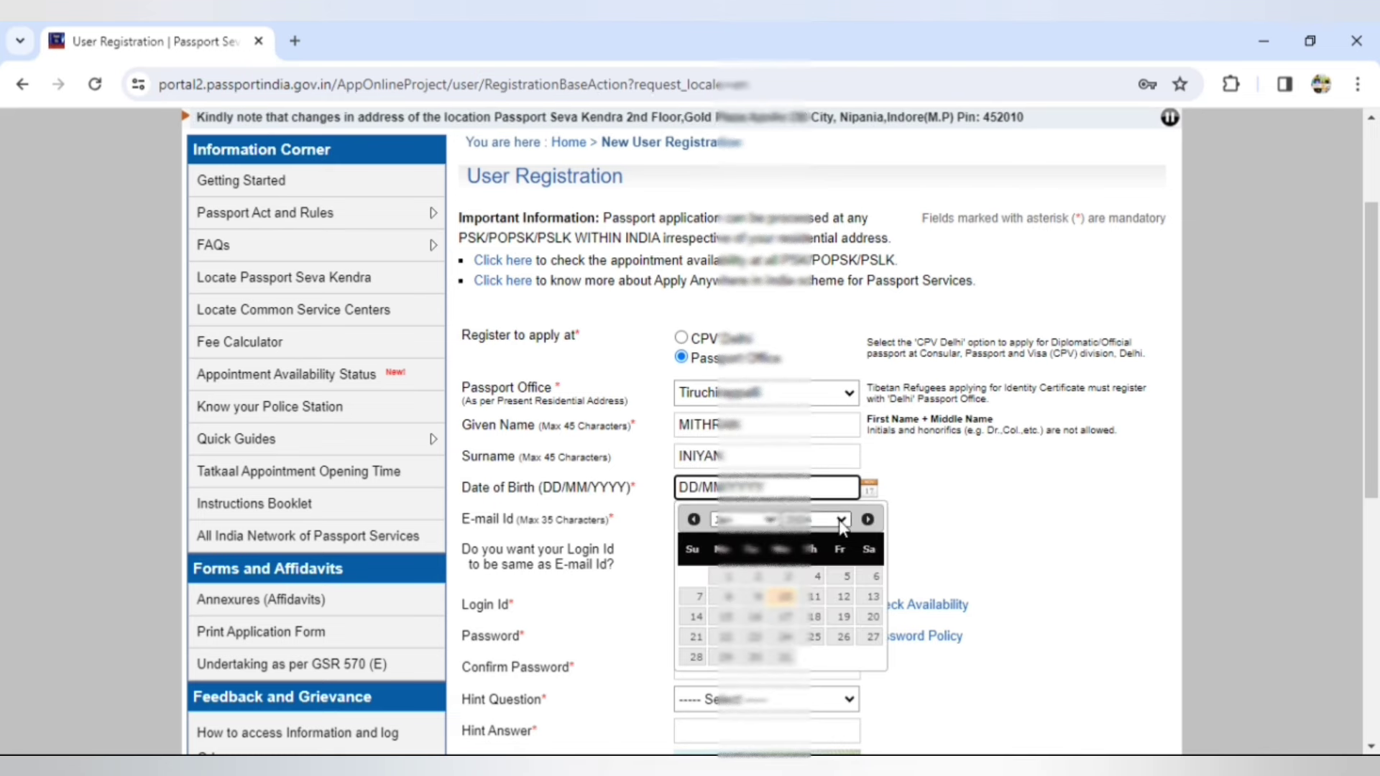
- Set the date of birth to 1 August in the calendar and enter the e-mail address
{"action": "left_click", "coordinate": [844, 520]}
{"action": "left_click_drag", "start_coordinate": [844, 403], "coordinate": [844, 384]}
{"action": "left_click", "coordinate": [806, 274]}
{"action": "left_click", "coordinate": [744, 519]}
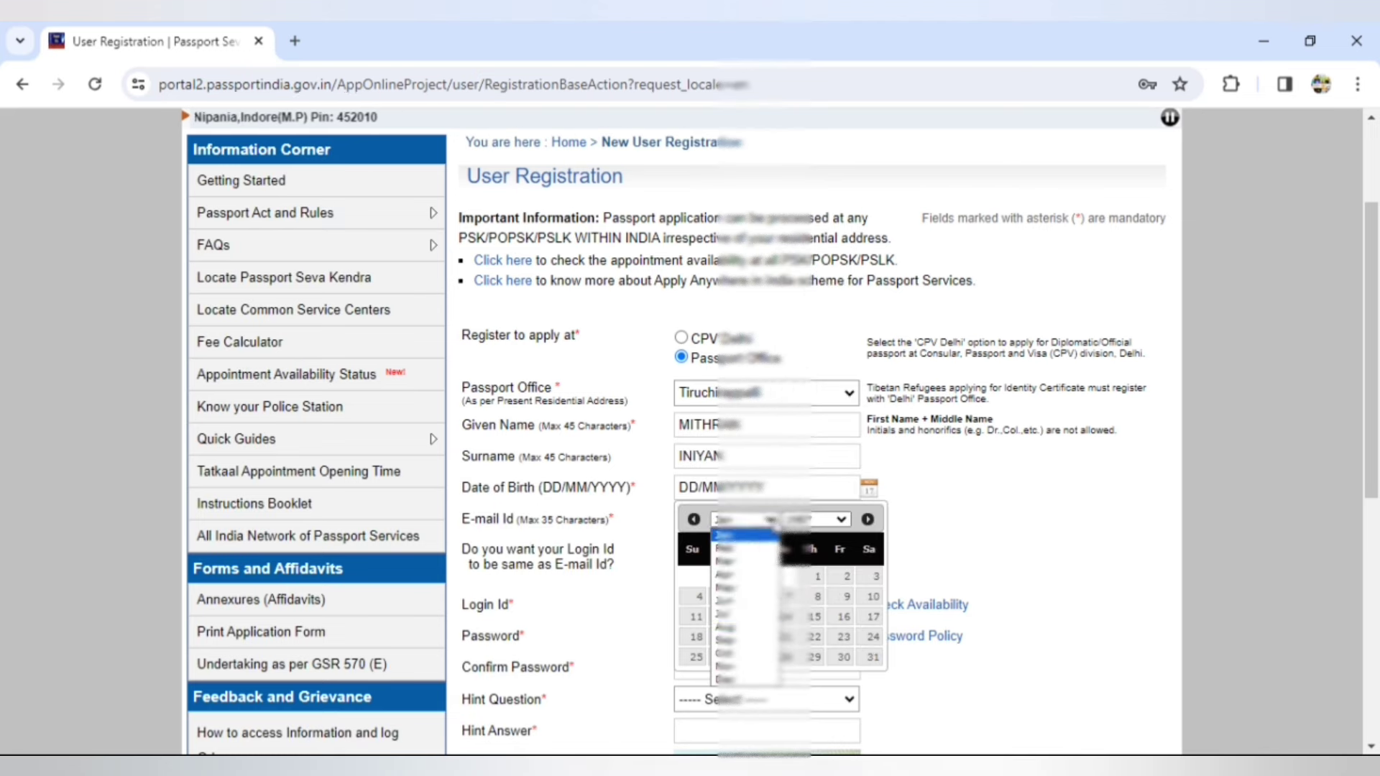
{"action": "left_click", "coordinate": [744, 627]}
{"action": "left_click", "coordinate": [817, 577]}
{"action": "left_click", "coordinate": [732, 519]}
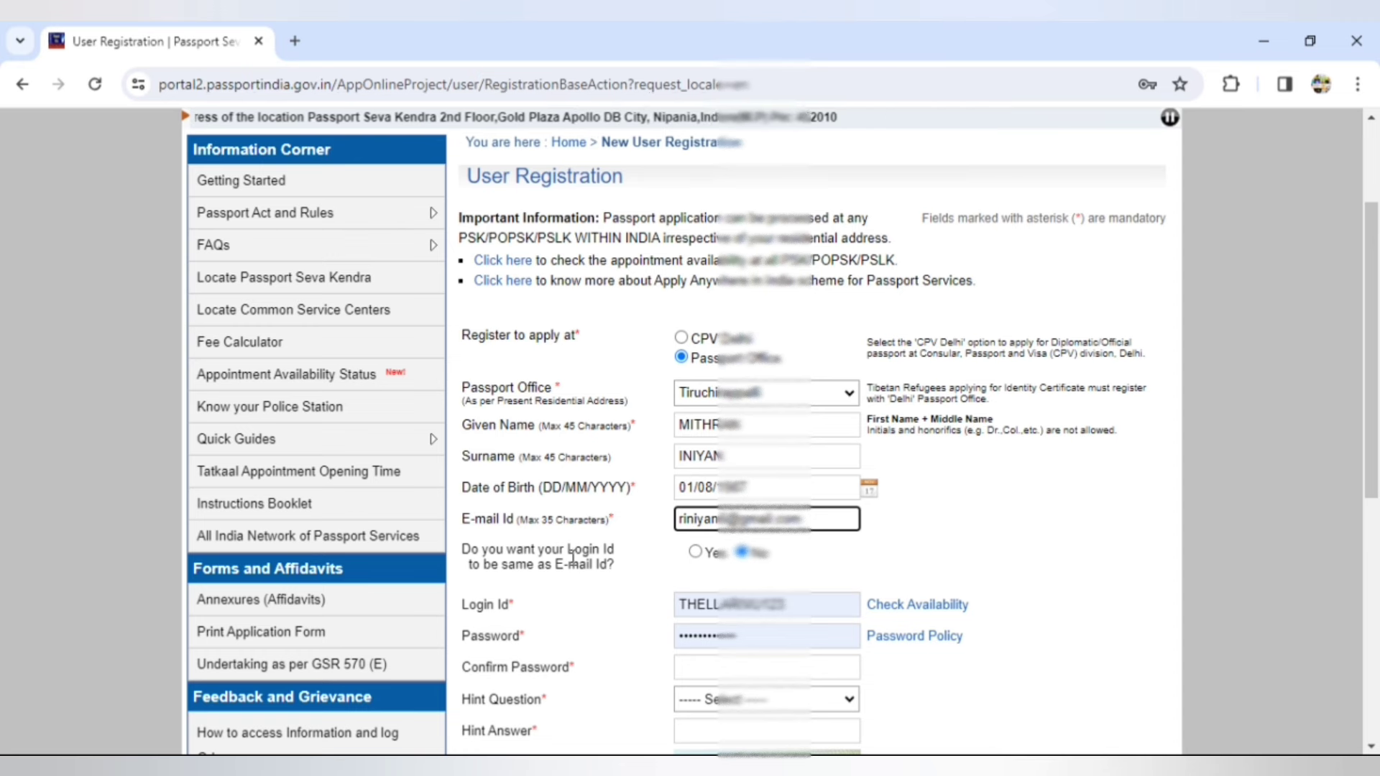
- Try the e-mail address as login ID, find it unavailable, and replace it
{"action": "left_click", "coordinate": [695, 554]}
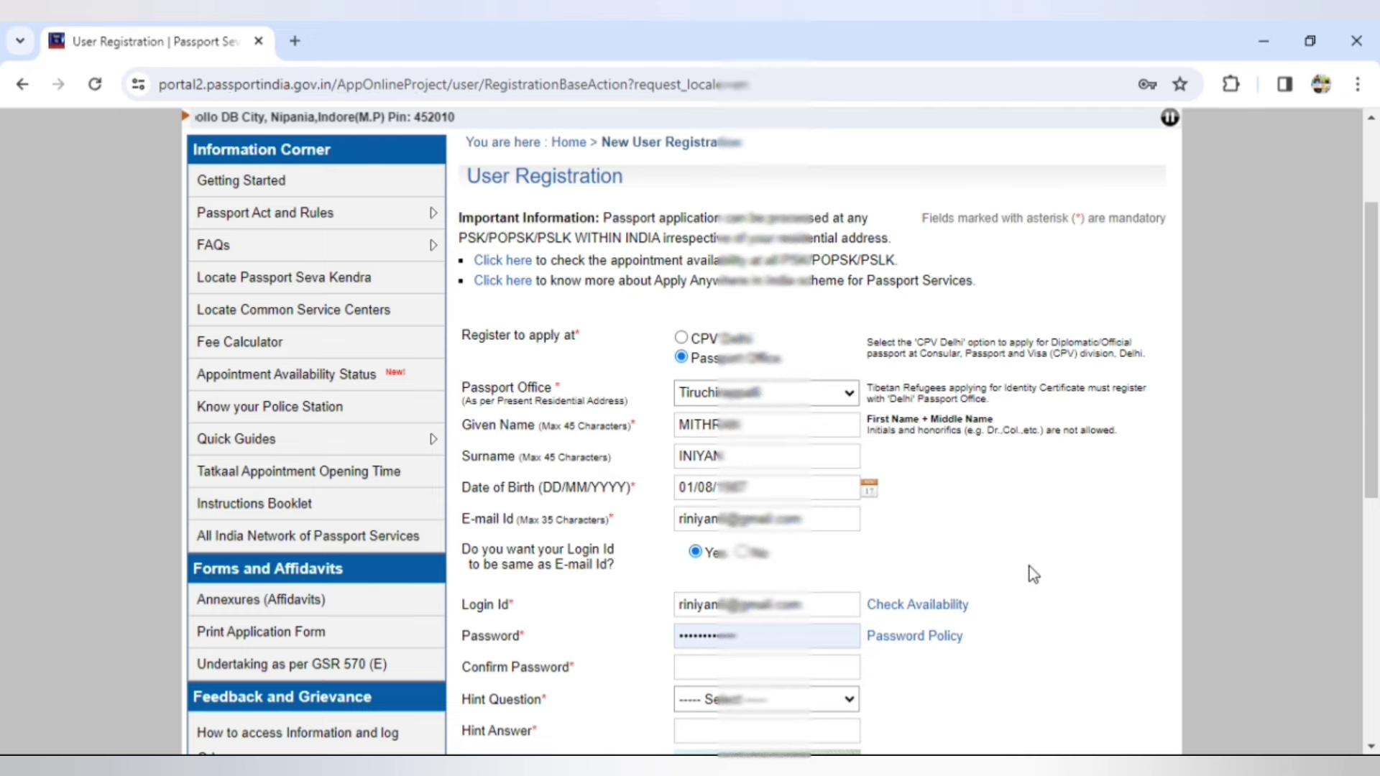
{"action": "left_click", "coordinate": [936, 608]}
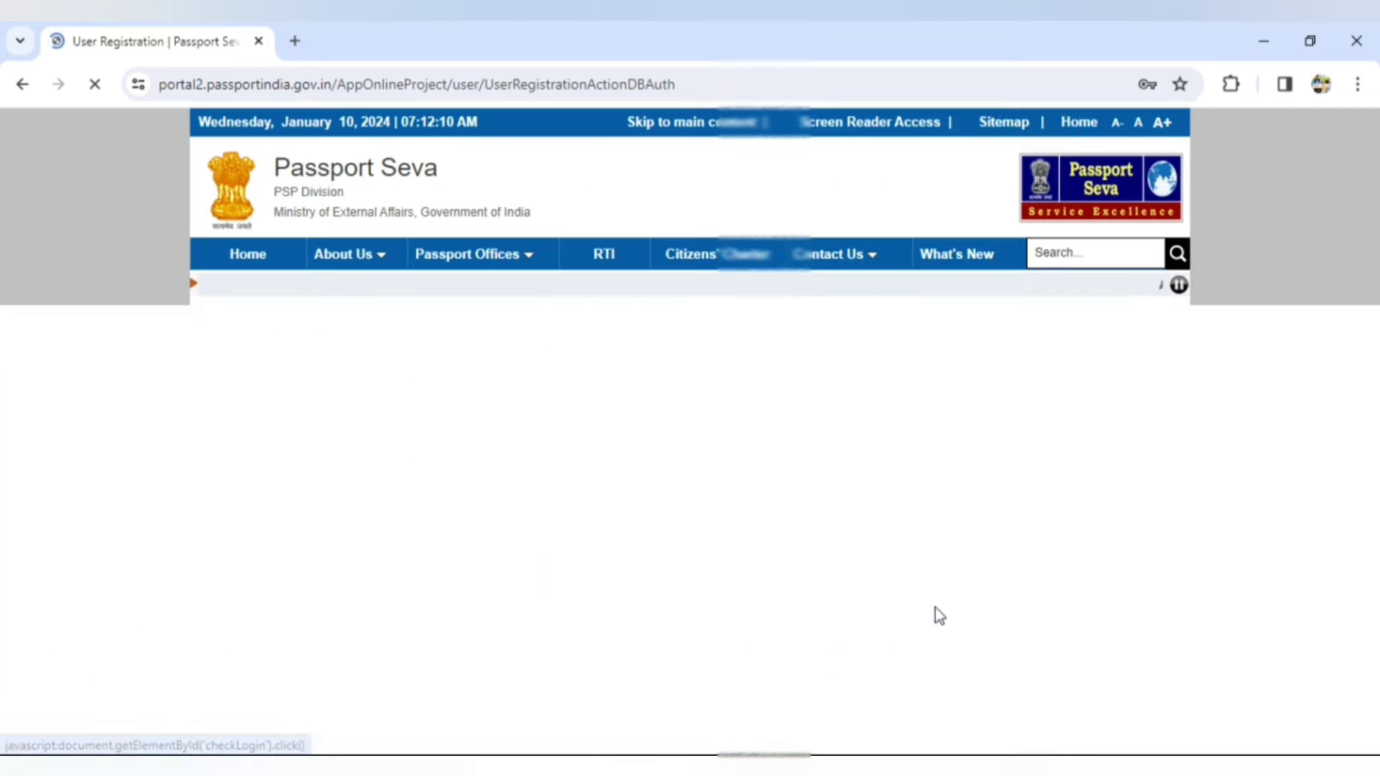
{"action": "scroll", "coordinate": [1373, 388], "scroll_direction": "down", "scroll_amount": 3}
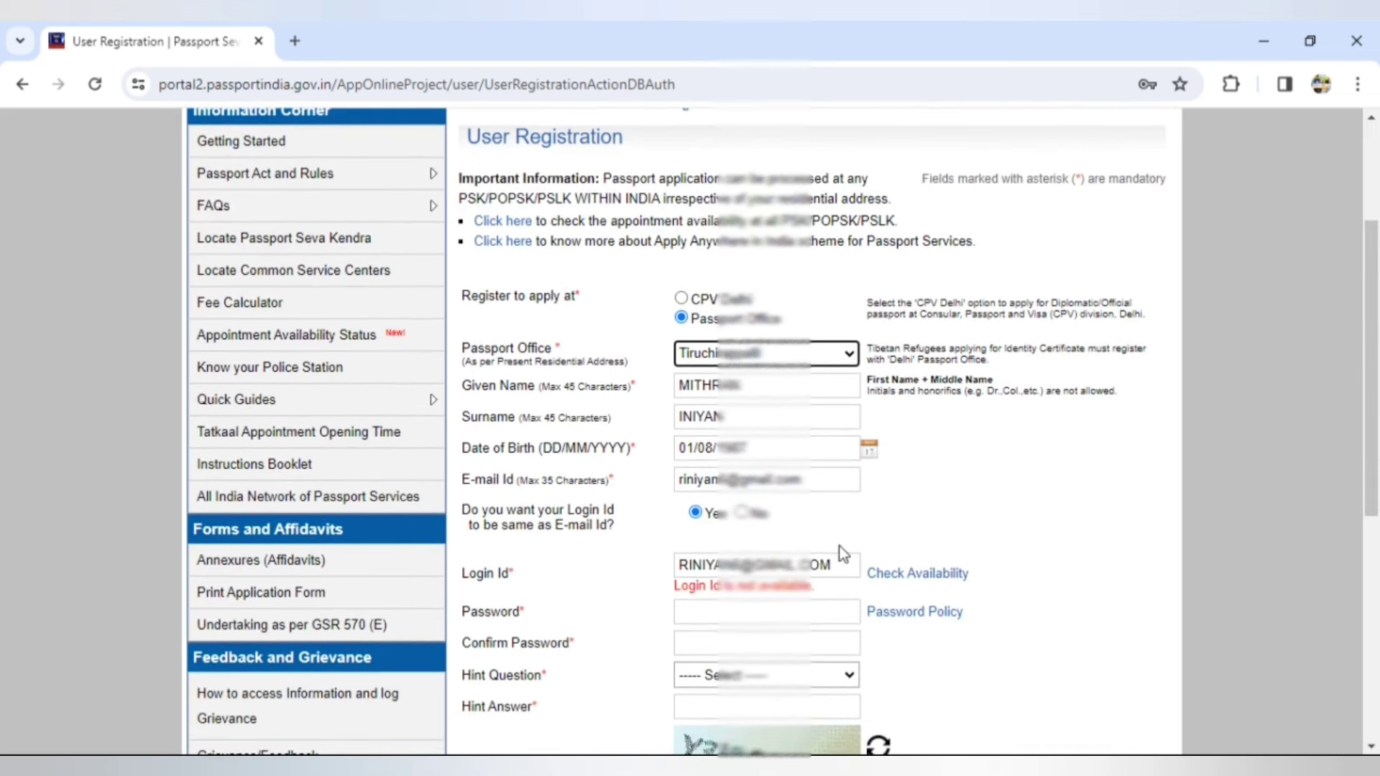
{"action": "triple_click", "coordinate": [832, 563]}
{"action": "key", "text": "BackSpace"}
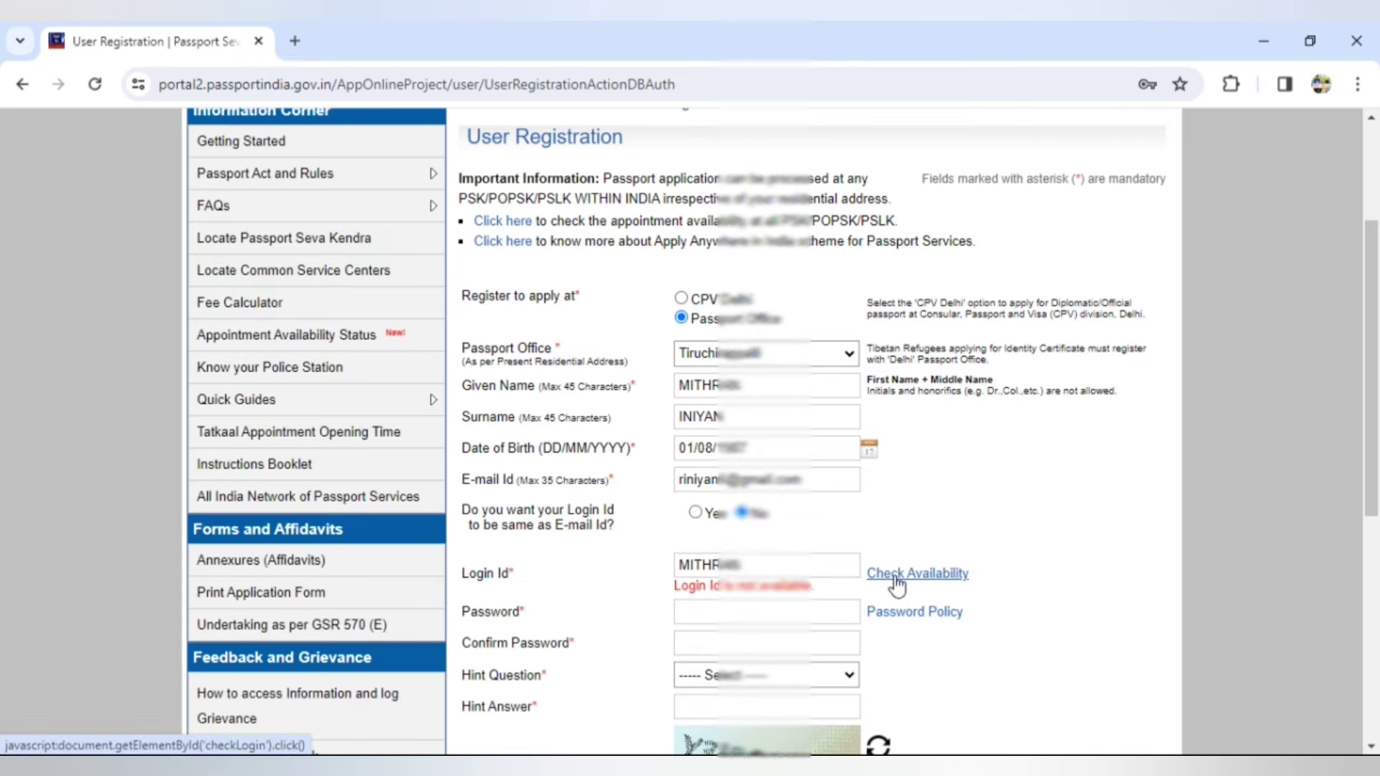
{"action": "left_click", "coordinate": [910, 573]}
{"action": "scroll", "coordinate": [801, 566], "scroll_direction": "down", "scroll_amount": 3}
- Append 123 to the login ID and recheck until it is available
{"action": "left_click", "coordinate": [800, 565]}
{"action": "type", "text": "123"}
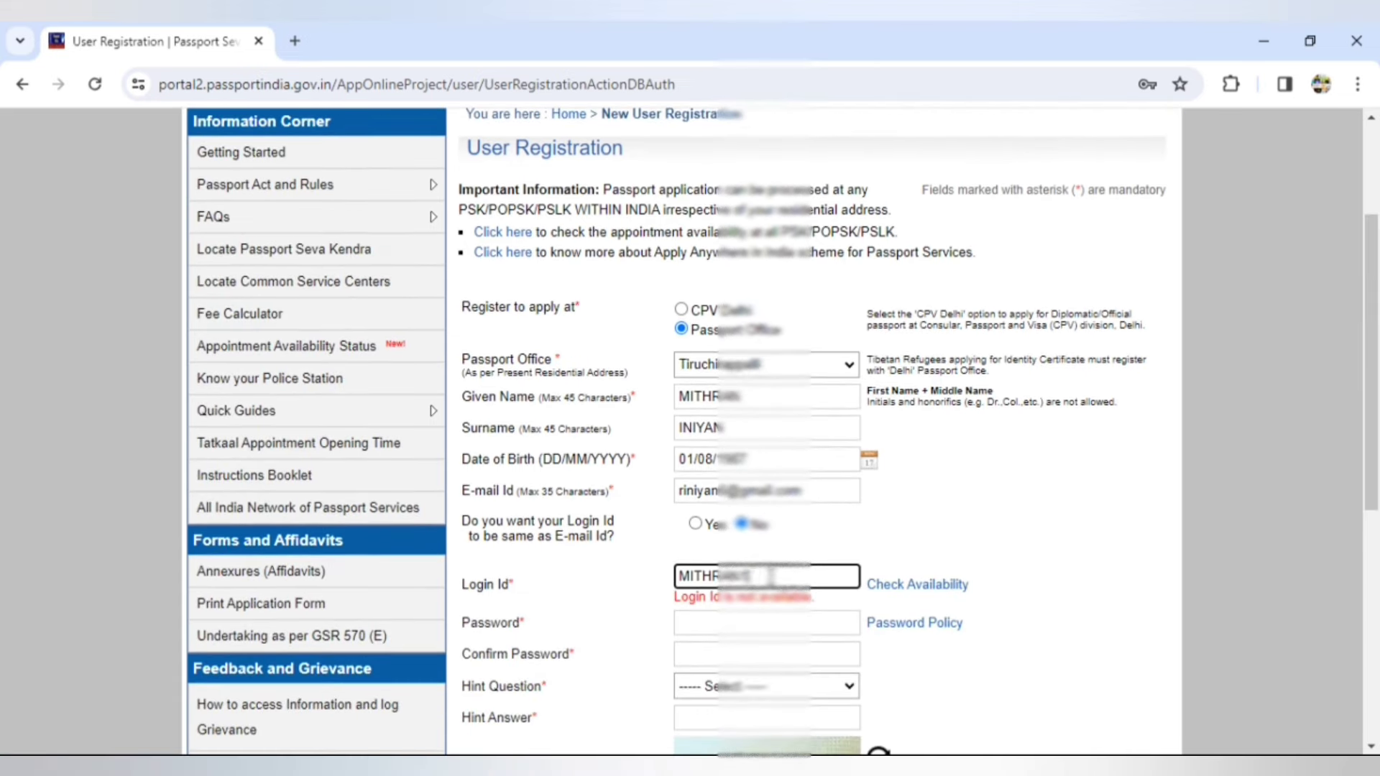
{"action": "left_click", "coordinate": [891, 588]}
{"action": "scroll", "coordinate": [1376, 424], "scroll_direction": "down", "scroll_amount": 3}
{"action": "scroll", "coordinate": [1377, 425], "scroll_direction": "down", "scroll_amount": 2}
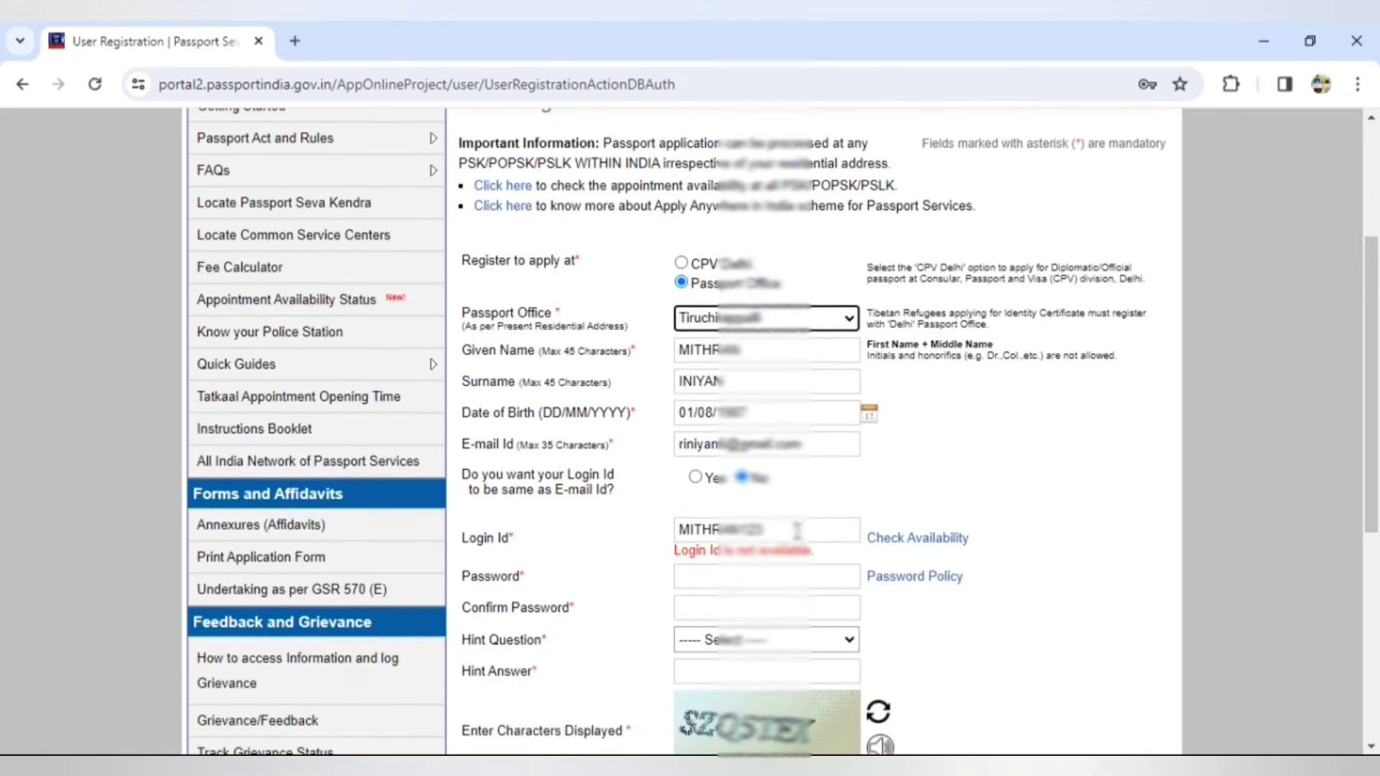
{"action": "left_click", "coordinate": [798, 532]}
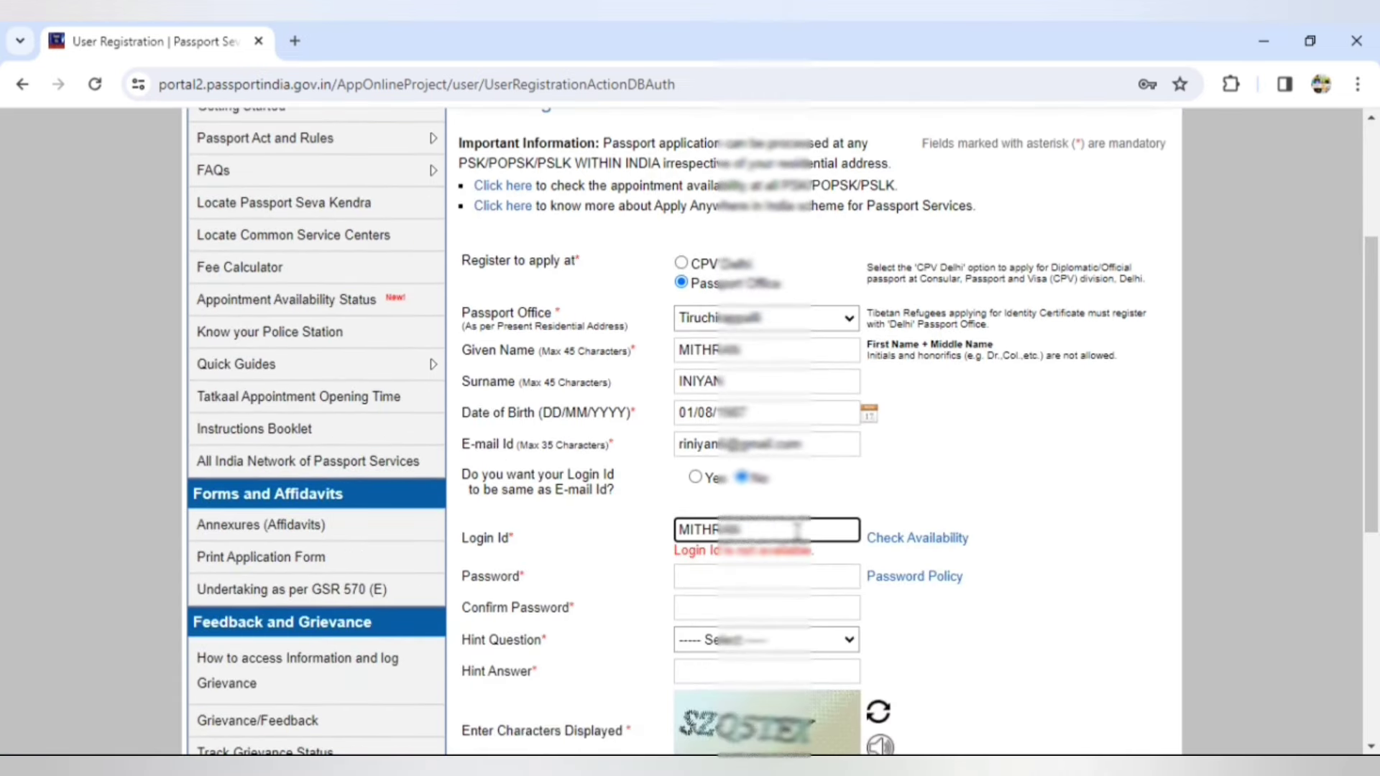
{"action": "left_click", "coordinate": [895, 547]}
{"action": "scroll", "coordinate": [1377, 424], "scroll_direction": "down", "scroll_amount": 3}
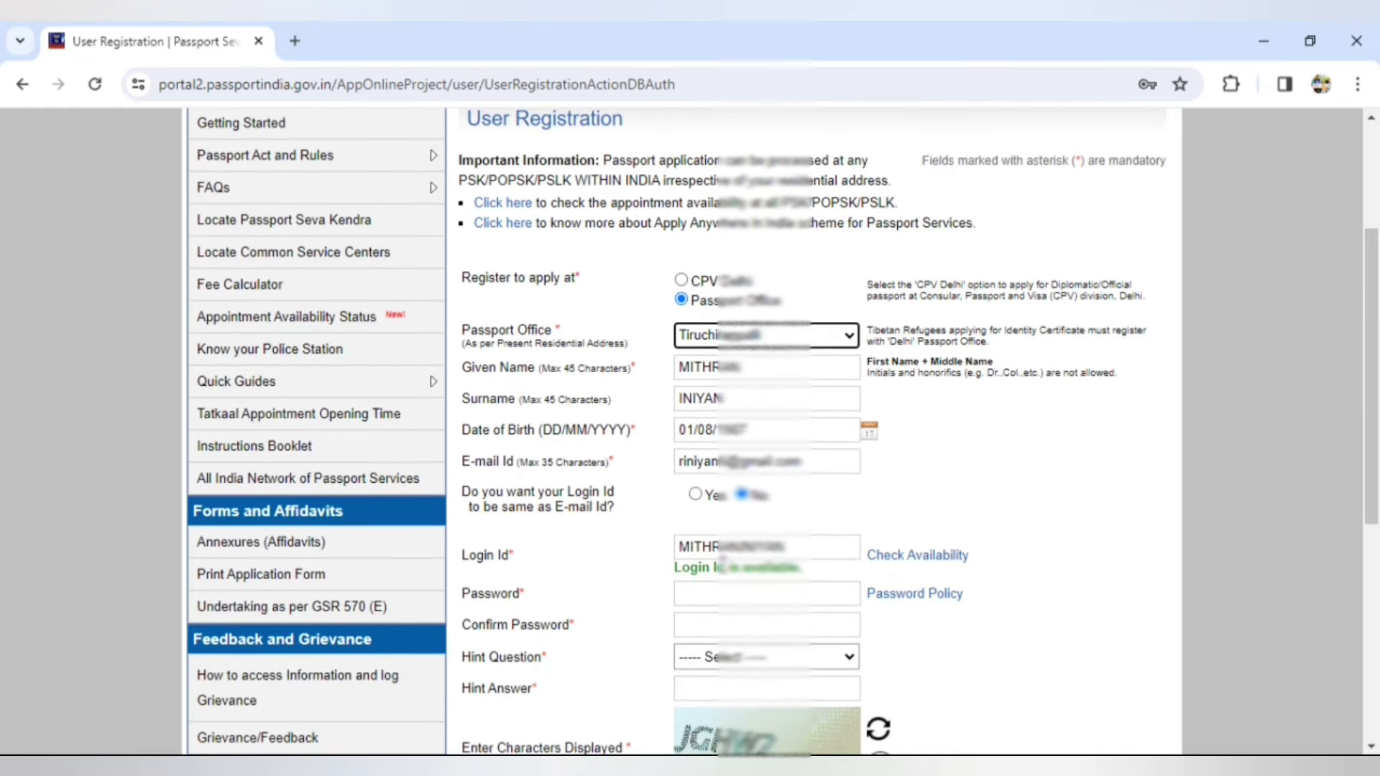
- Enter the account password and choose Favourite Colour as the hint question with an answer
{"action": "left_click", "coordinate": [709, 598]}
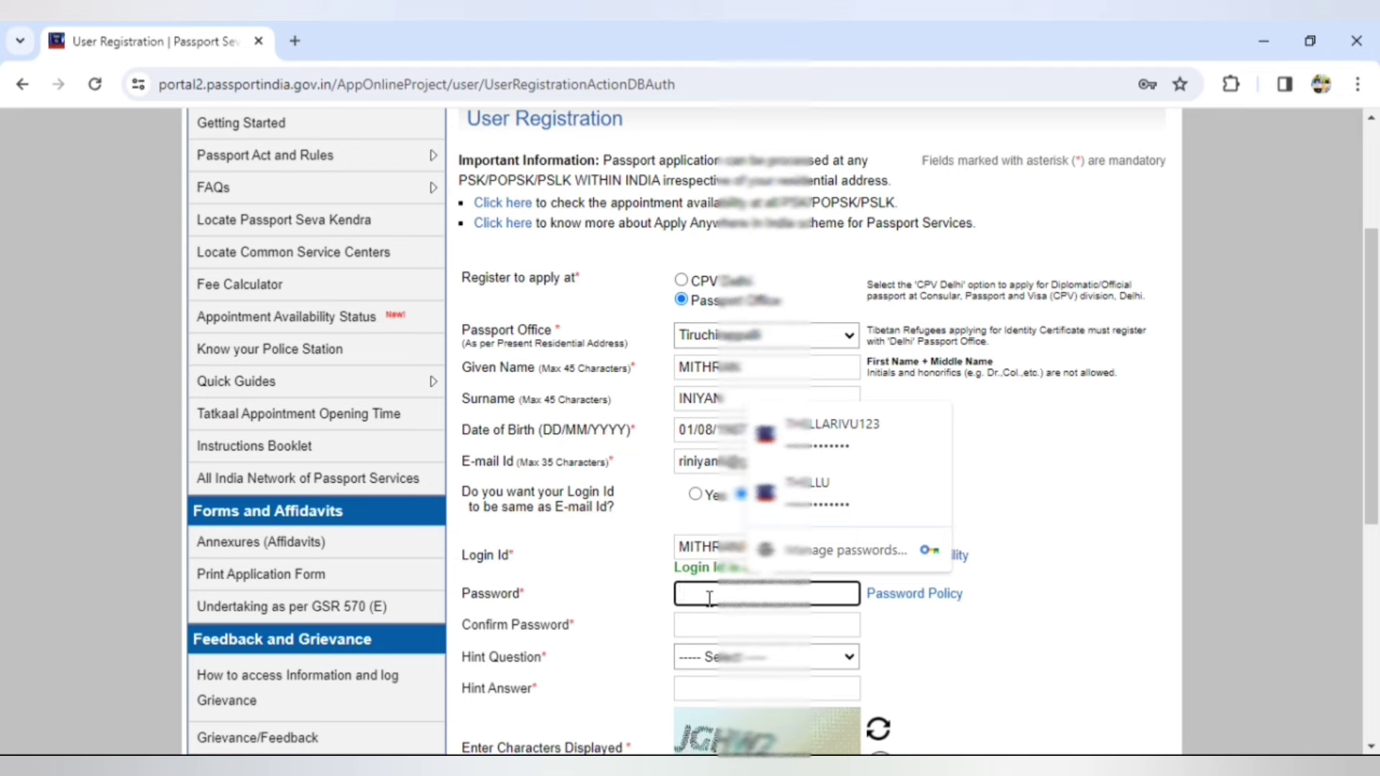
{"action": "type", "text": "•••"}
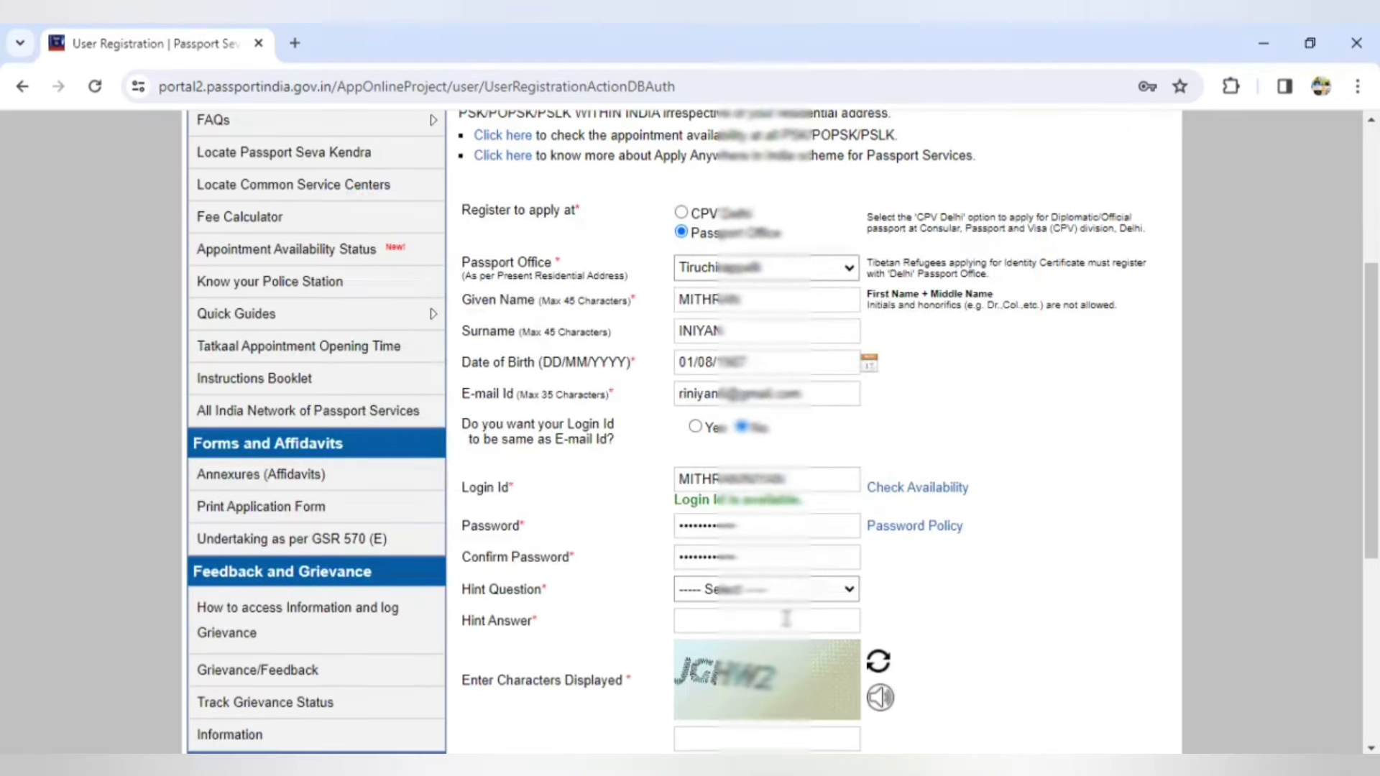
{"action": "left_click", "coordinate": [827, 595]}
{"action": "left_click", "coordinate": [726, 639]}
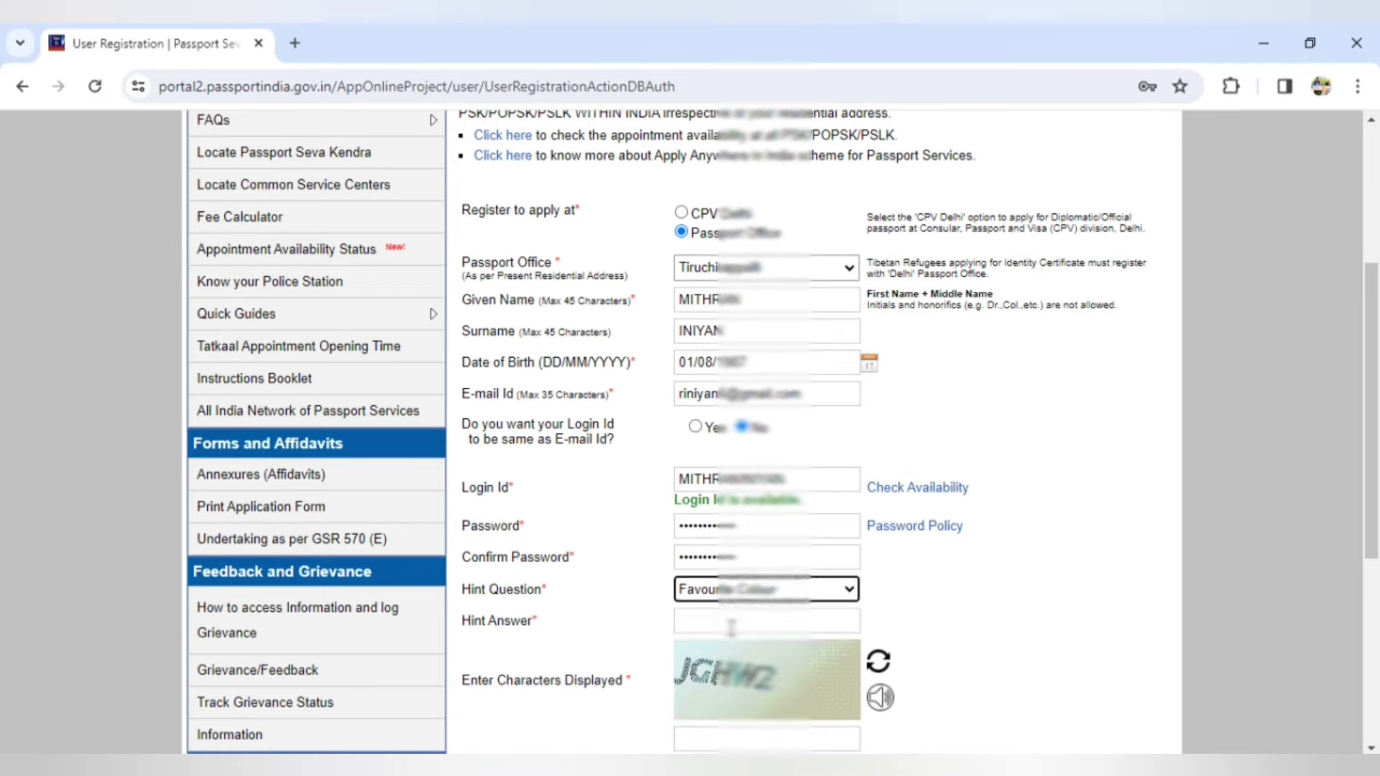
{"action": "left_click", "coordinate": [726, 622]}
- Fill in the captcha, submit the registration, and open a new browser tab
{"action": "scroll", "coordinate": [1287, 412], "scroll_direction": "down", "scroll_amount": 2}
{"action": "left_click", "coordinate": [716, 608]}
{"action": "type", "text": "JGHW"}
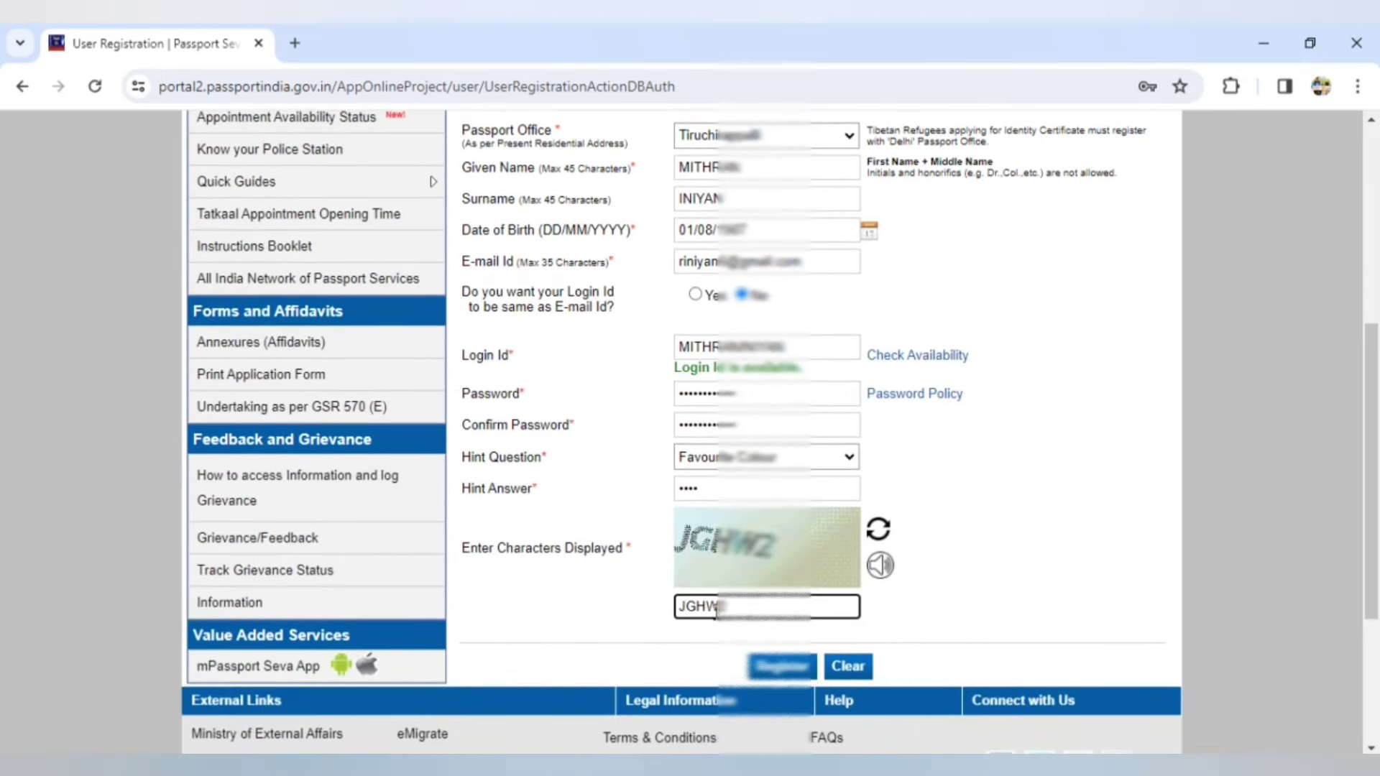
{"action": "left_click", "coordinate": [782, 665]}
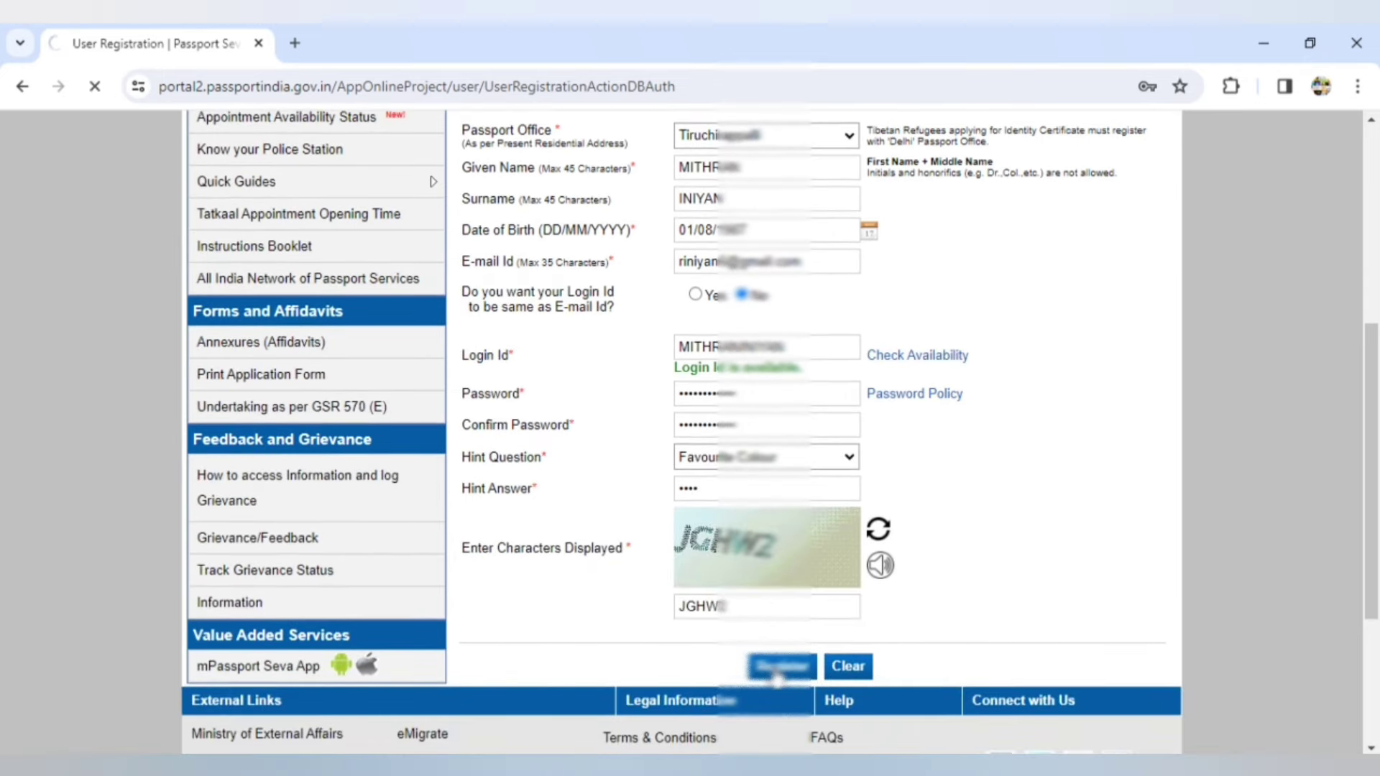
{"action": "left_click", "coordinate": [295, 43]}
- Search for Gmail, open the Registration Confirmation email, and follow its activation link
{"action": "type", "text": "GMAIL"}
{"action": "key", "text": "Return"}
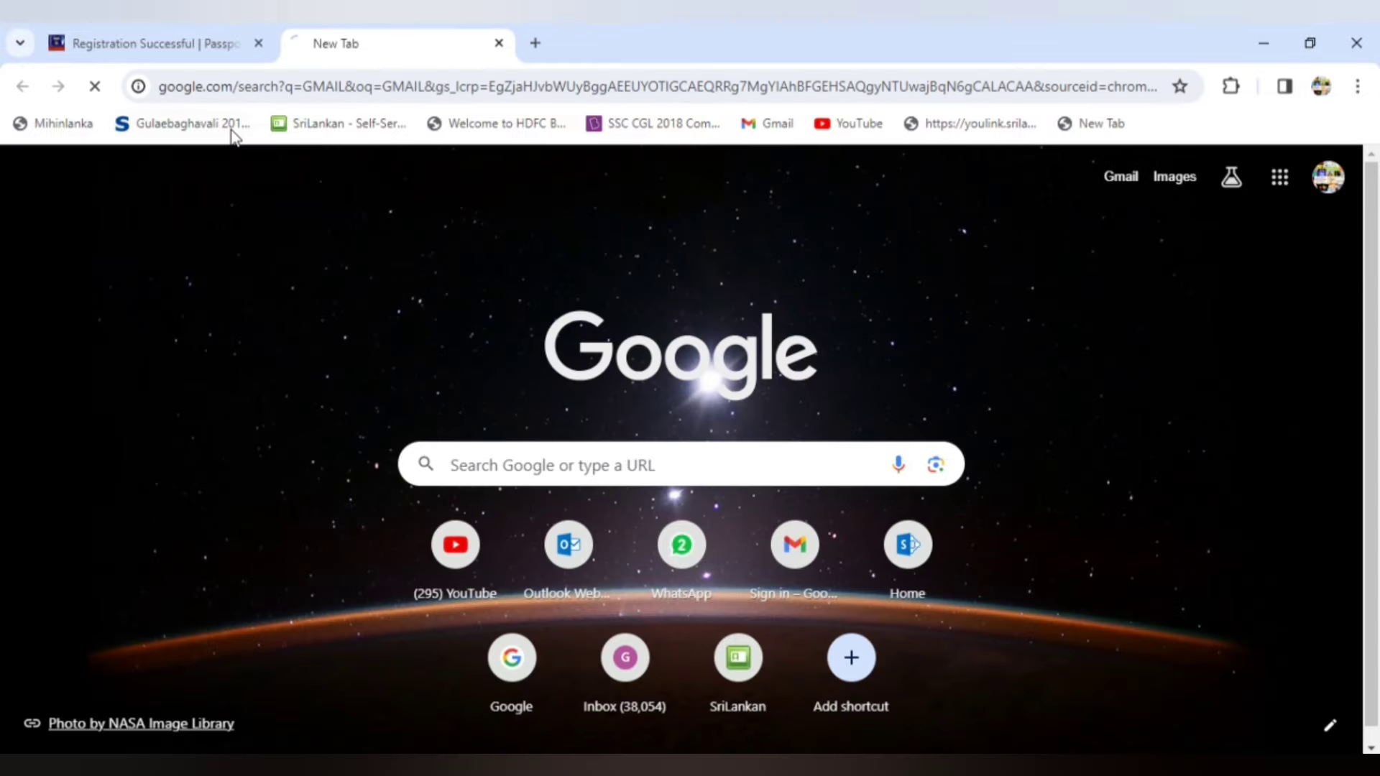
{"action": "left_click", "coordinate": [273, 308]}
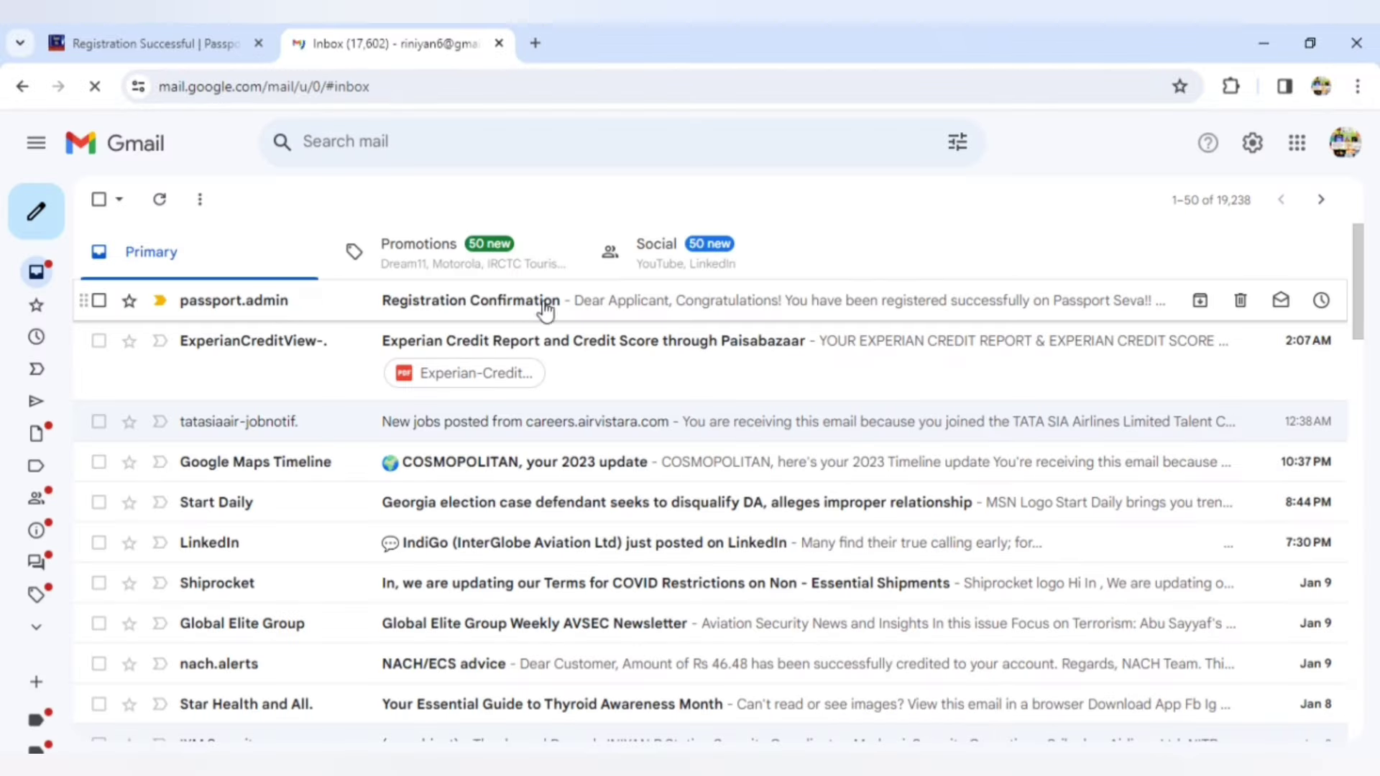
{"action": "left_click", "coordinate": [516, 314]}
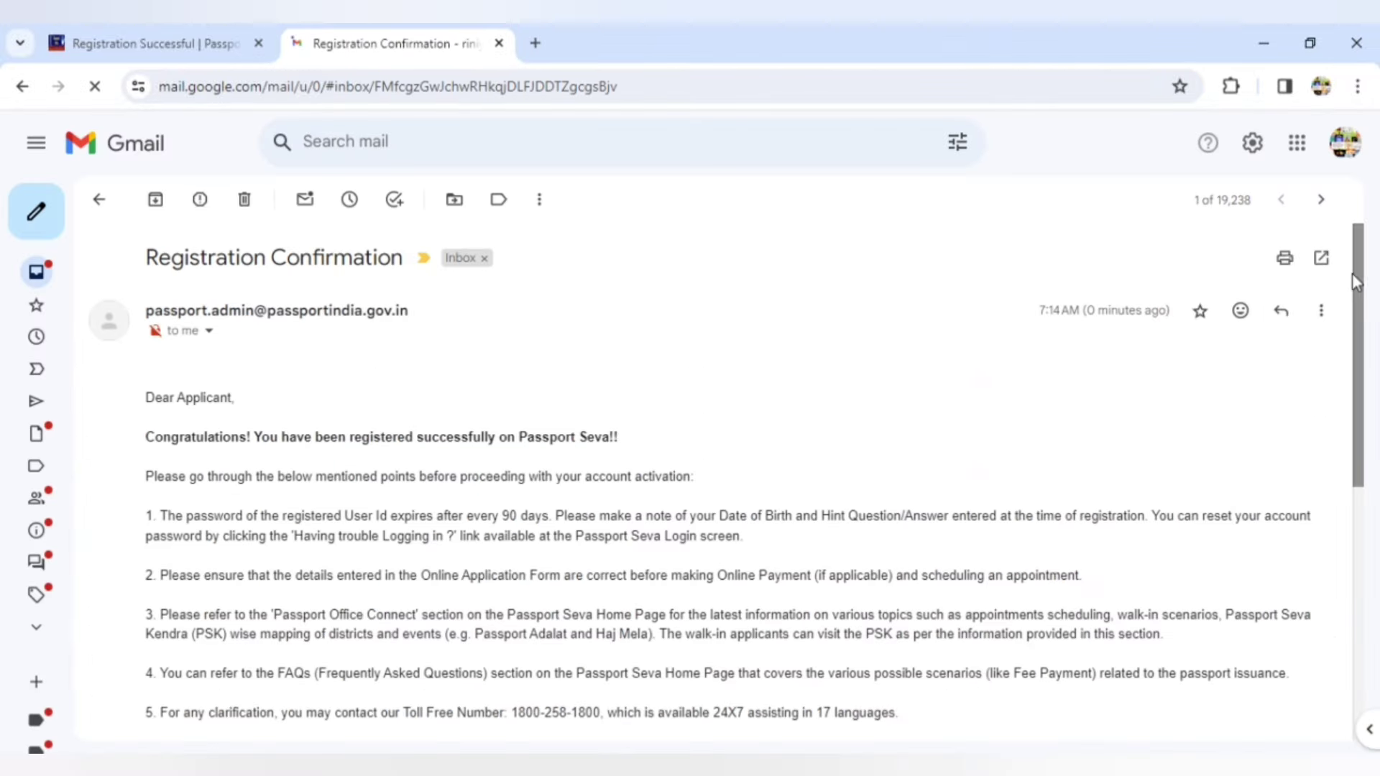
{"action": "scroll", "coordinate": [1359, 323], "scroll_direction": "down", "scroll_amount": 3}
{"action": "scroll", "coordinate": [1366, 431], "scroll_direction": "down", "scroll_amount": 5}
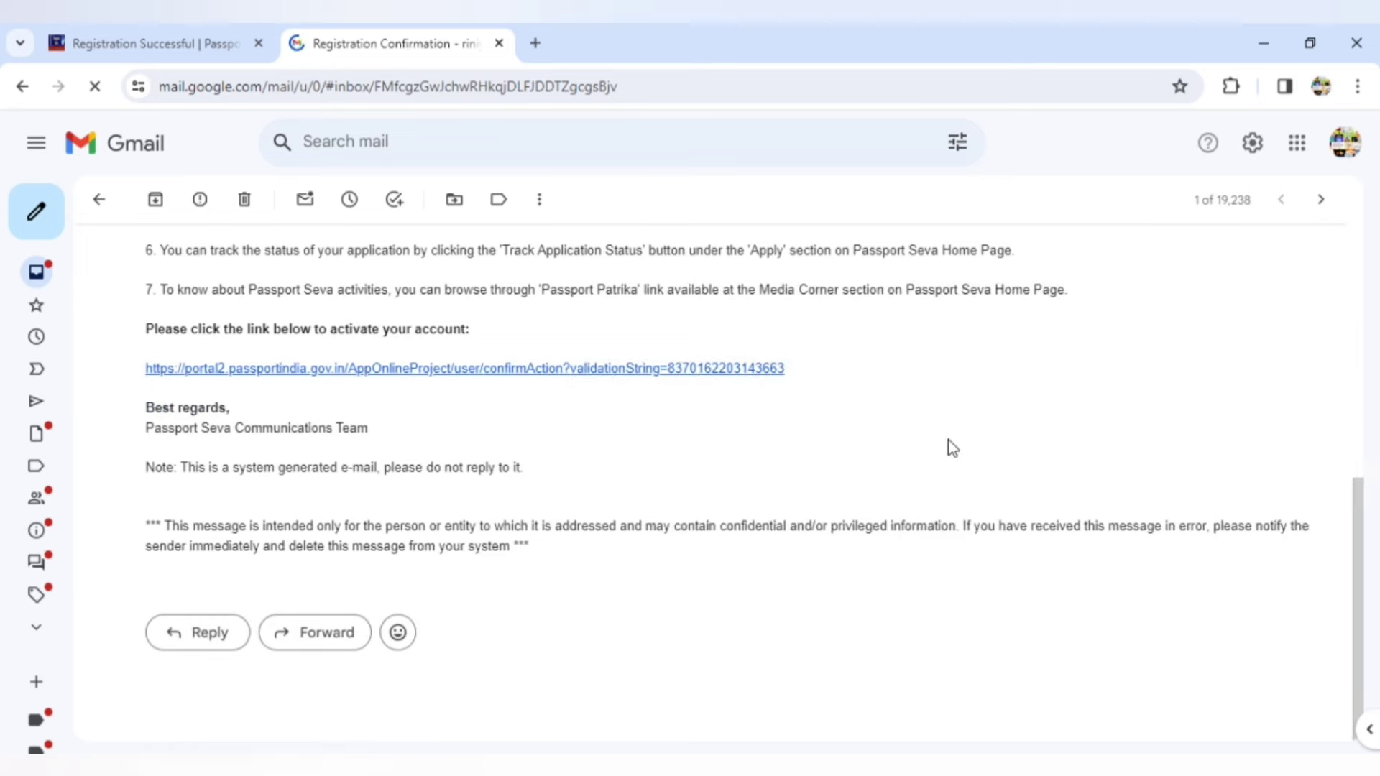
{"action": "left_click", "coordinate": [489, 369]}
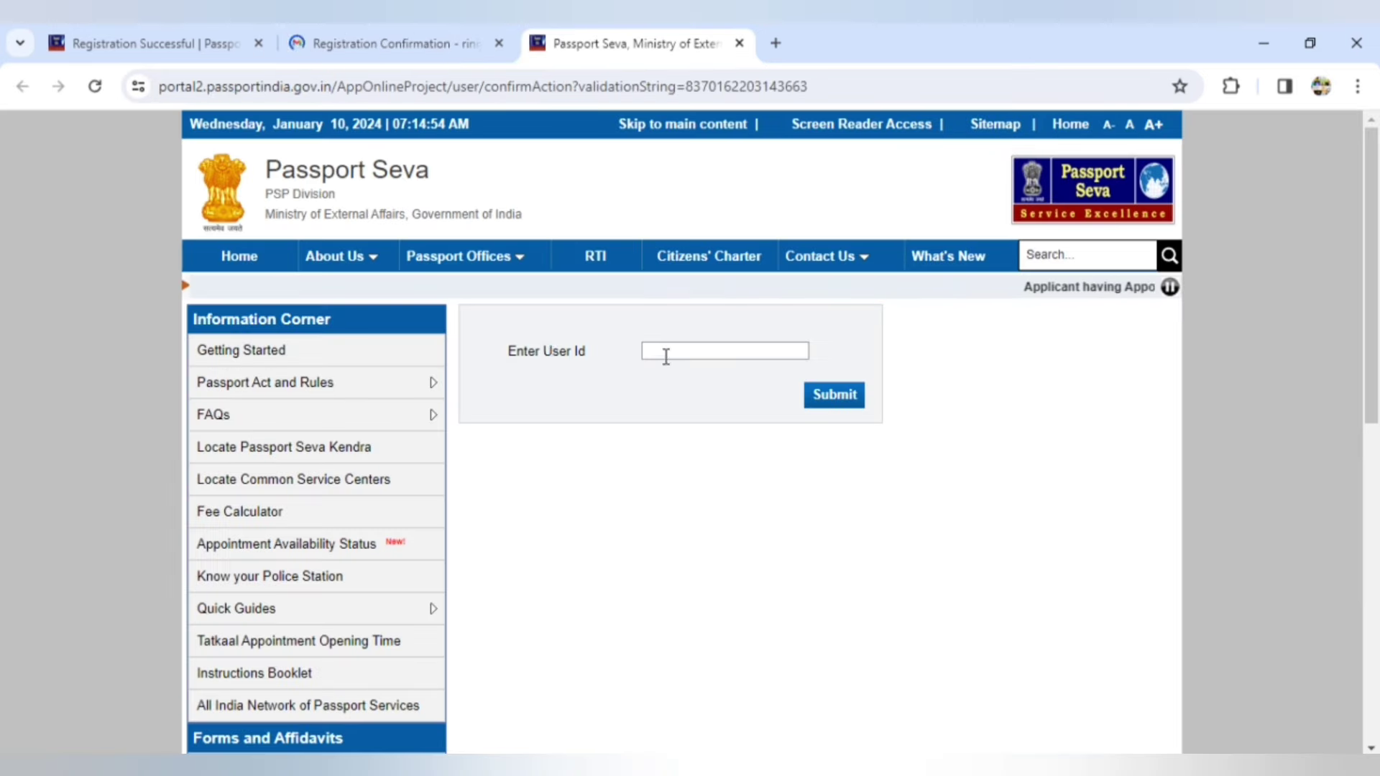
- Activate the account by submitting the user ID
{"action": "left_click", "coordinate": [664, 351]}
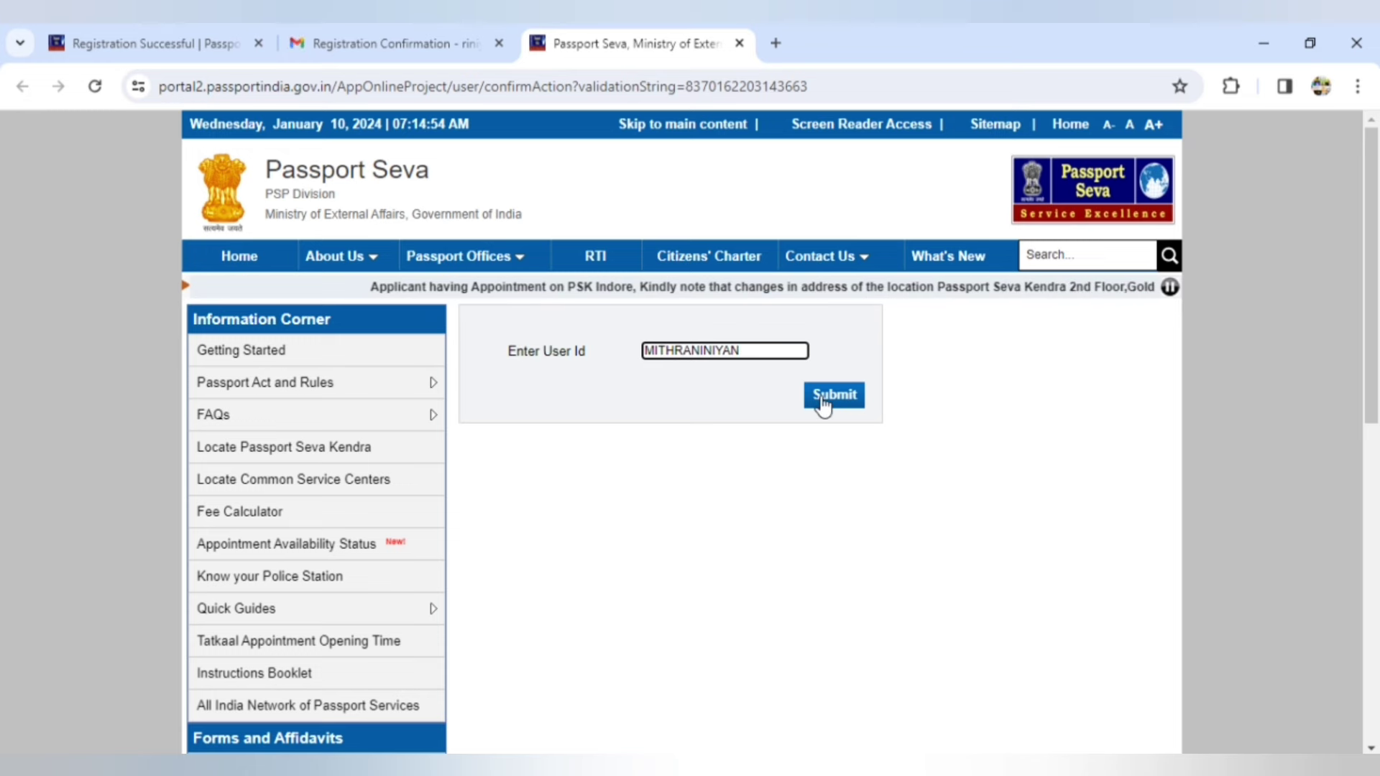
{"action": "left_click", "coordinate": [823, 403]}
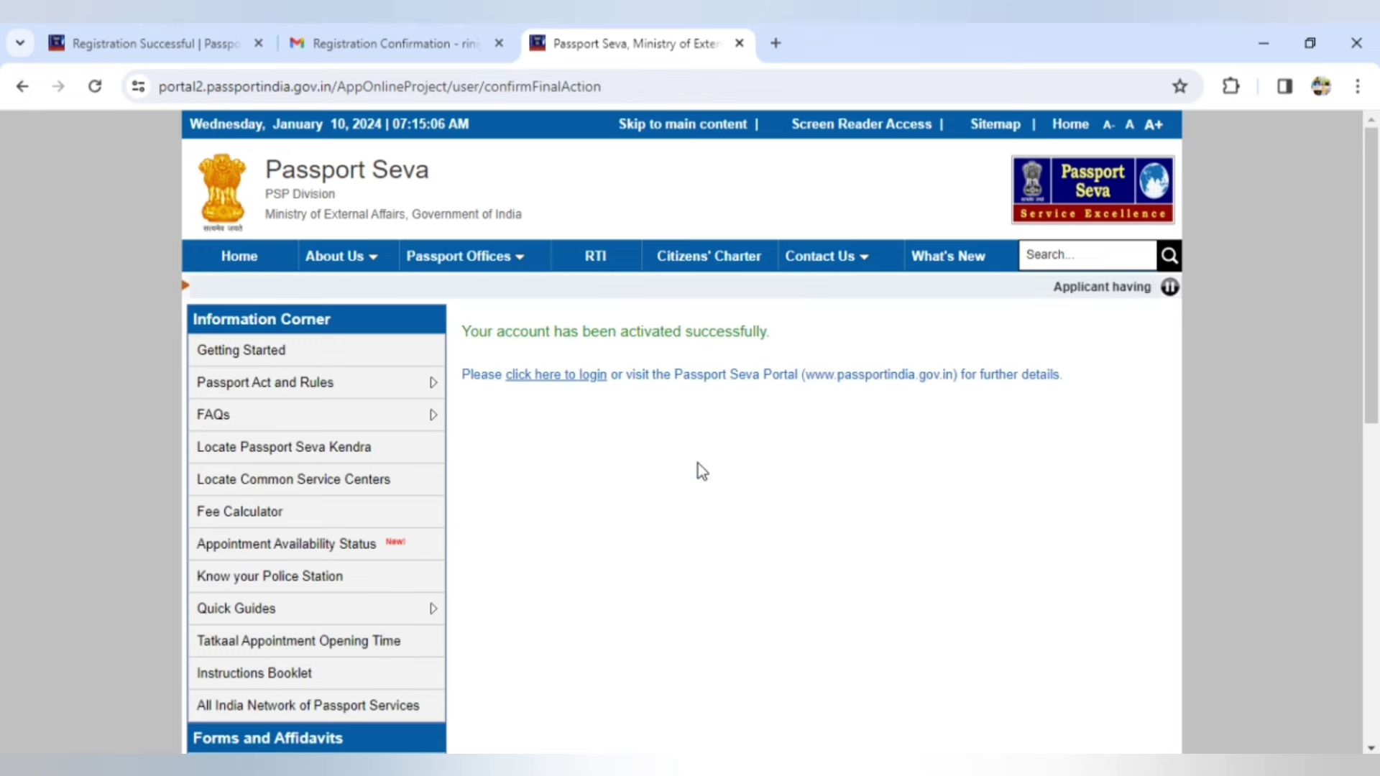
{"action": "left_click_drag", "start_coordinate": [771, 335], "coordinate": [461, 333]}
{"action": "left_click", "coordinate": [564, 433]}
- Go to the login page and continue with the corrected login ID
{"action": "left_click", "coordinate": [555, 376]}
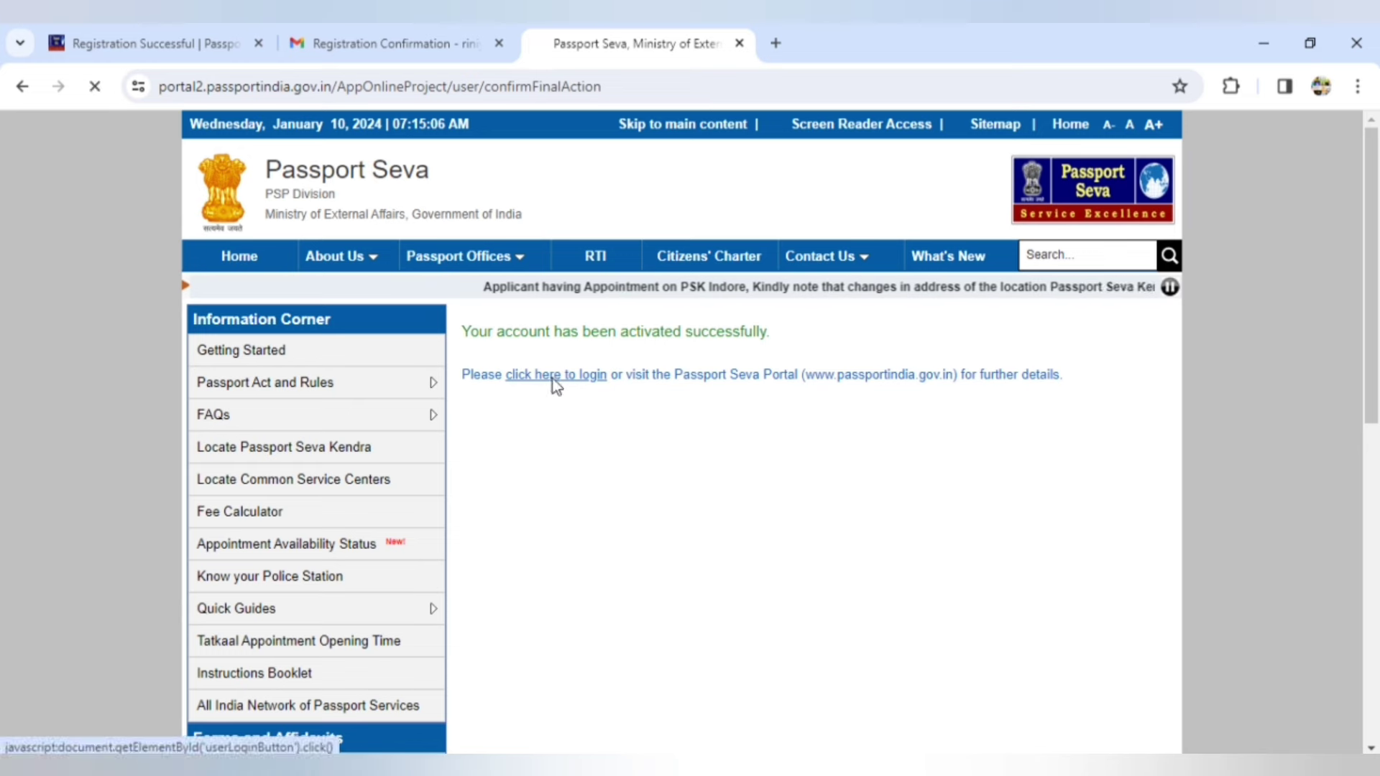
{"action": "double_click", "coordinate": [712, 426]}
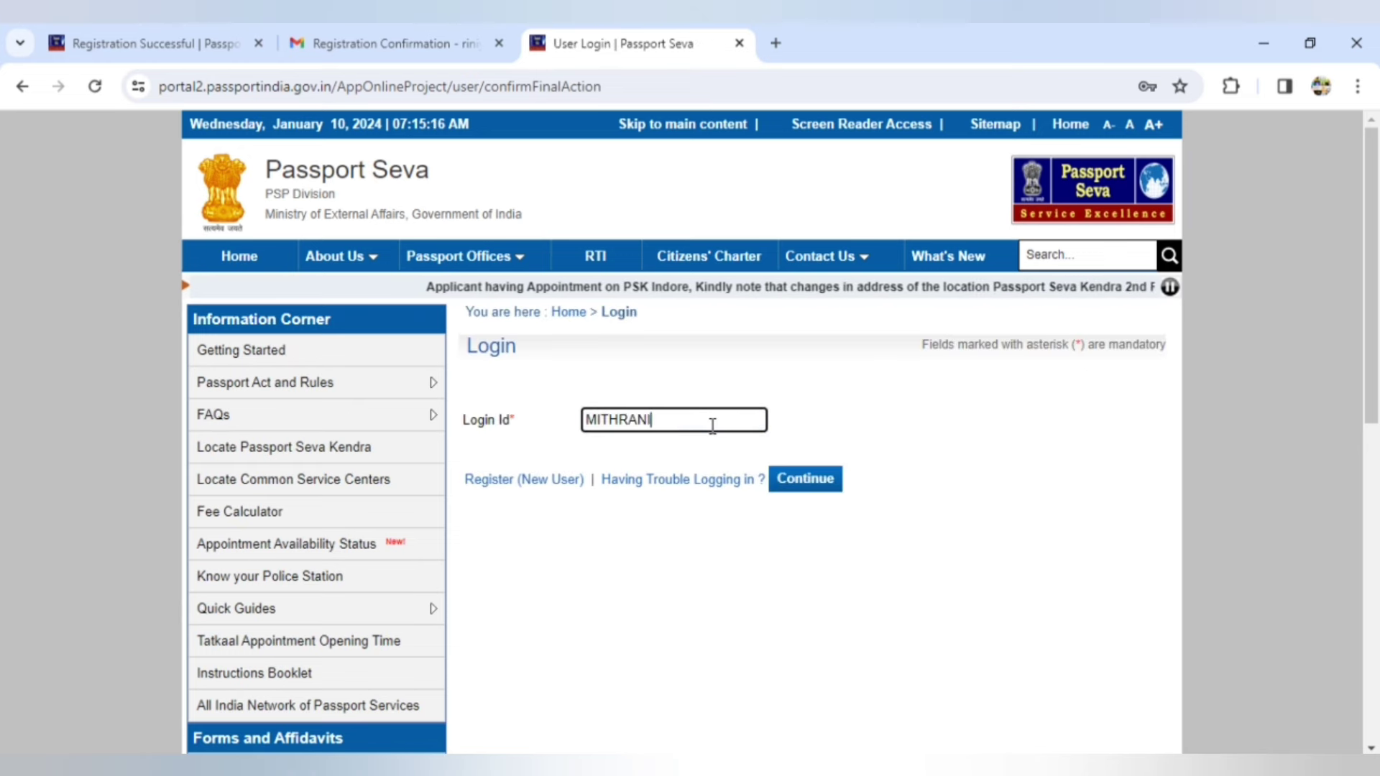
{"action": "left_click", "coordinate": [807, 495]}
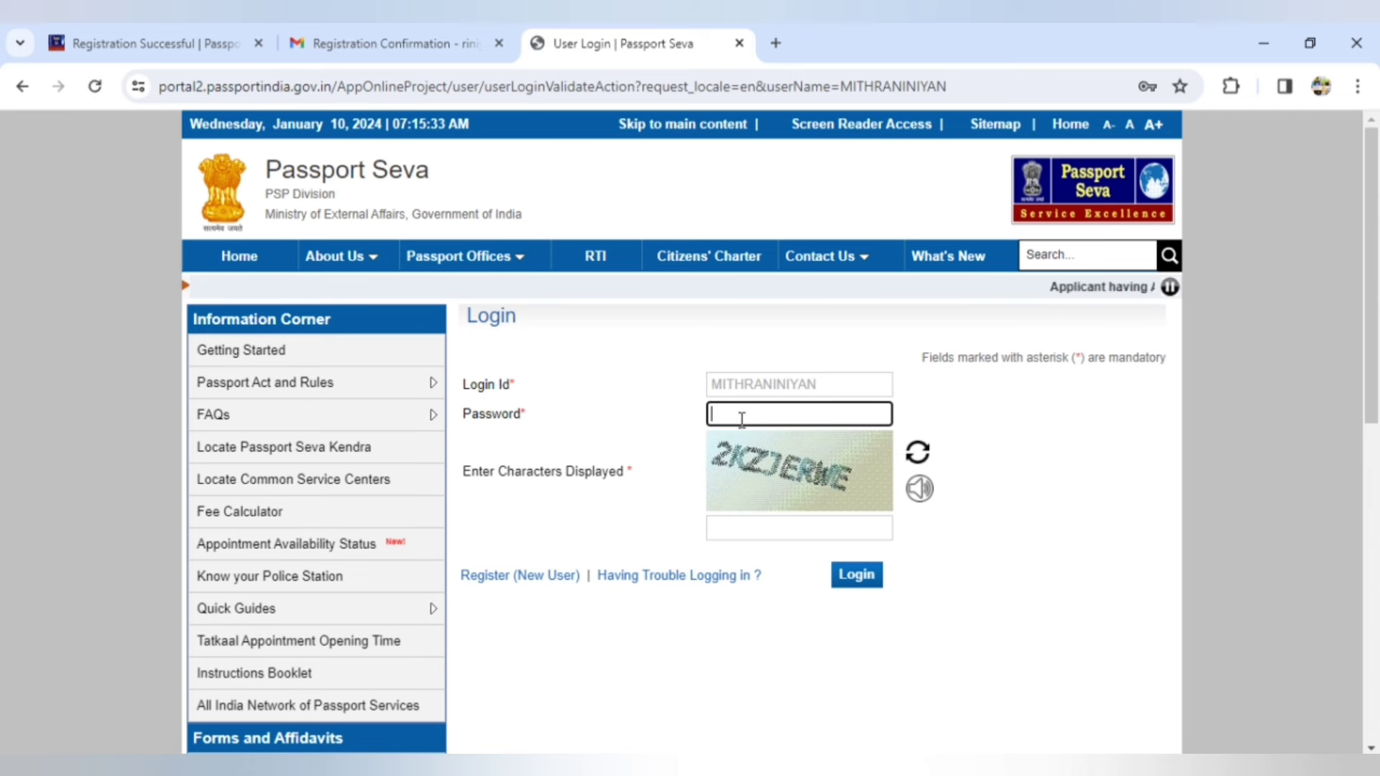
- Log in with the account password and the captcha characters
{"action": "left_click", "coordinate": [742, 419]}
{"action": "type", "text": "*"}
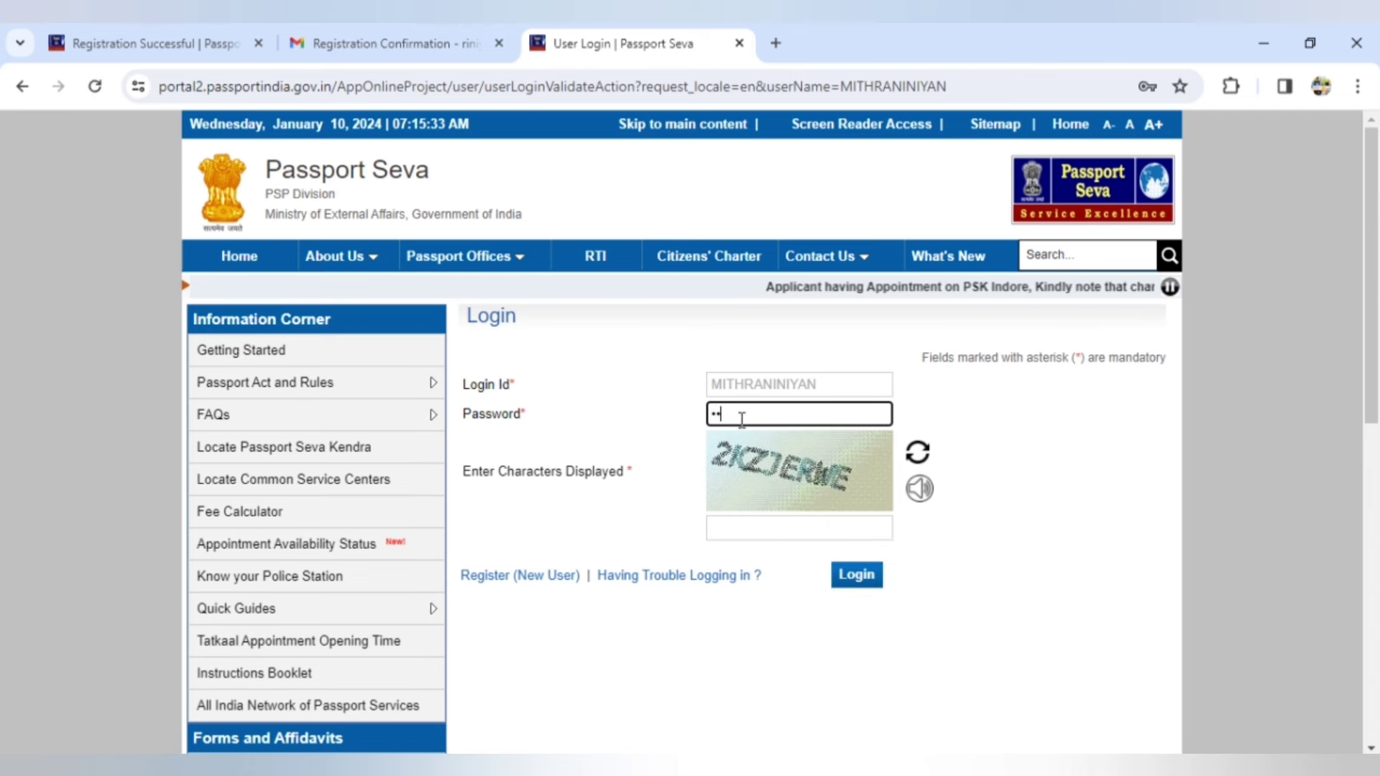
{"action": "type", "text": "***********"}
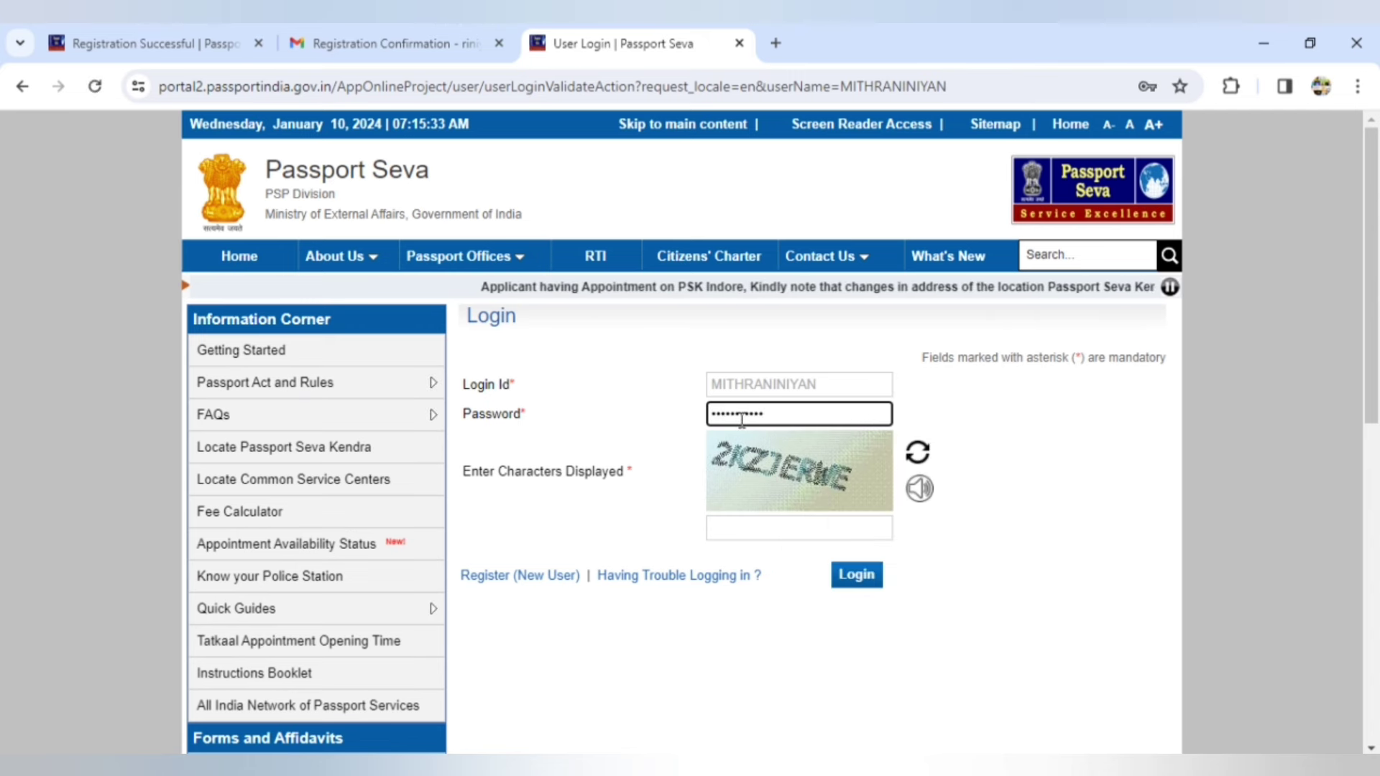
{"action": "left_click", "coordinate": [741, 526]}
{"action": "type", "text": "2"}
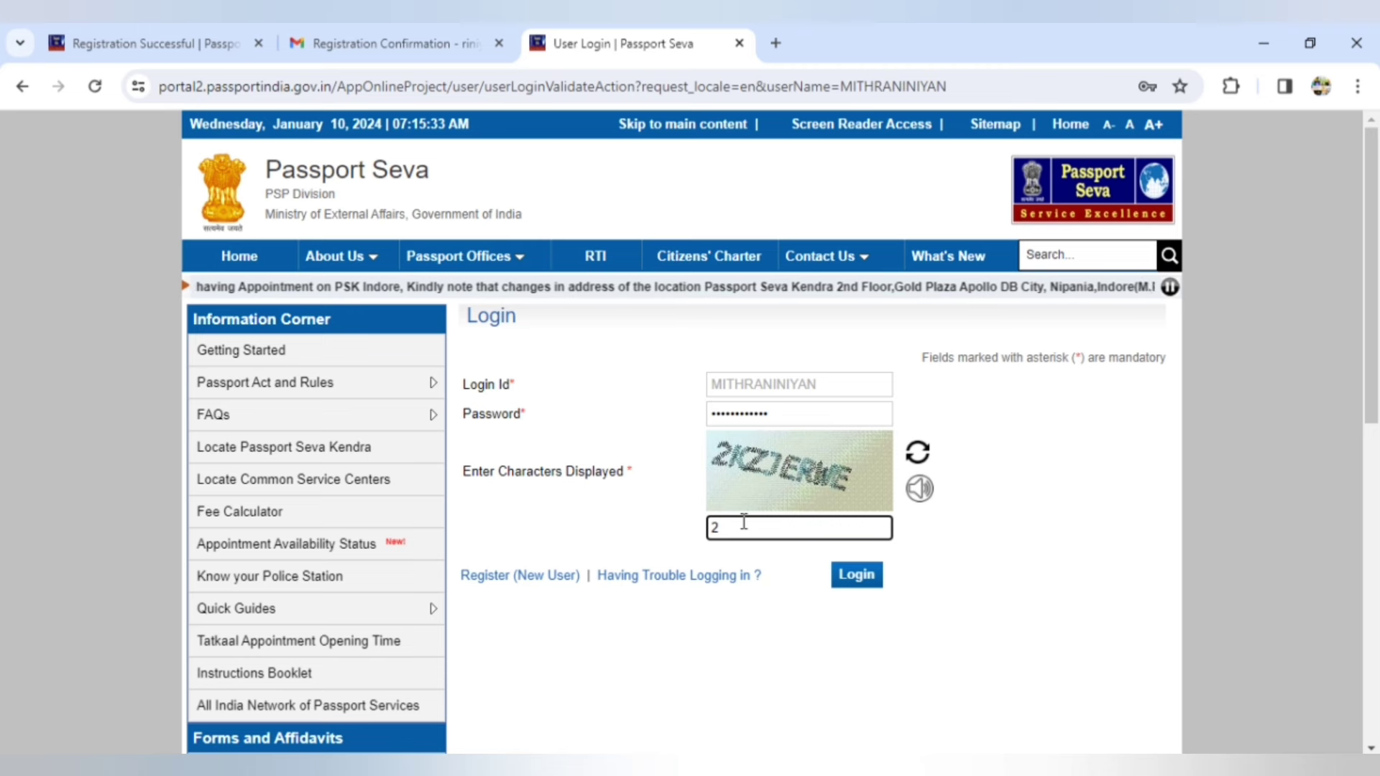
{"action": "type", "text": "KZ"}
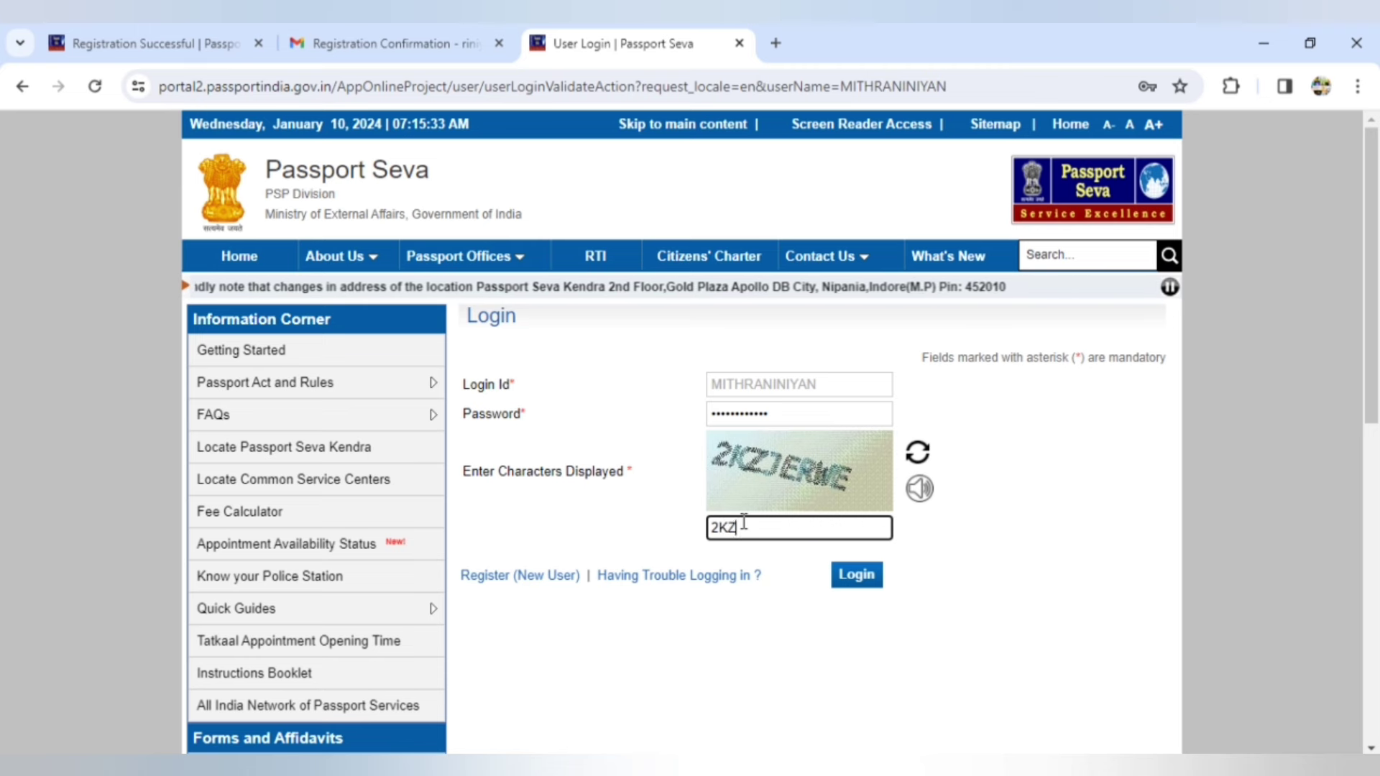
{"action": "type", "text": "JER"}
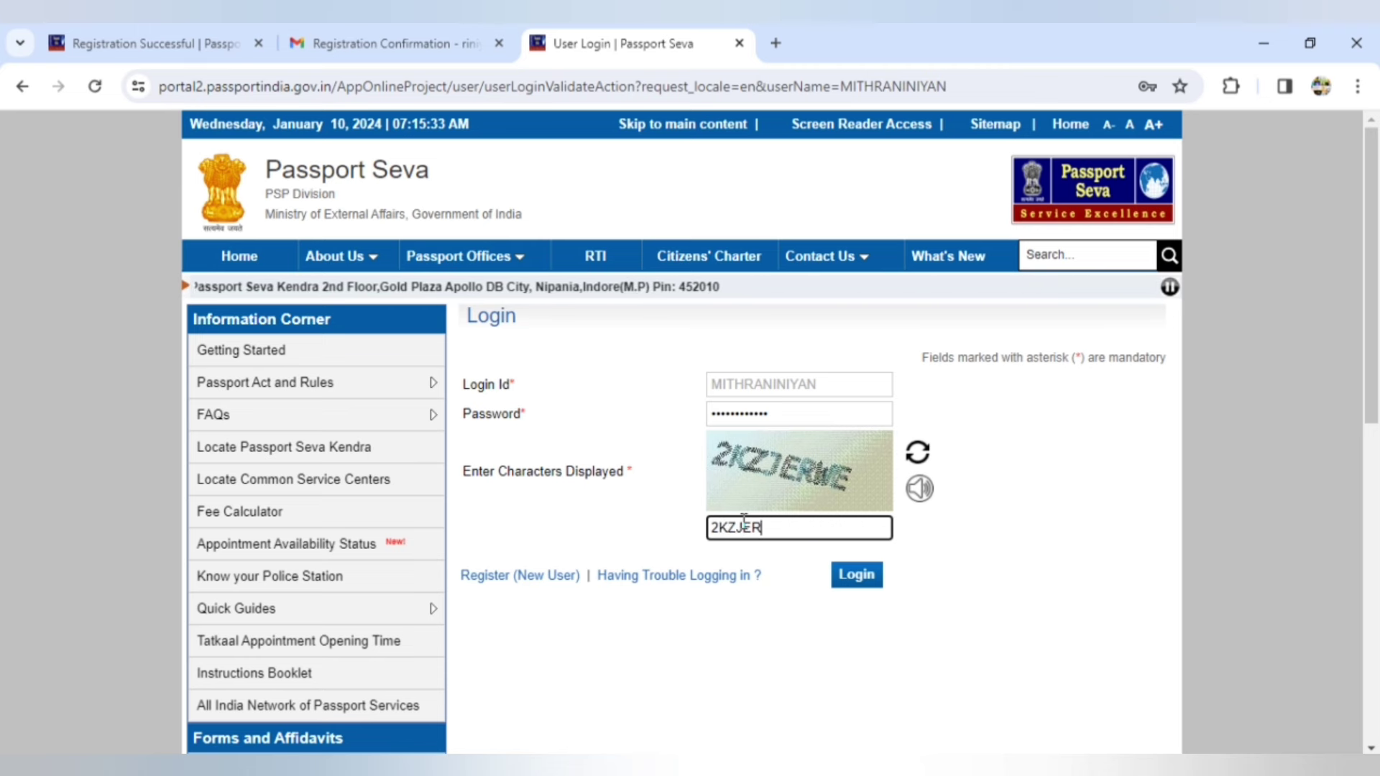
{"action": "type", "text": "ME"}
{"action": "left_click", "coordinate": [862, 577]}
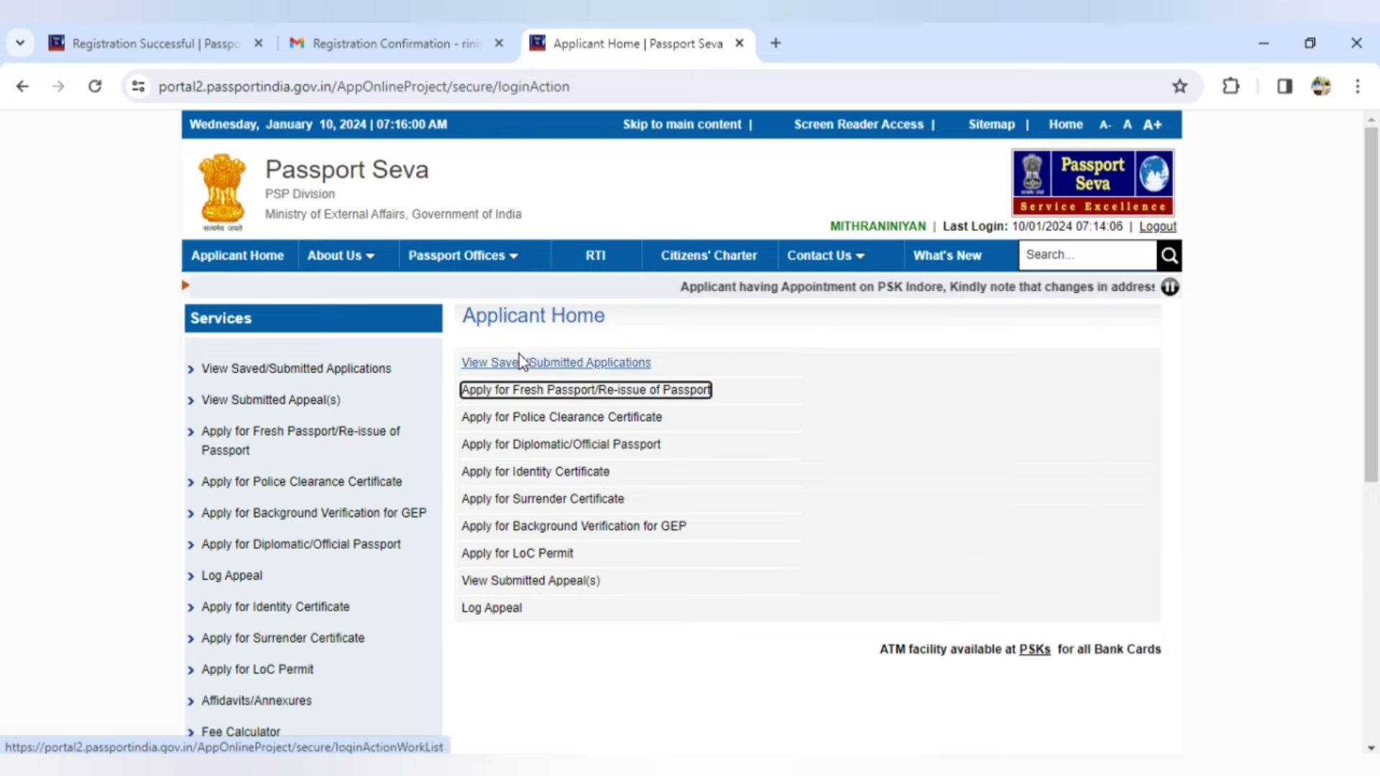
- Start a fresh passport application and open its form
{"action": "left_click", "coordinate": [540, 390]}
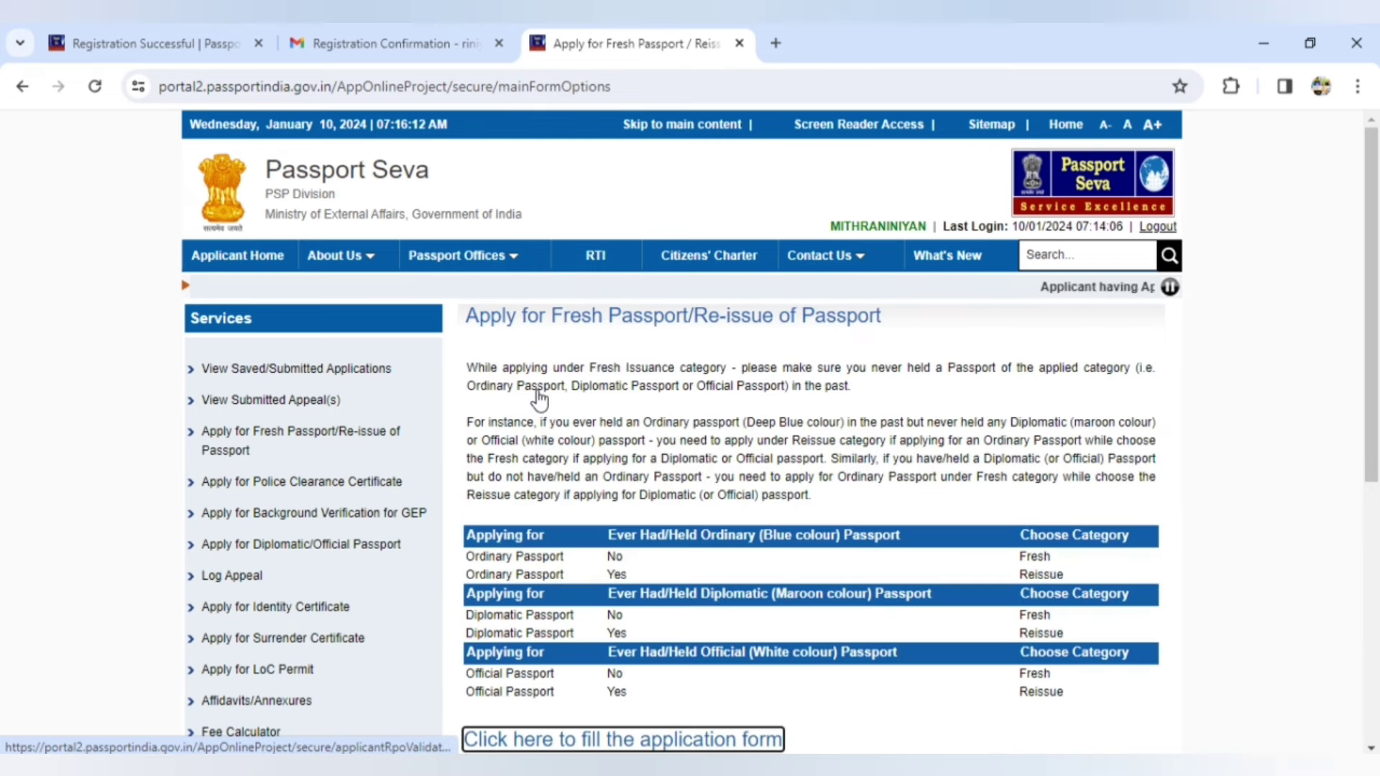
{"action": "left_click_drag", "start_coordinate": [1373, 286], "coordinate": [1377, 423]}
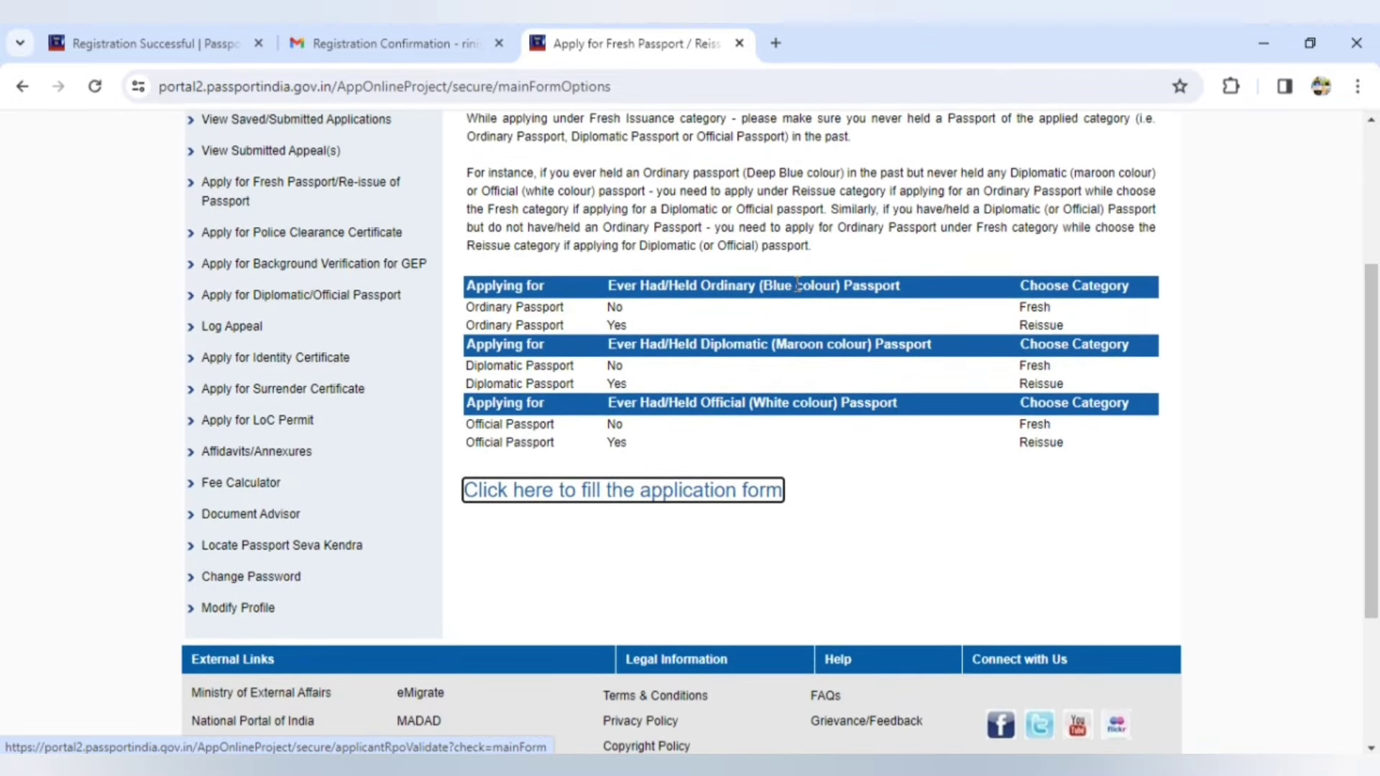
{"action": "left_click", "coordinate": [601, 496]}
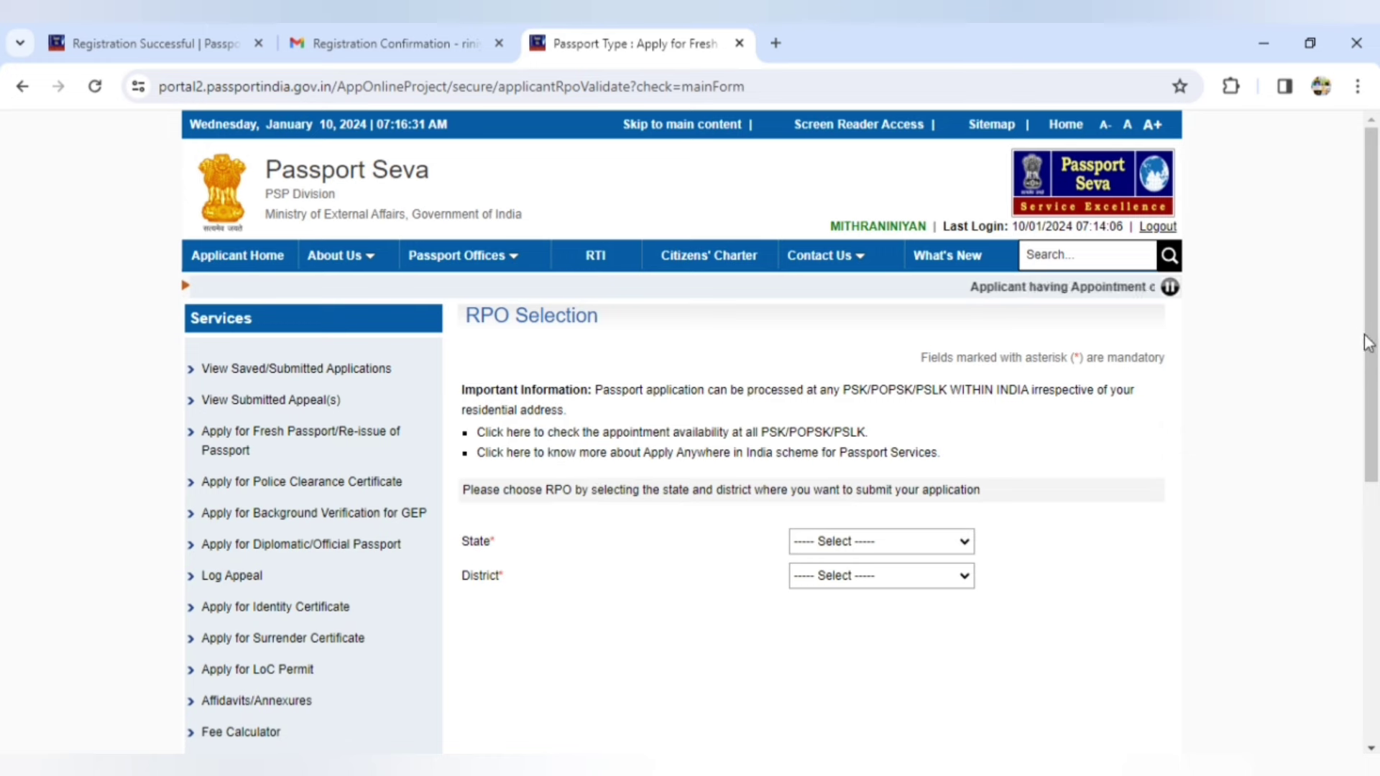
- Choose Tamil Nadu and Tirunelveli City as the RPO state and district
{"action": "left_click", "coordinate": [969, 546]}
{"action": "key", "text": "t"}
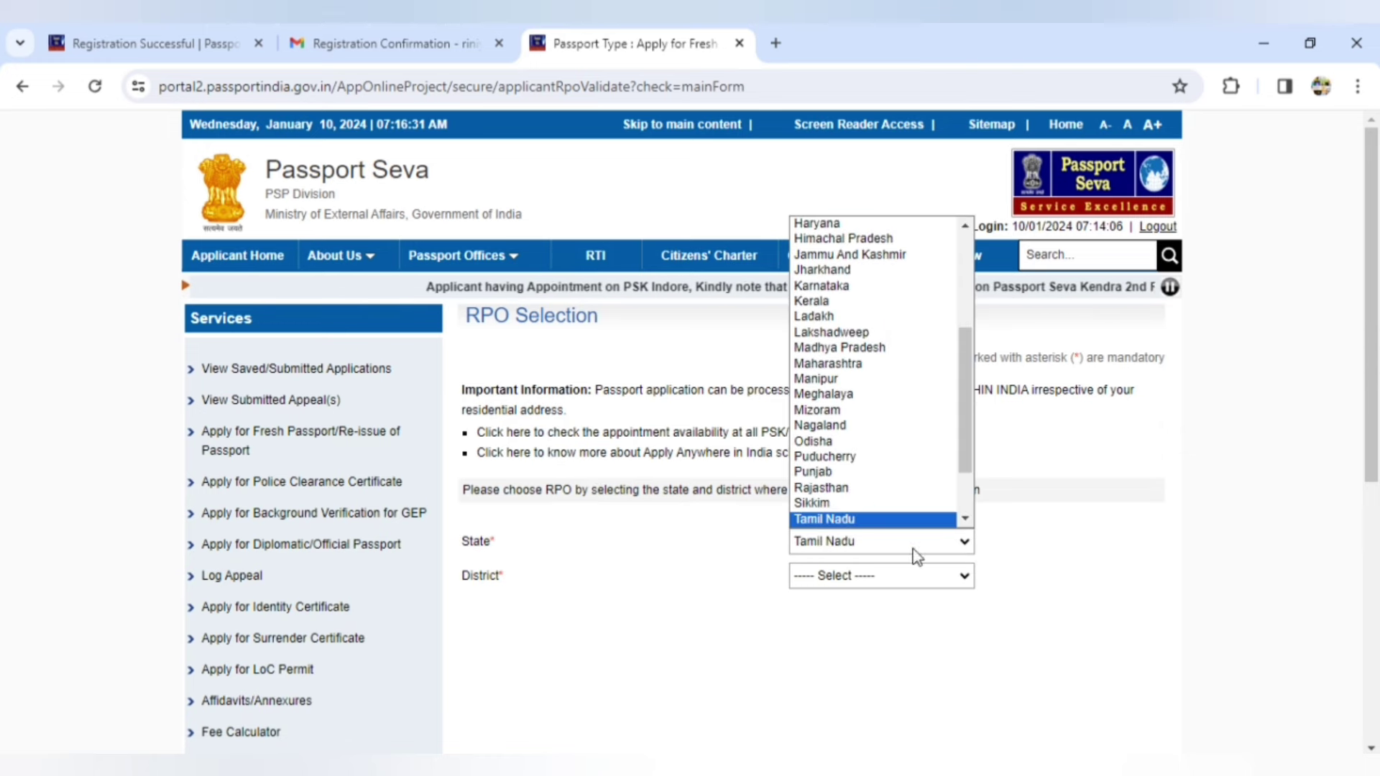
{"action": "key", "text": "Return"}
{"action": "left_click", "coordinate": [891, 576]}
{"action": "key", "text": "t"}
{"action": "key", "text": "t"}
{"action": "key", "text": "t"}
{"action": "key", "text": "t"}
{"action": "key", "text": "t"}
{"action": "key", "text": "t"}
{"action": "key", "text": "t"}
{"action": "key", "text": "t"}
{"action": "key", "text": "t"}
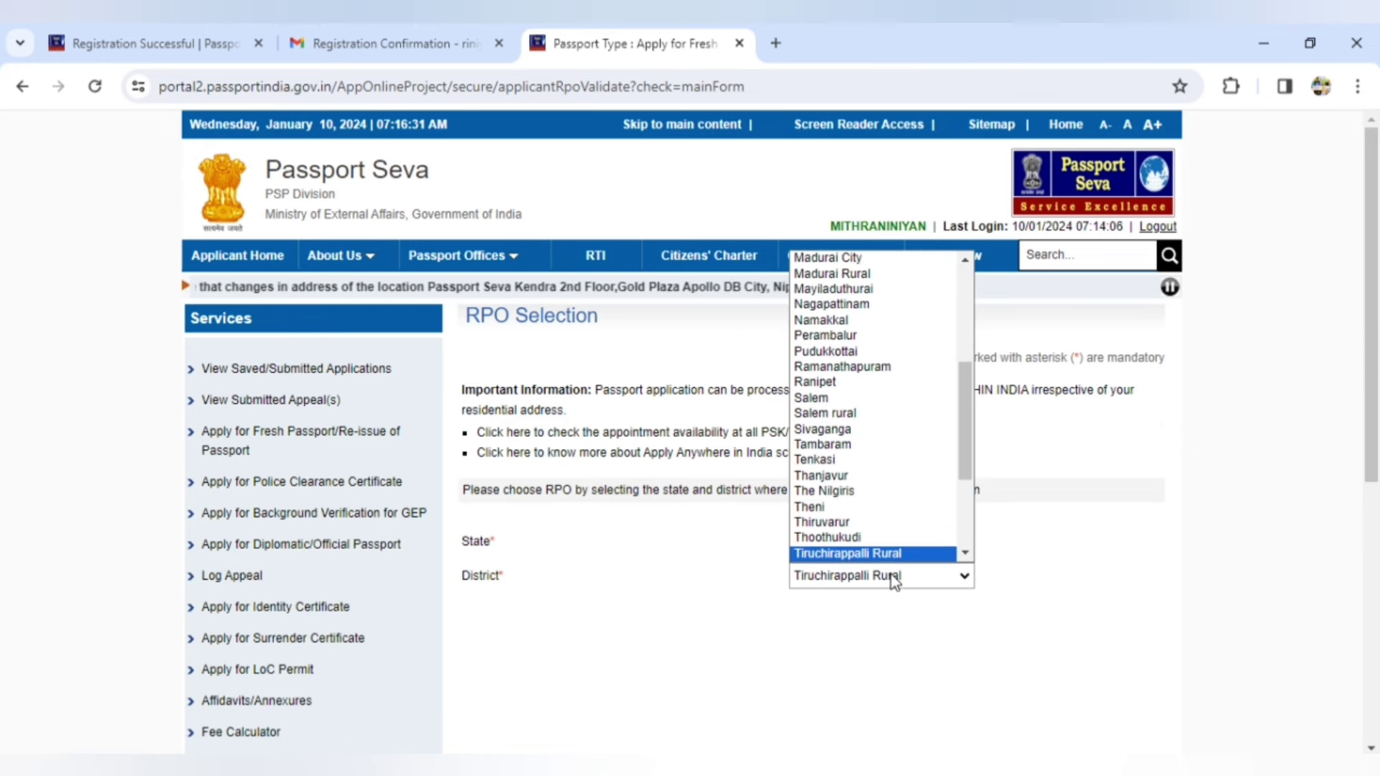
{"action": "key", "text": "t"}
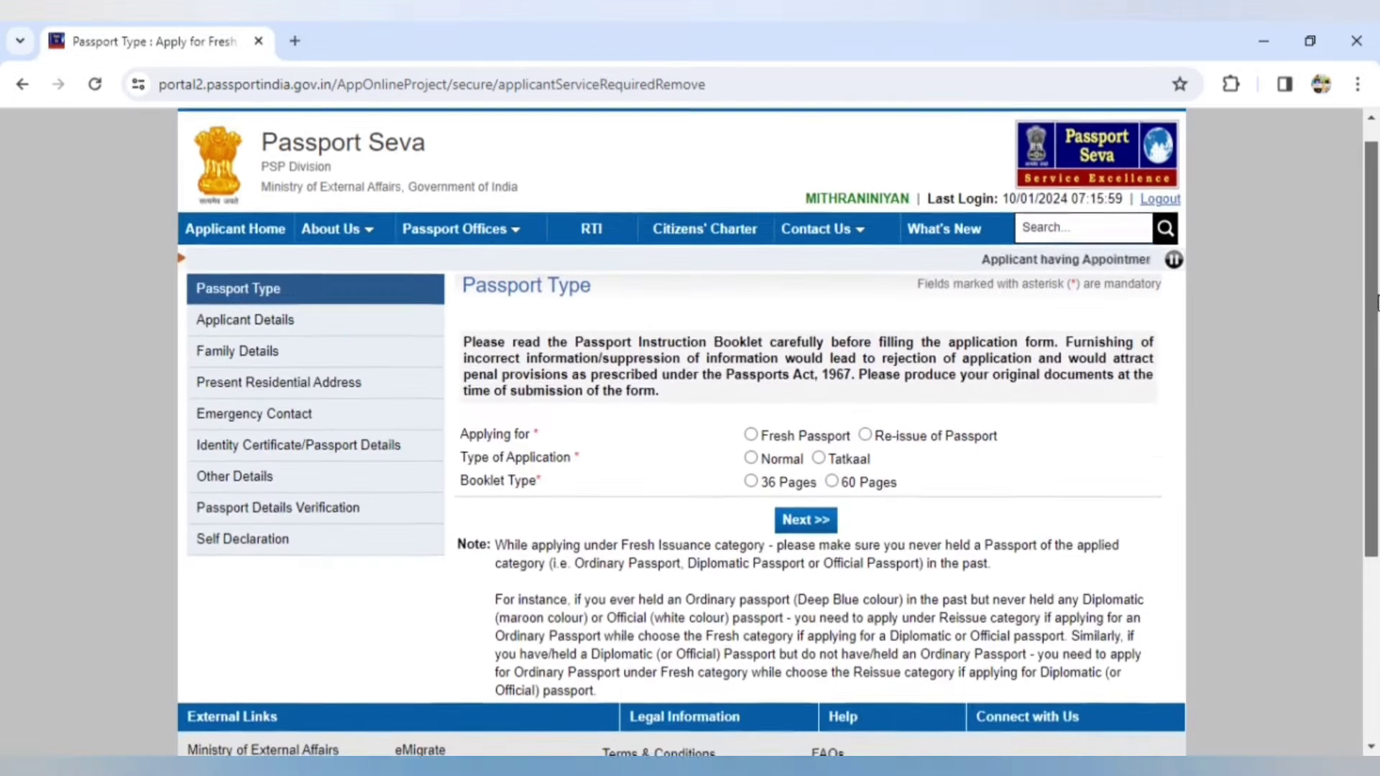
{"action": "scroll", "coordinate": [586, 327], "scroll_direction": "down", "scroll_amount": 1}
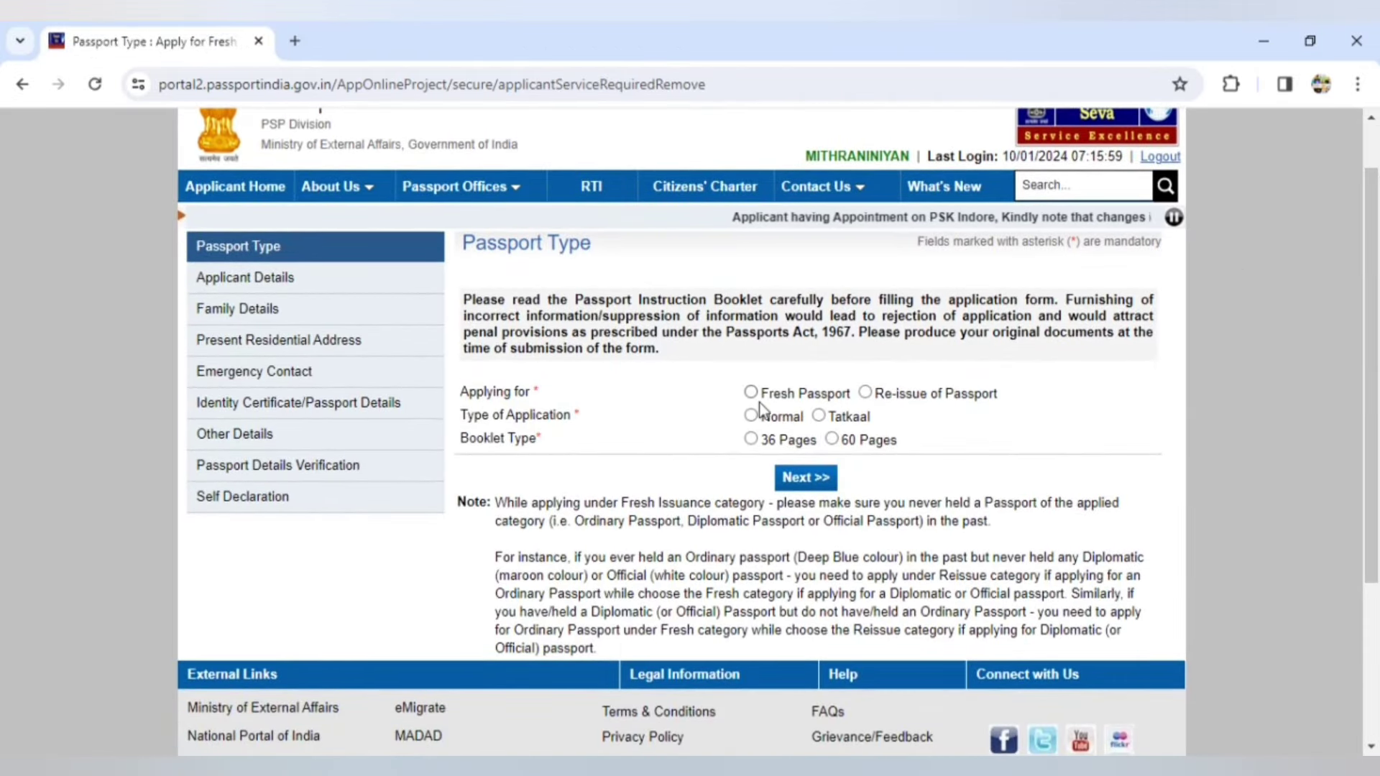
- Select Re-issue of Passport, then tick and untick Change in Personal Particulars with Address
{"action": "left_click", "coordinate": [866, 393]}
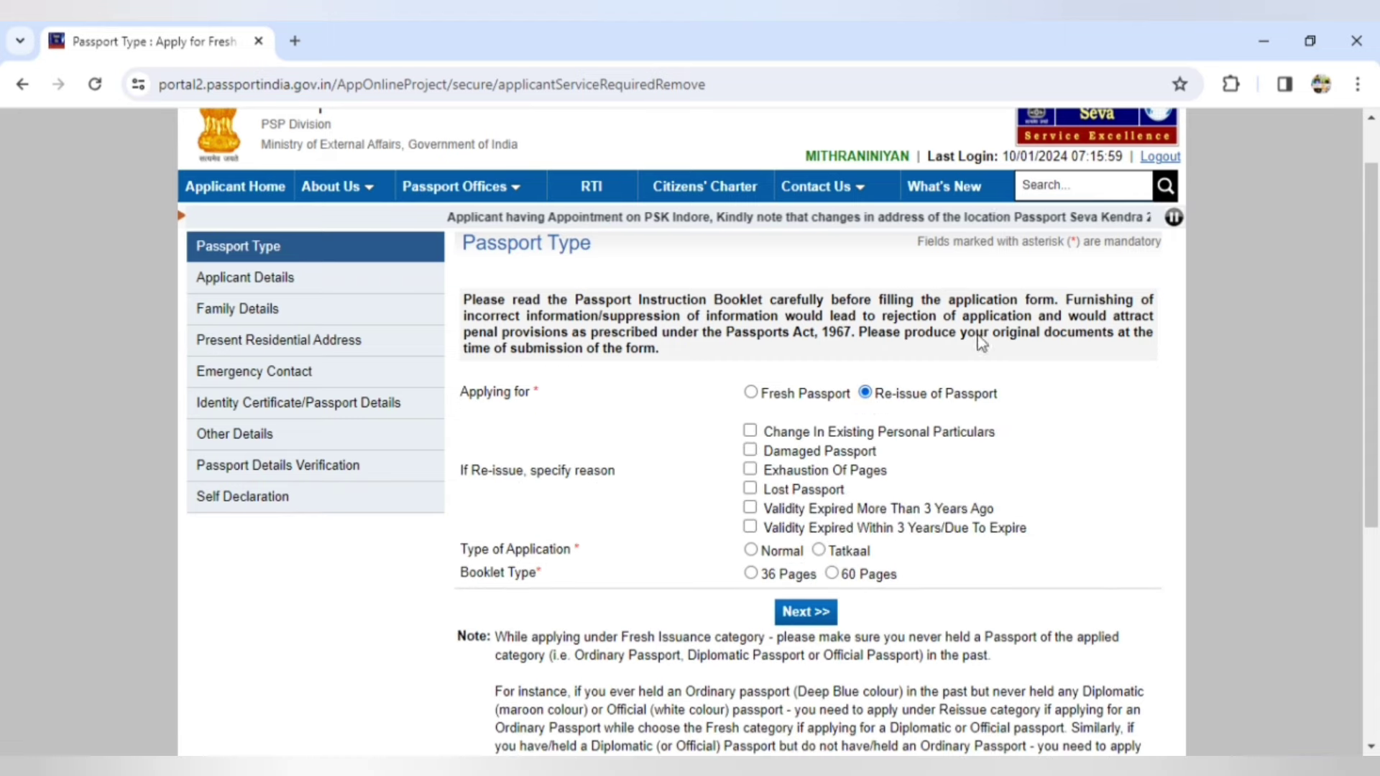
{"action": "left_click_drag", "start_coordinate": [1376, 188], "coordinate": [1377, 265]}
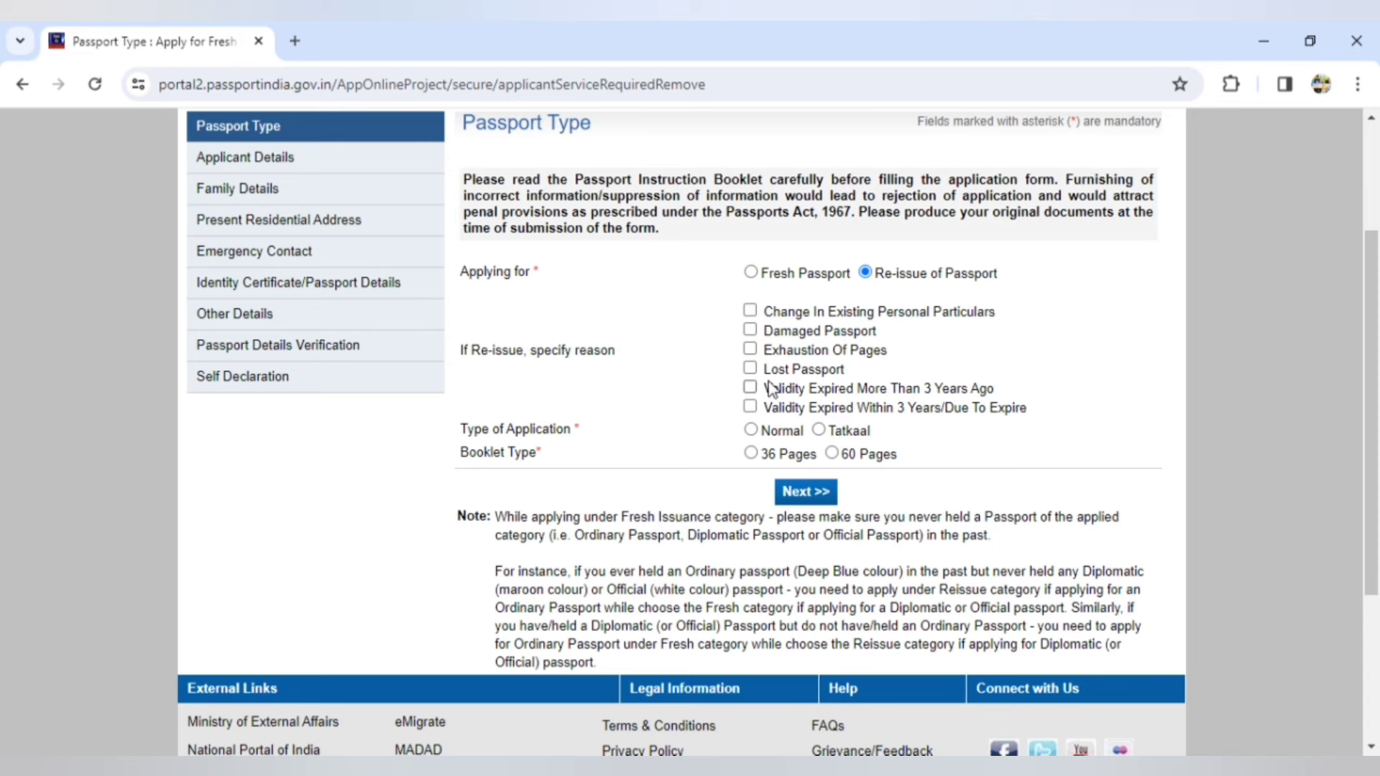
{"action": "left_click", "coordinate": [750, 311]}
{"action": "scroll", "coordinate": [1373, 368], "scroll_direction": "down", "scroll_amount": 2}
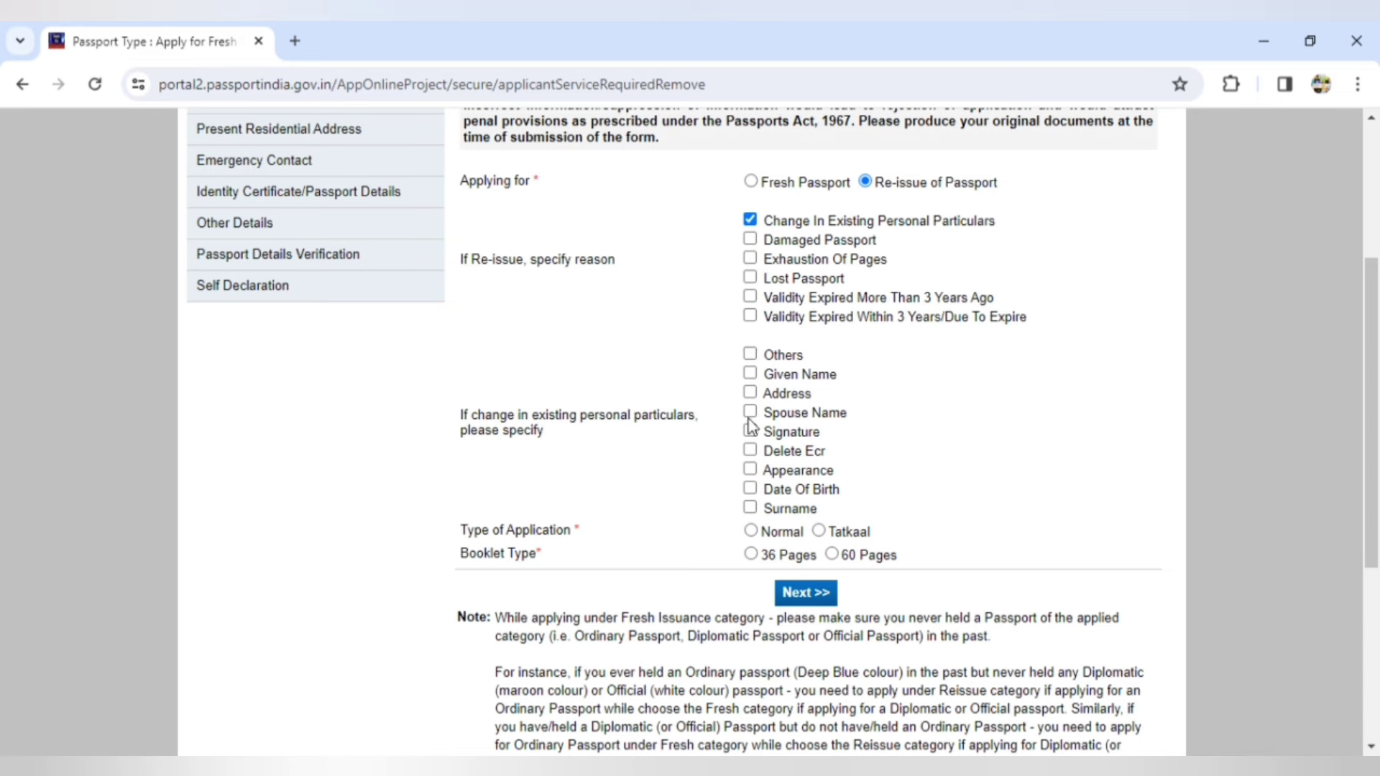
{"action": "left_click", "coordinate": [751, 393]}
{"action": "left_click", "coordinate": [750, 393]}
{"action": "left_click", "coordinate": [752, 222]}
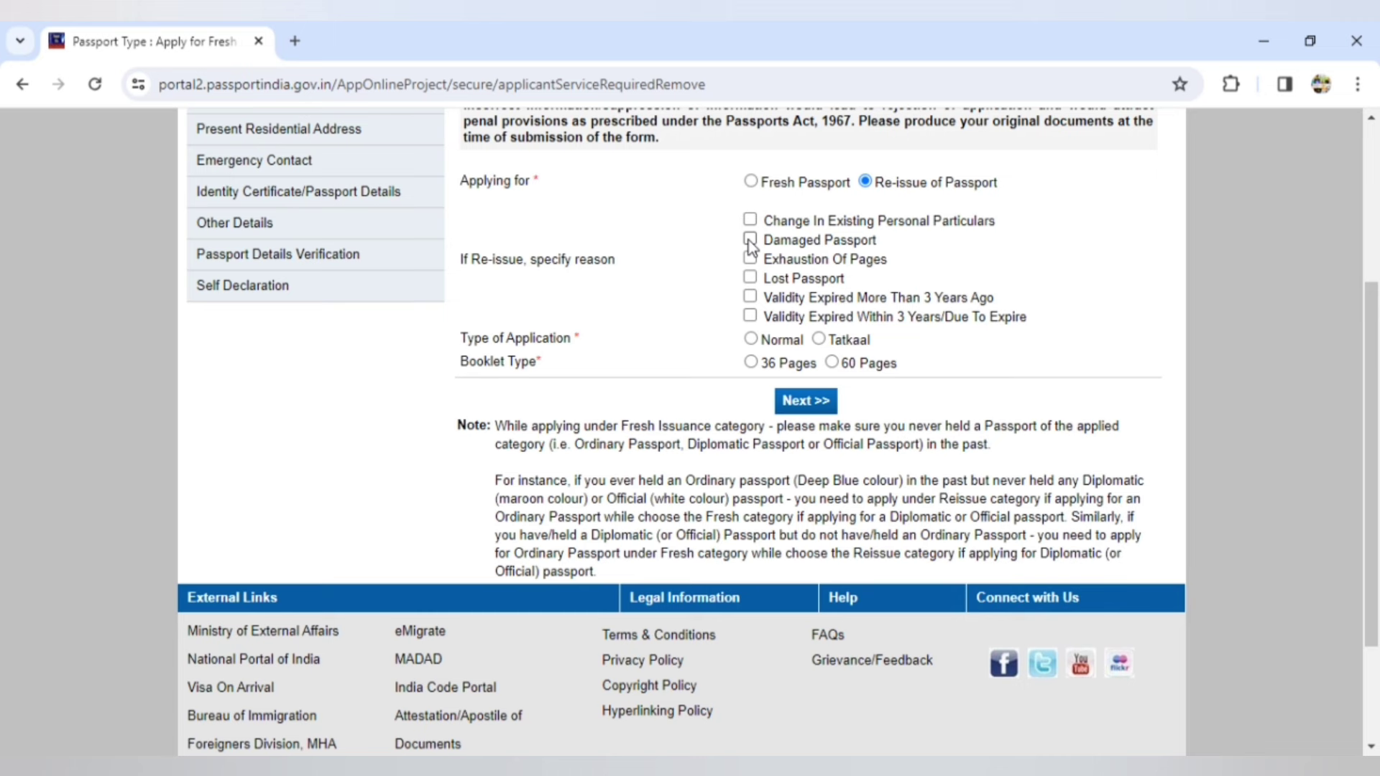
- Tick and untick the Damaged Passport, Exhaustion Of Pages and Lost Passport reasons
{"action": "left_click", "coordinate": [751, 241]}
{"action": "left_click", "coordinate": [750, 240]}
{"action": "left_click", "coordinate": [751, 260]}
{"action": "left_click", "coordinate": [751, 259]}
{"action": "left_click", "coordinate": [751, 279]}
{"action": "left_click", "coordinate": [750, 279]}
- Toggle the validity-expired reasons, leaving 'expired within 3 years' ticked
{"action": "left_click", "coordinate": [751, 298]}
{"action": "left_click", "coordinate": [751, 297]}
{"action": "left_click", "coordinate": [749, 317]}
{"action": "left_click", "coordinate": [750, 317]}
{"action": "left_click", "coordinate": [750, 316]}
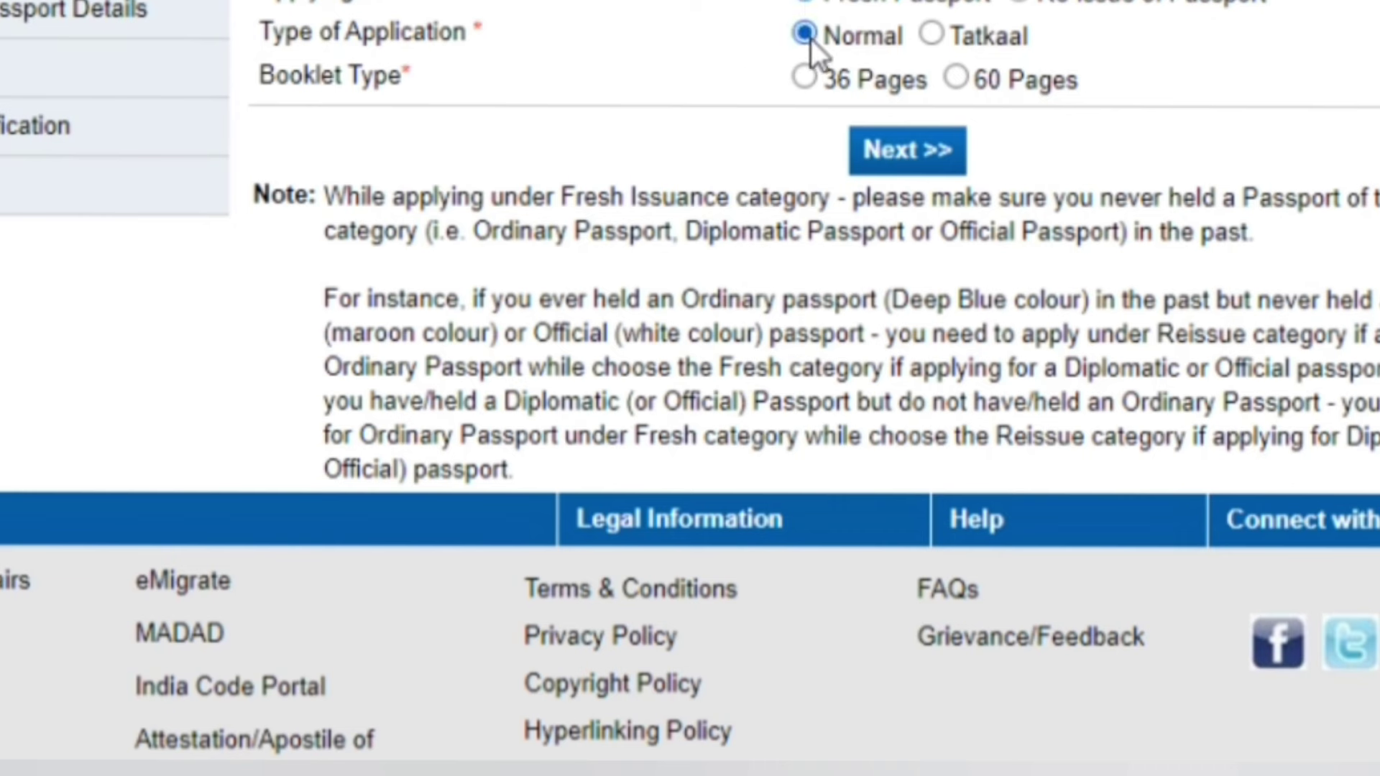
- Switch to Tatkaal and back to Normal, then proceed to Applicant Details
{"action": "left_click", "coordinate": [930, 38]}
{"action": "left_click", "coordinate": [807, 35]}
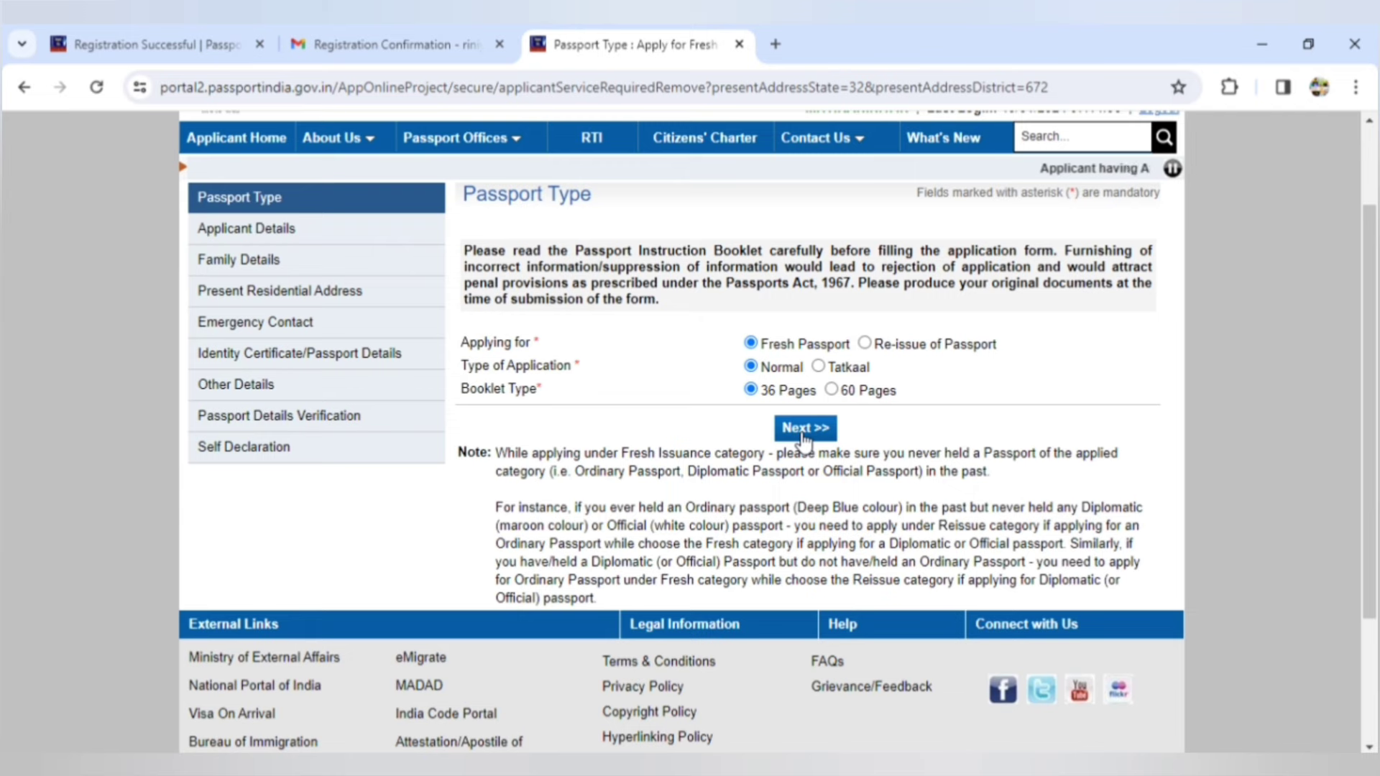
{"action": "left_click", "coordinate": [803, 430]}
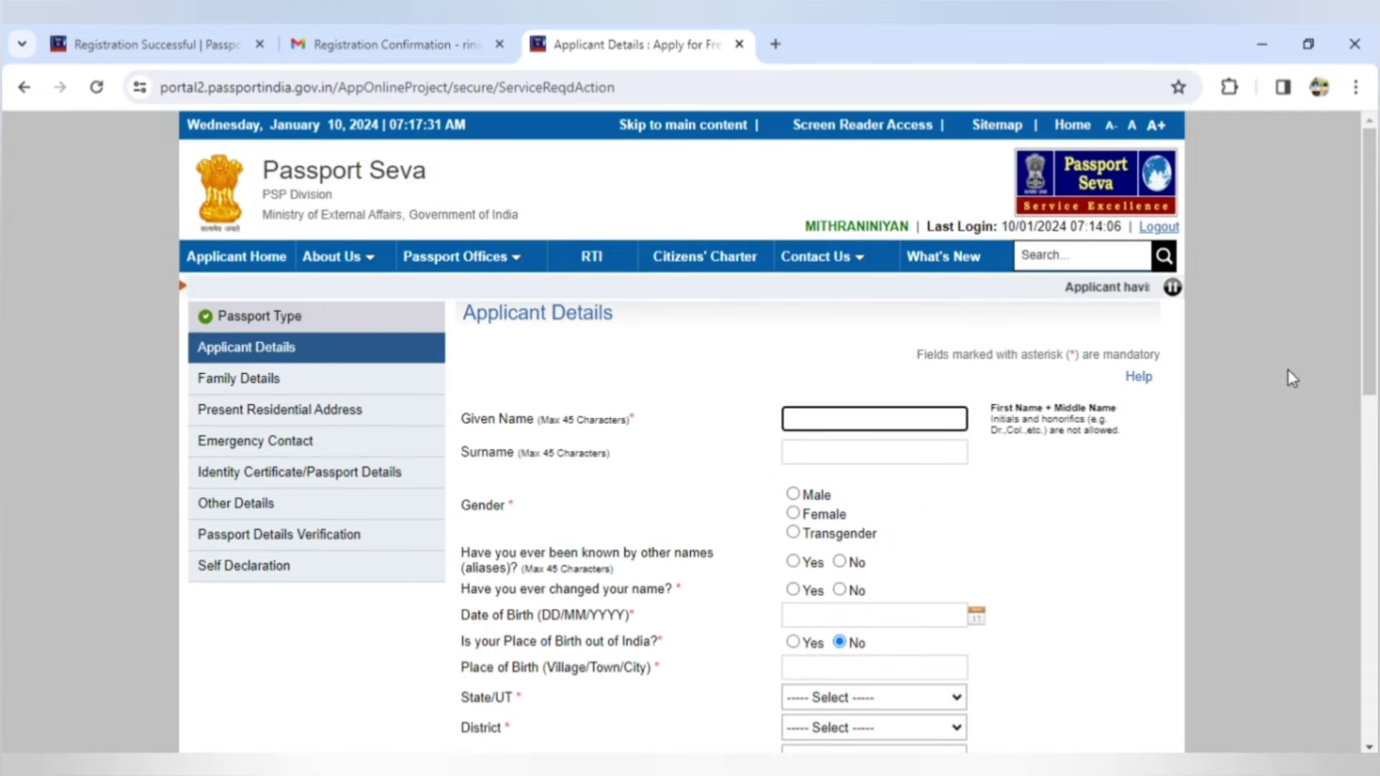
- Enter the applicant's given name and surname, set gender Male, and answer No to both name questions
{"action": "scroll", "coordinate": [1373, 382], "scroll_direction": "down", "scroll_amount": 1}
{"action": "scroll", "coordinate": [1374, 381], "scroll_direction": "down", "scroll_amount": 4}
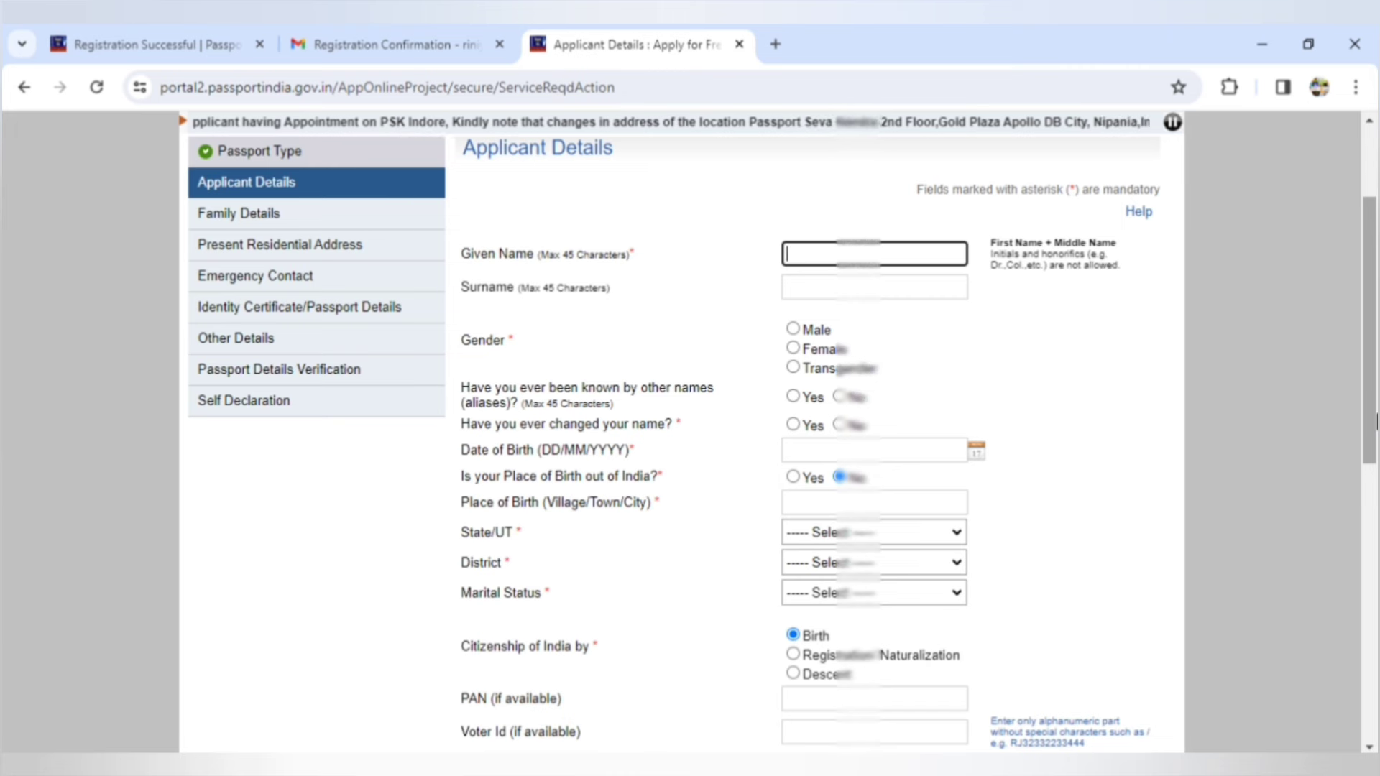
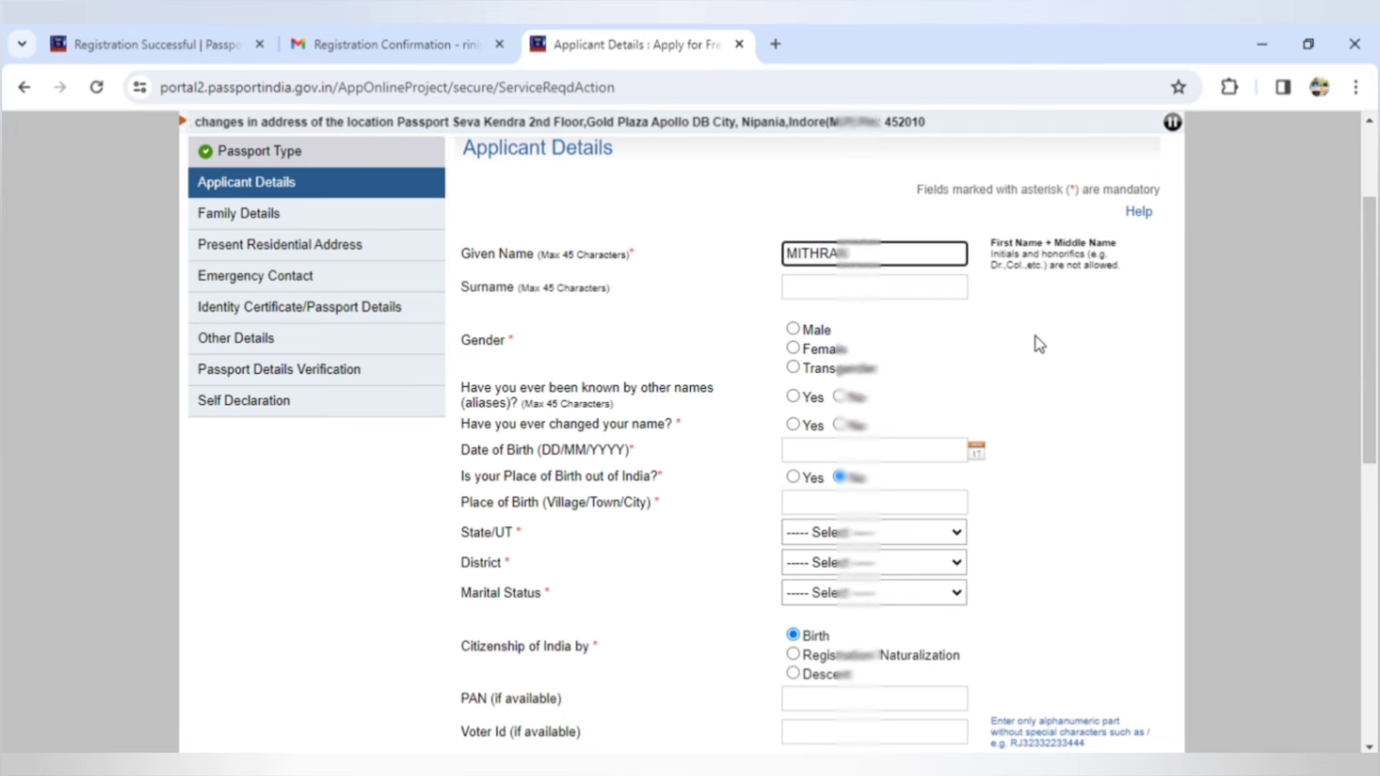
{"action": "left_click", "coordinate": [905, 289]}
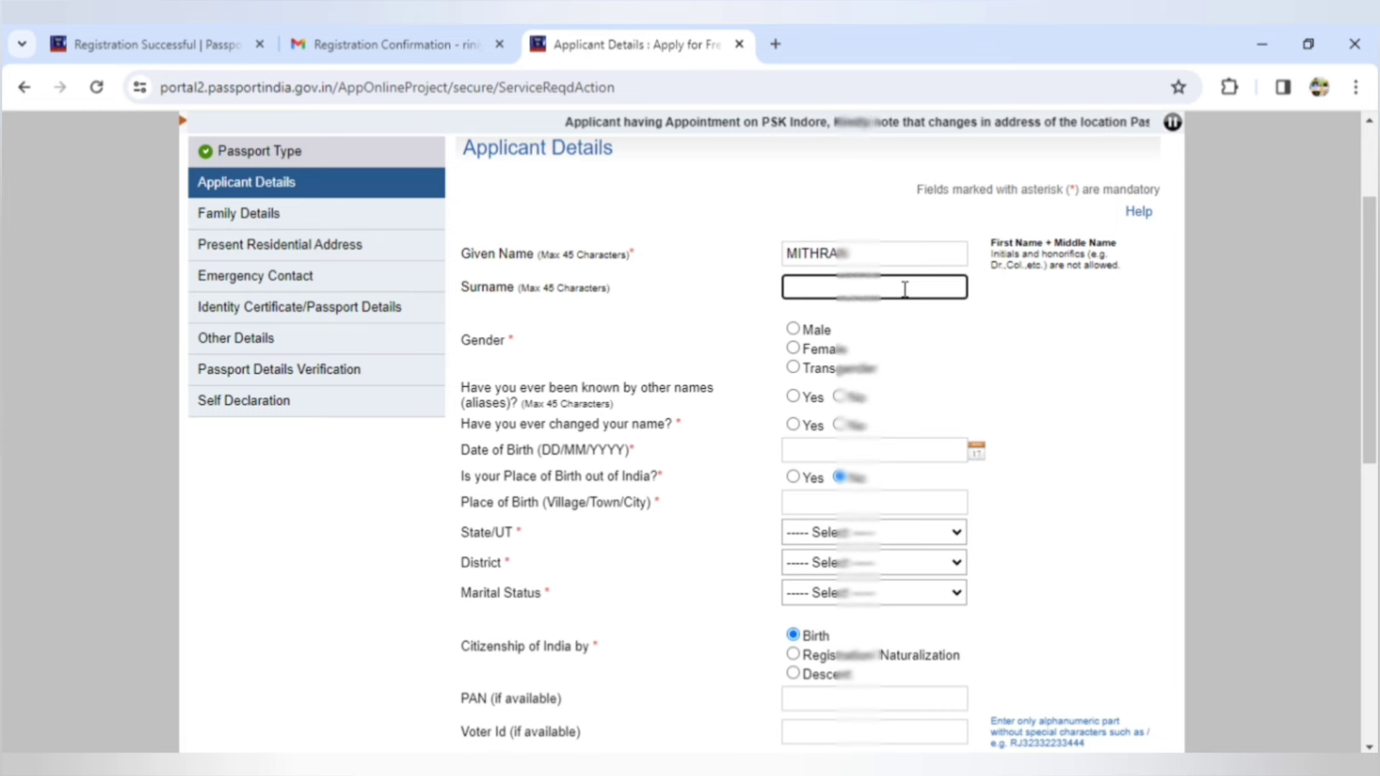
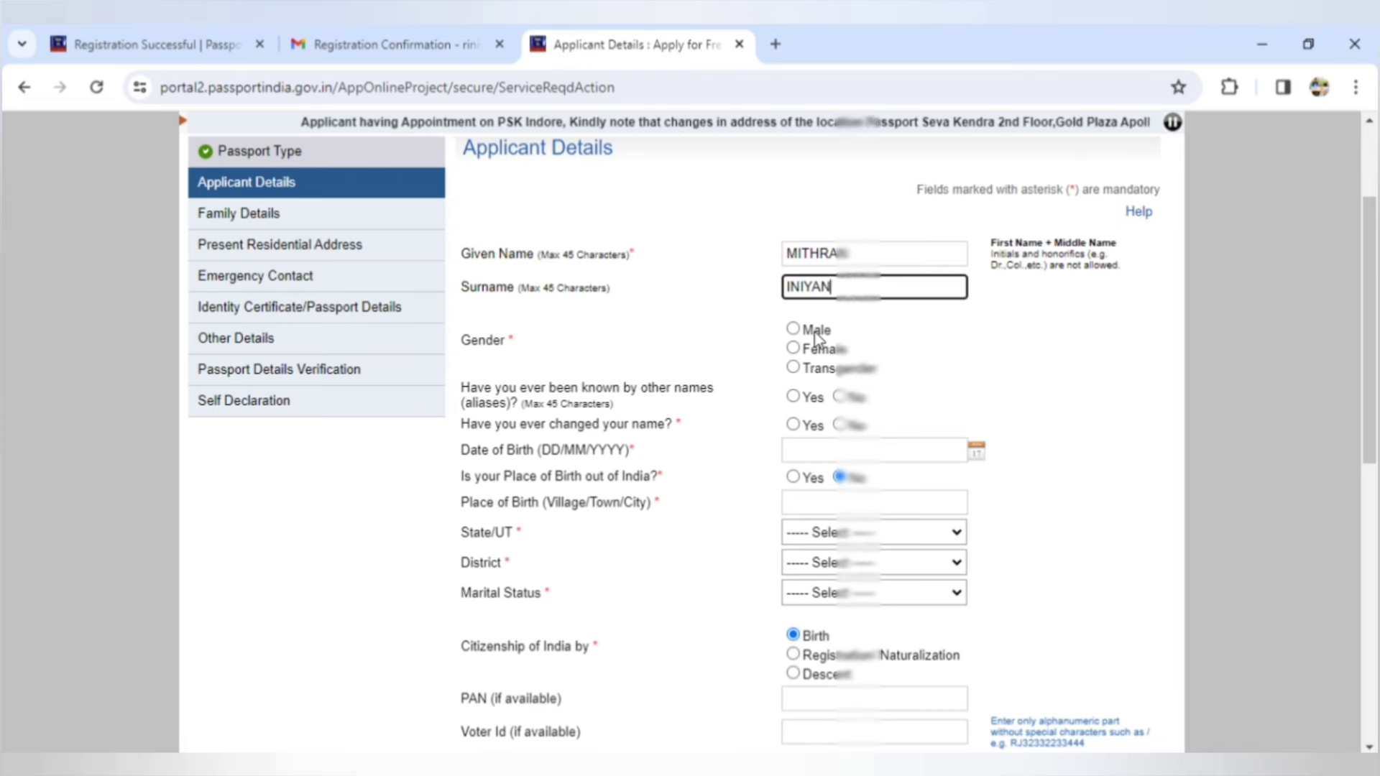
{"action": "left_click", "coordinate": [793, 329]}
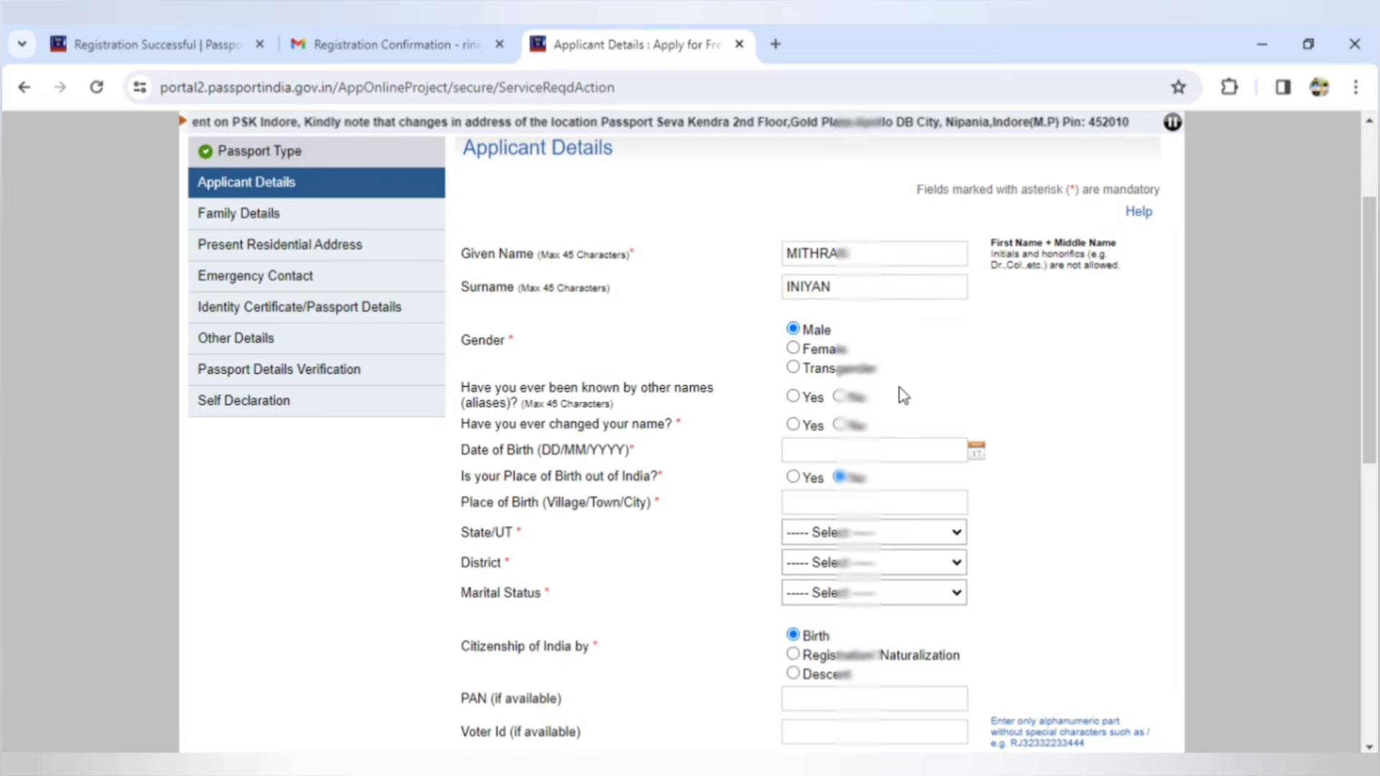
{"action": "left_click", "coordinate": [839, 396]}
{"action": "left_click", "coordinate": [838, 424]}
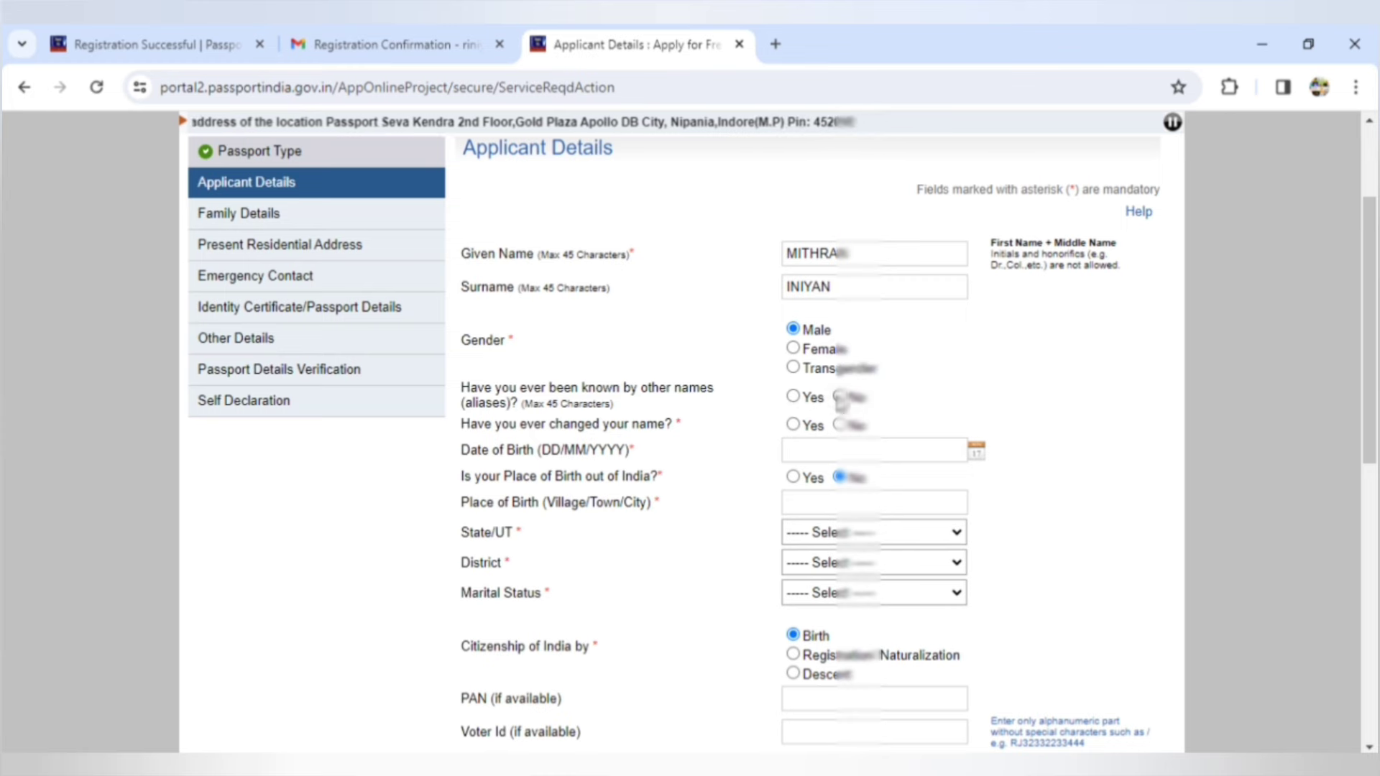
- Set the date of birth to 1 August in the calendar
{"action": "left_click", "coordinate": [976, 450]}
{"action": "left_click", "coordinate": [948, 483]}
{"action": "scroll", "coordinate": [949, 626], "scroll_direction": "up", "scroll_amount": 5}
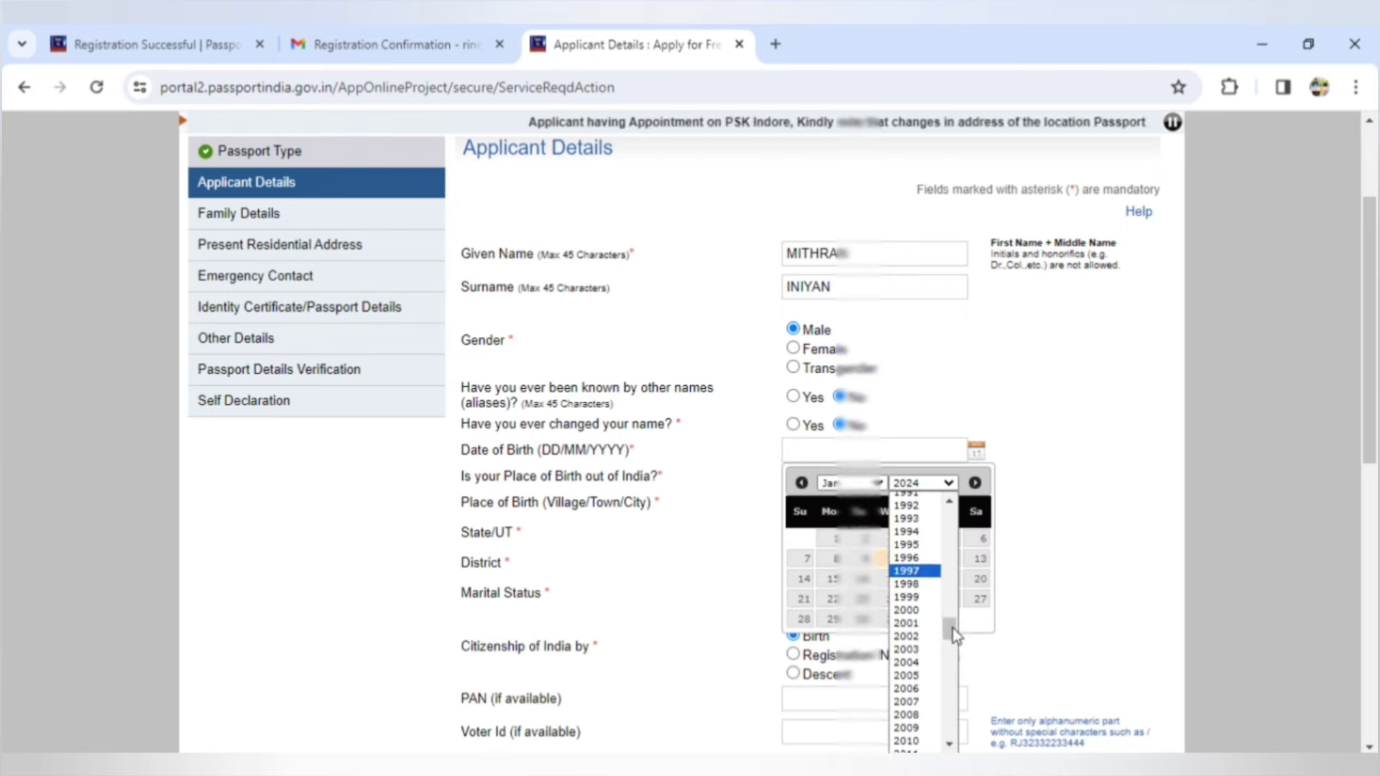
{"action": "left_click", "coordinate": [907, 546]}
{"action": "left_click", "coordinate": [804, 539]}
{"action": "left_click", "coordinate": [874, 532]}
- Choose Tamil Nadu and Tiruchirappalli Urban as birthplace and marital status Single
{"action": "left_click", "coordinate": [848, 508]}
{"action": "left_click", "coordinate": [873, 563]}
{"action": "scroll", "coordinate": [874, 431], "scroll_direction": "down", "scroll_amount": 5}
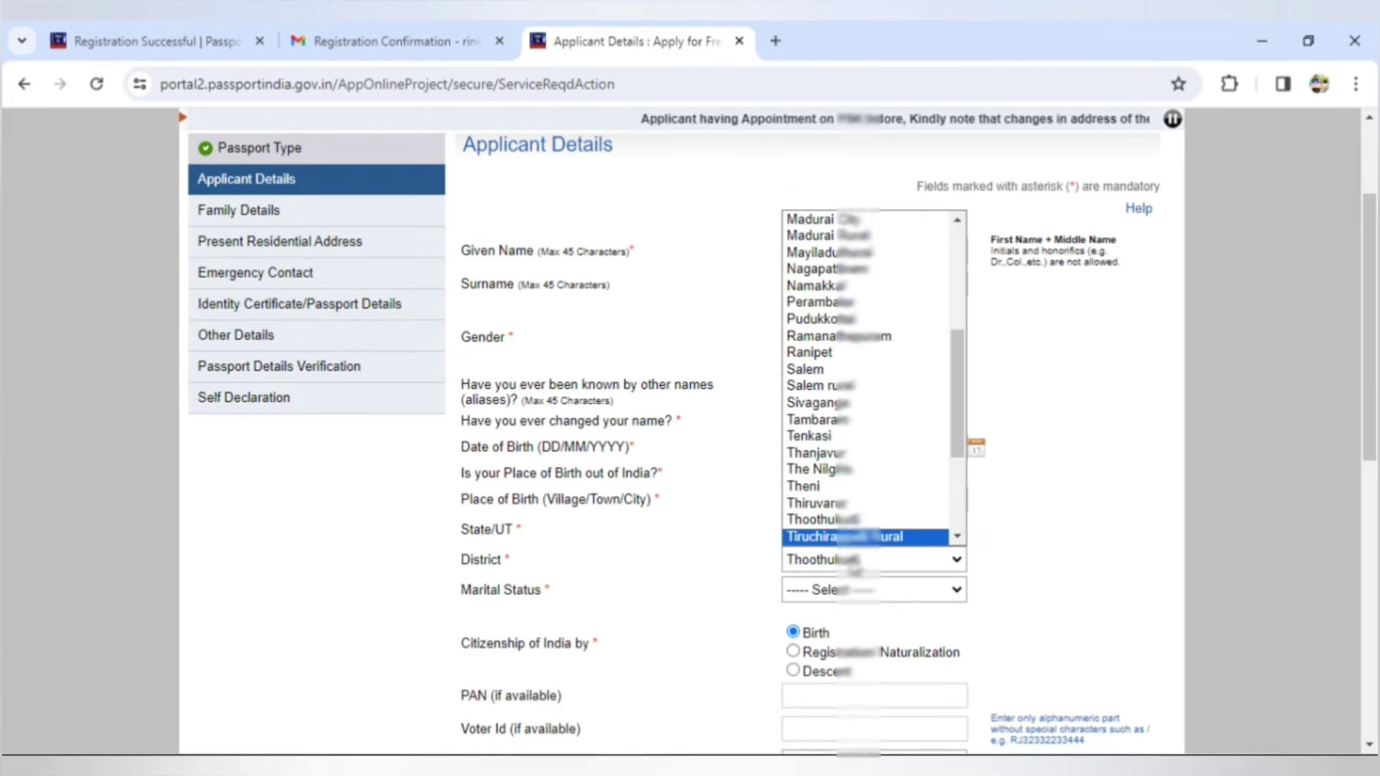
{"action": "left_click", "coordinate": [819, 516]}
{"action": "left_click", "coordinate": [873, 589]}
{"action": "left_click", "coordinate": [805, 661]}
{"action": "scroll", "coordinate": [805, 661], "scroll_direction": "down", "scroll_amount": 5}
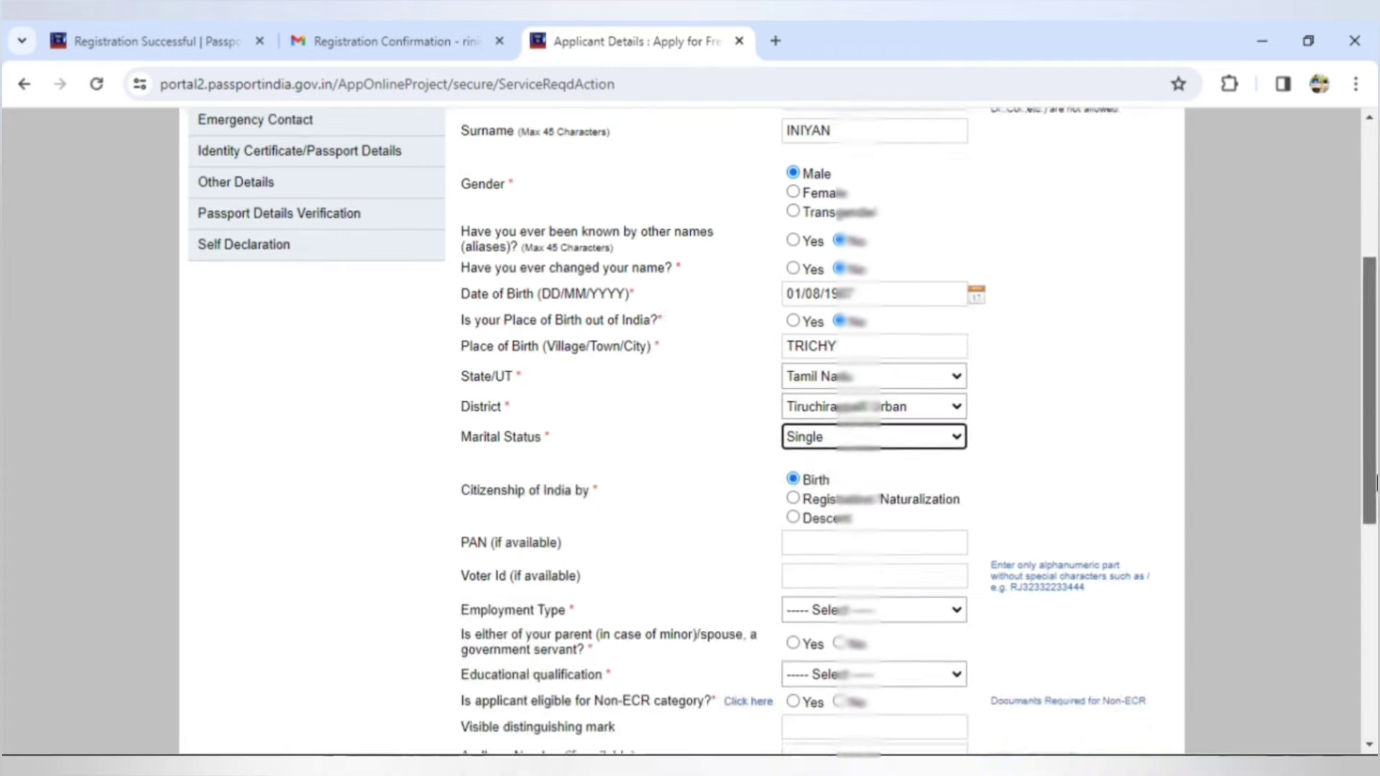
- Set employment to Private, government-servant parent to No, and qualification to Graduate and above
{"action": "left_click", "coordinate": [874, 395]}
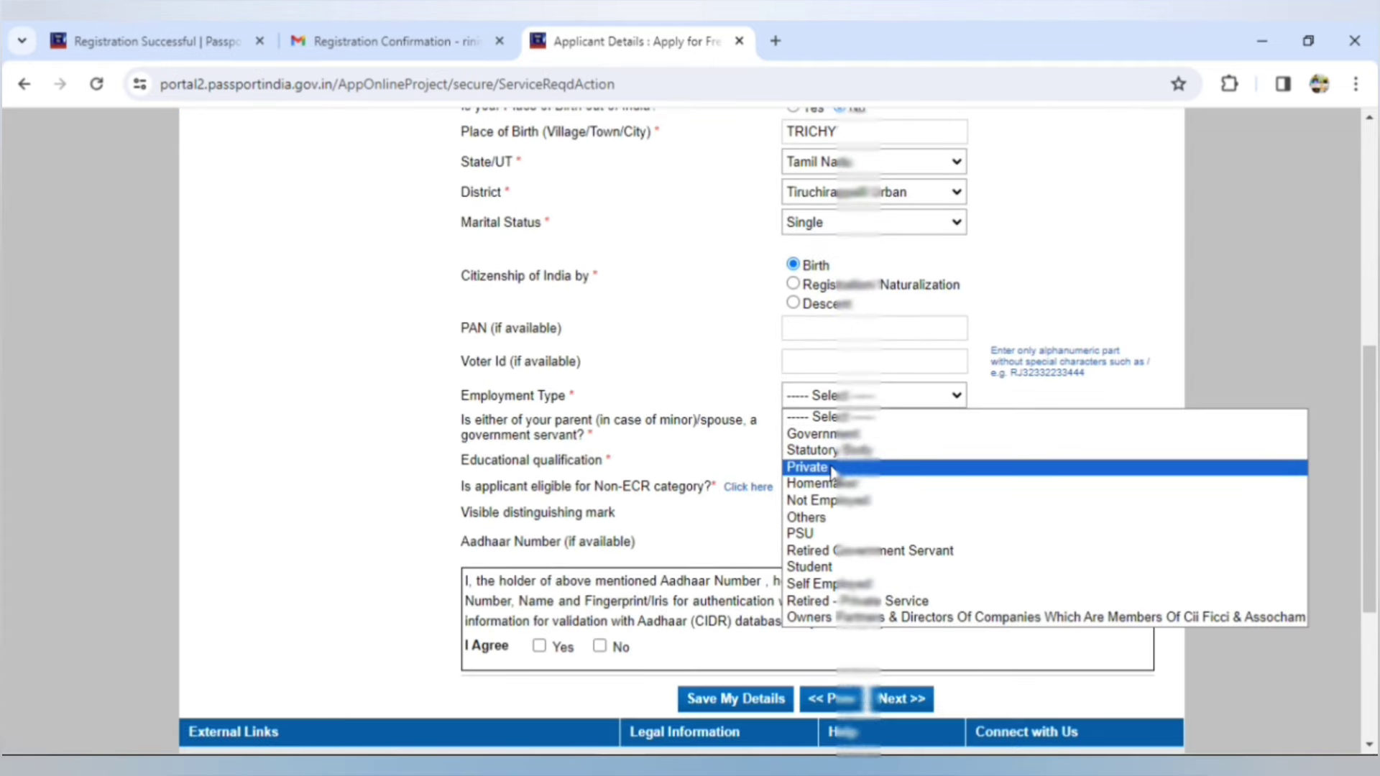
{"action": "left_click", "coordinate": [831, 468]}
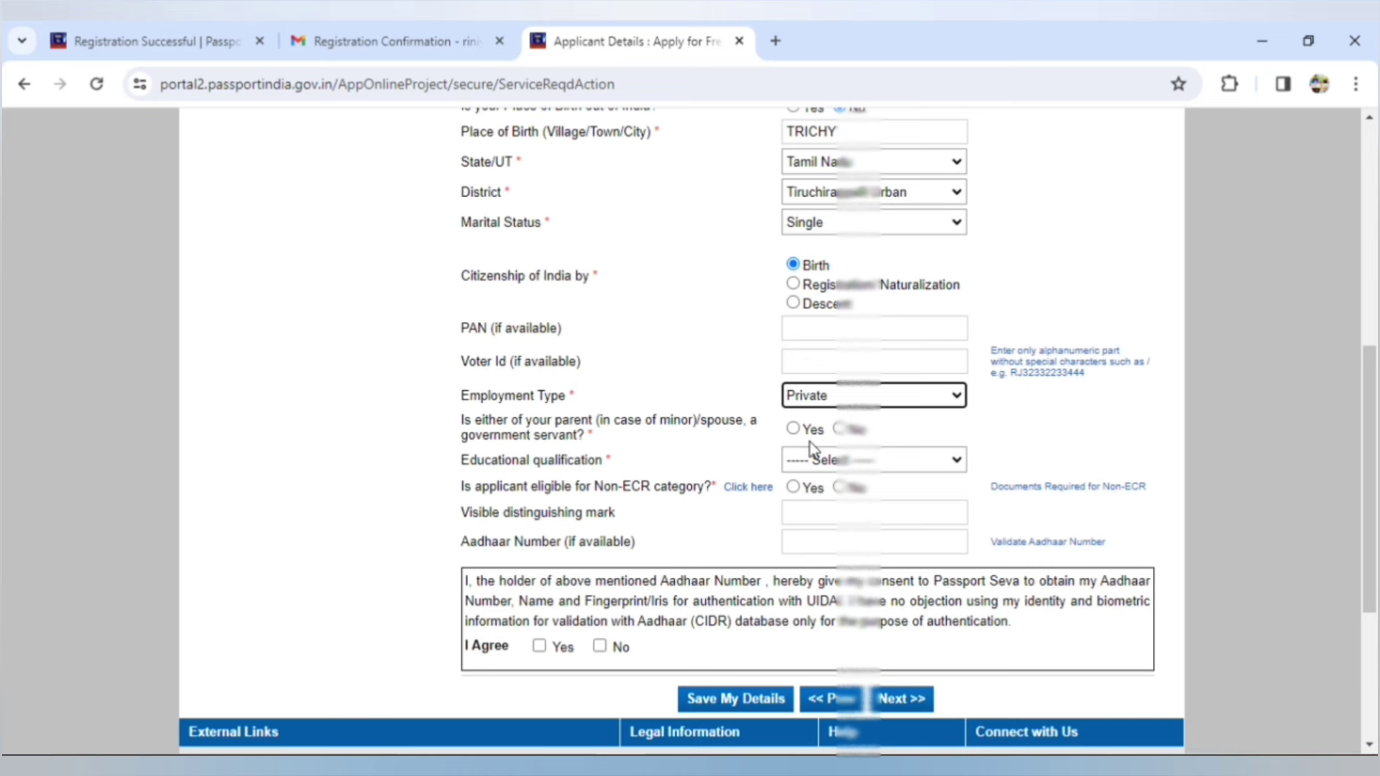
{"action": "left_click", "coordinate": [839, 429]}
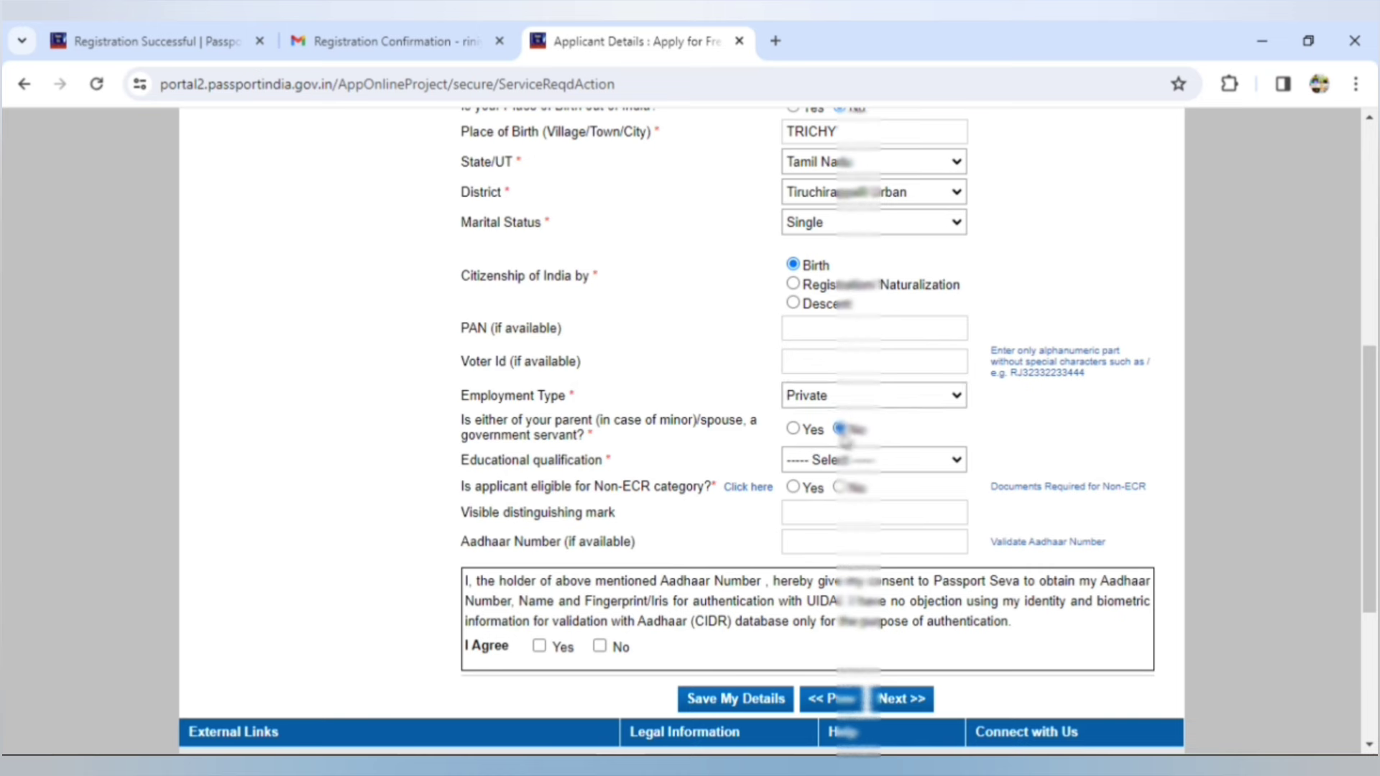
{"action": "left_click", "coordinate": [916, 463]}
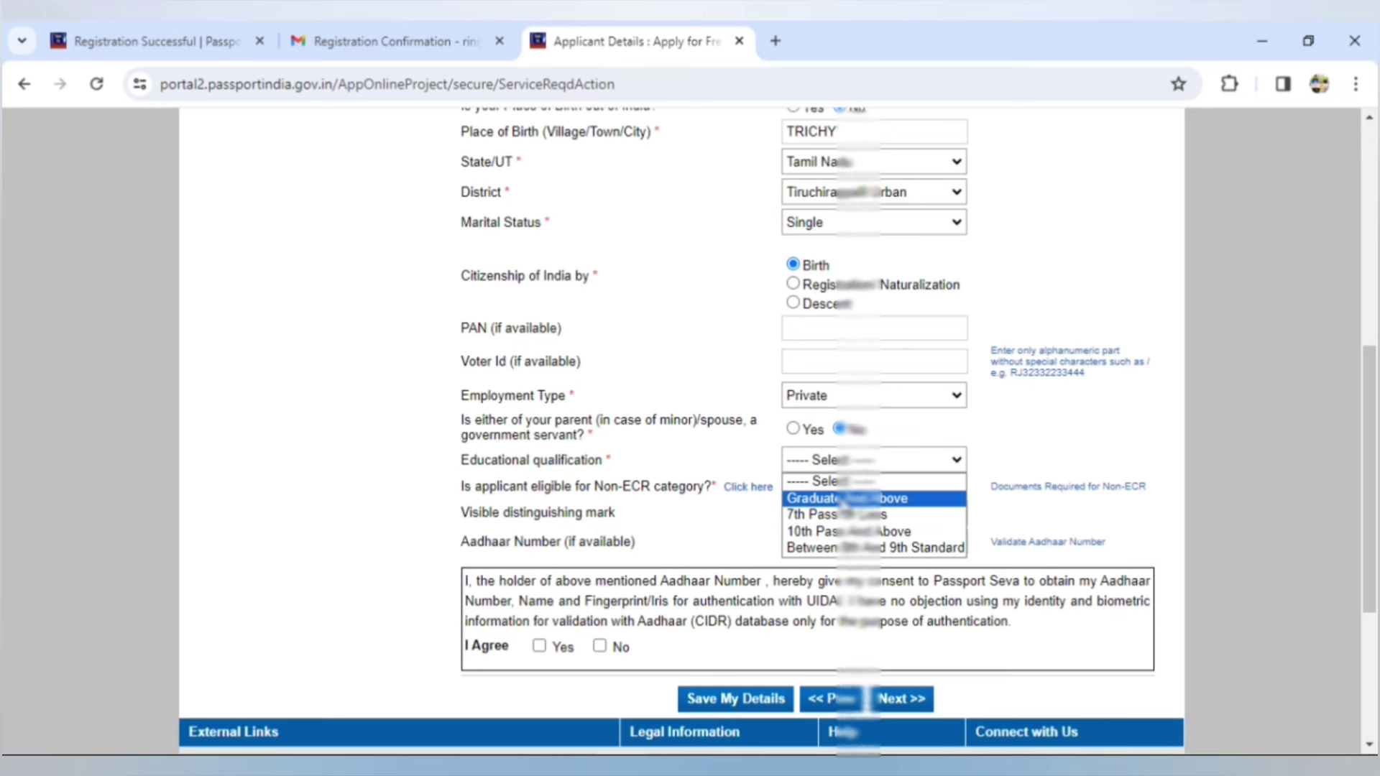
{"action": "left_click", "coordinate": [841, 498]}
{"action": "scroll", "coordinate": [1373, 491], "scroll_direction": "down", "scroll_amount": 2}
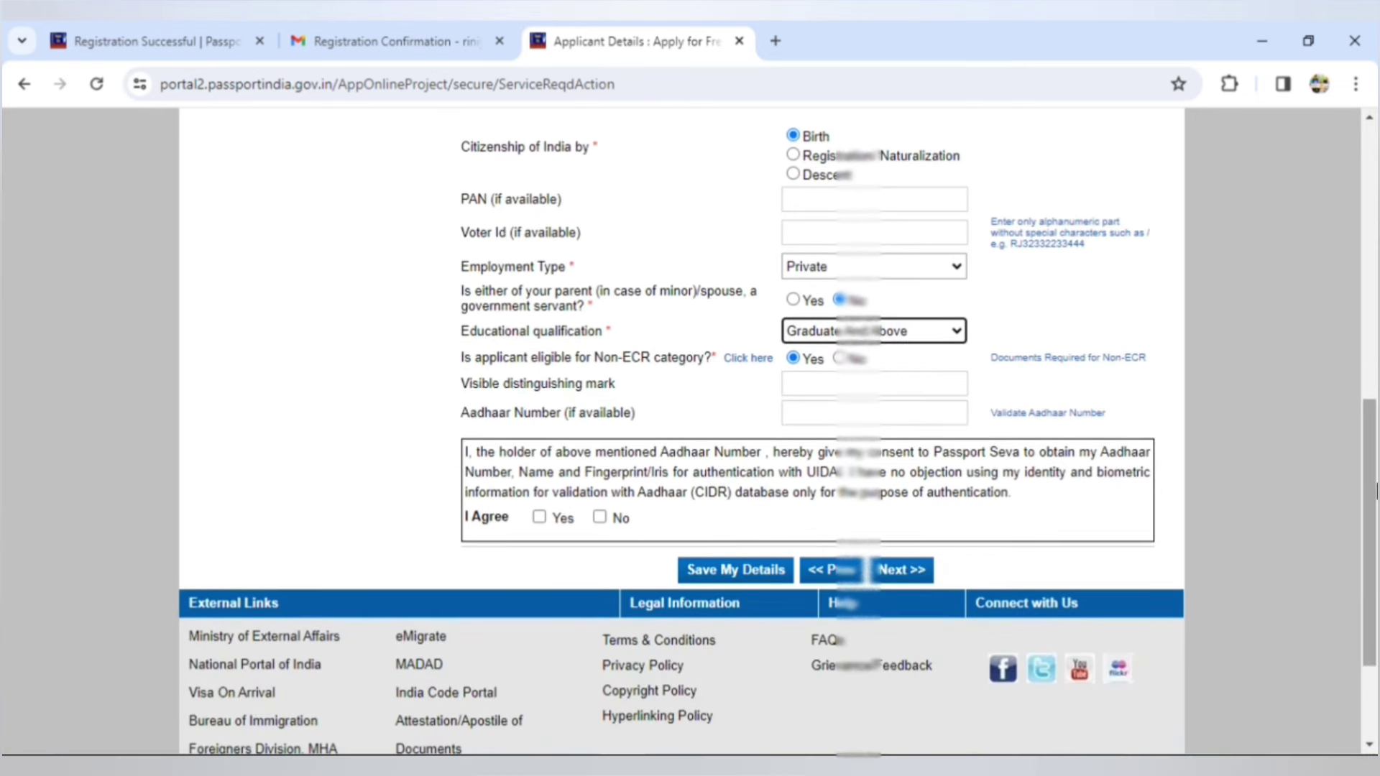
- Enter the distinguishing mark 'MOLE ON THE SHOLDER' and the Aadhaar number, then proceed
{"action": "left_click", "coordinate": [878, 387]}
{"action": "type", "text": "MOLE ON THE"}
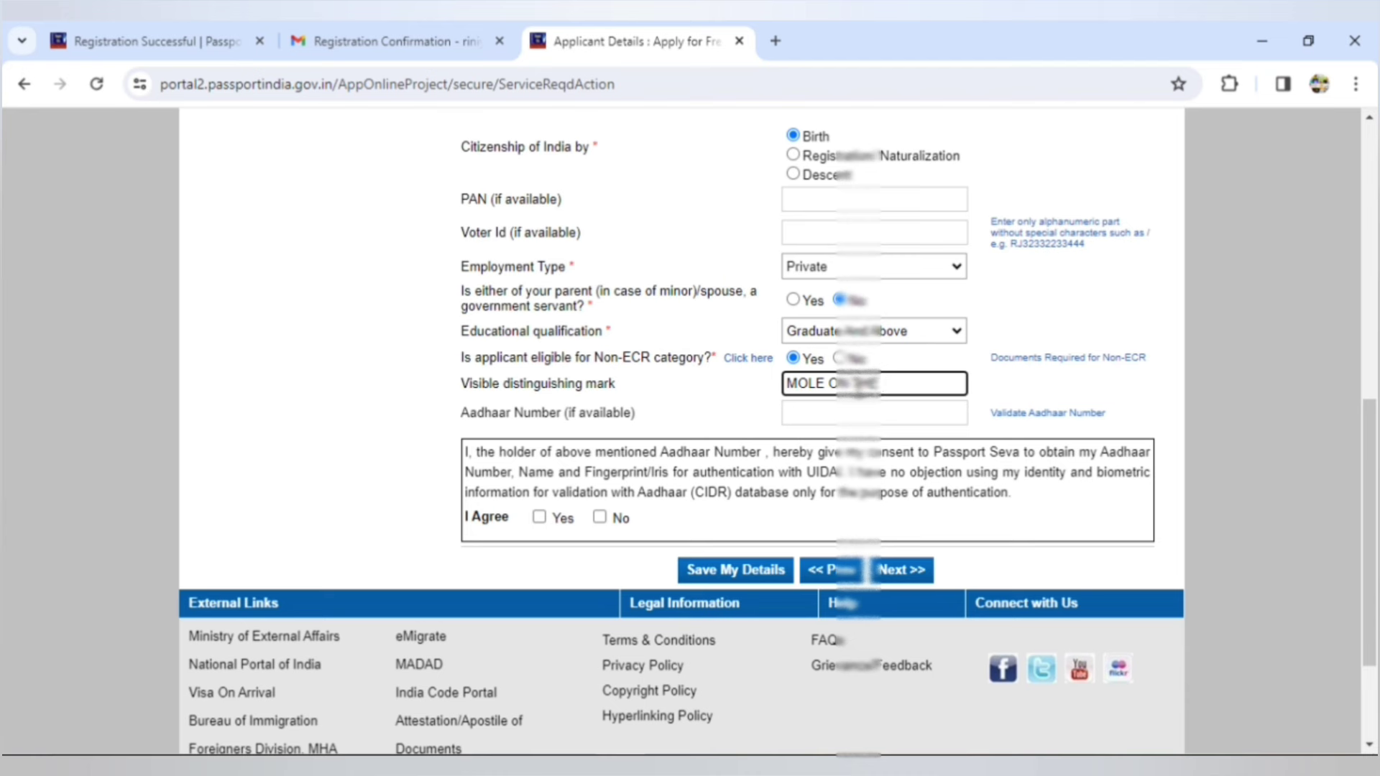
{"action": "type", "text": " SHOLDER"}
{"action": "left_click", "coordinate": [874, 415]}
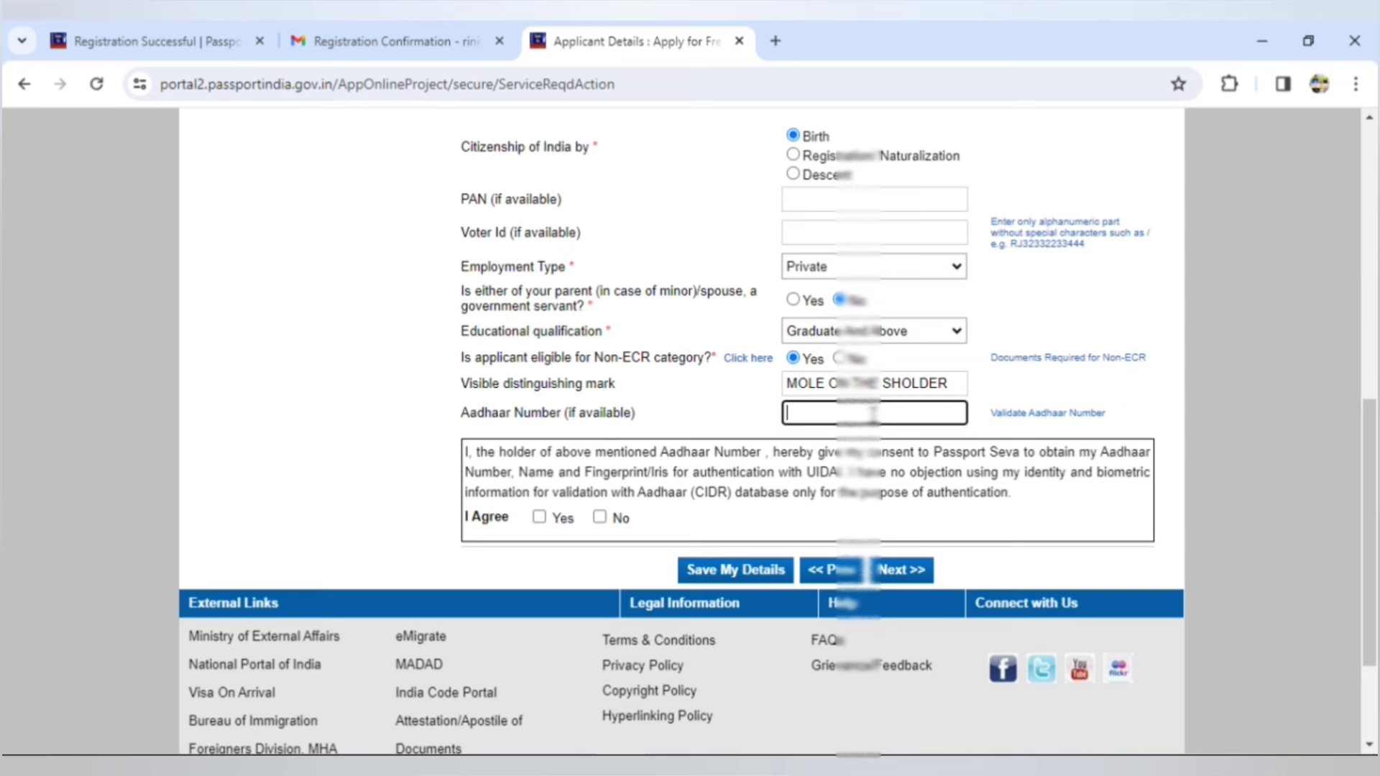
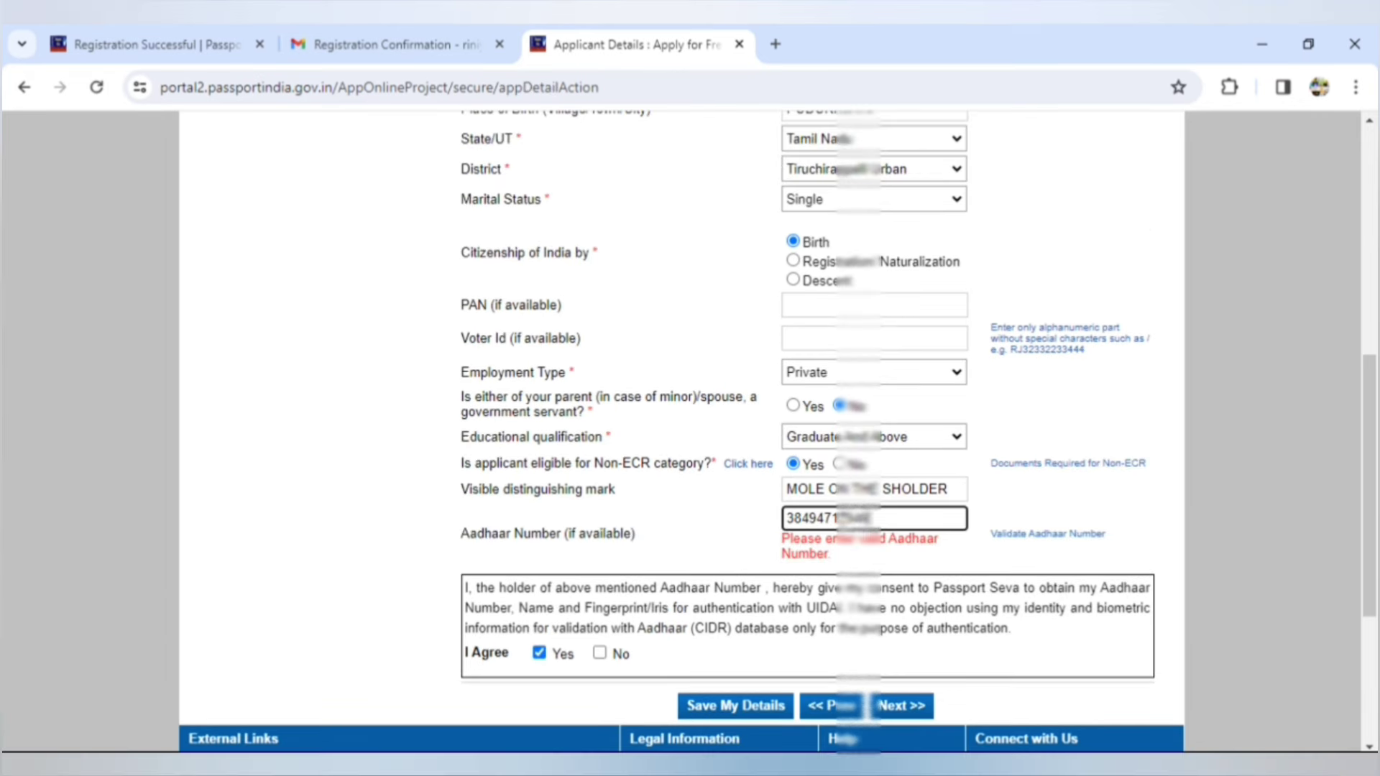
{"action": "left_click", "coordinate": [886, 707]}
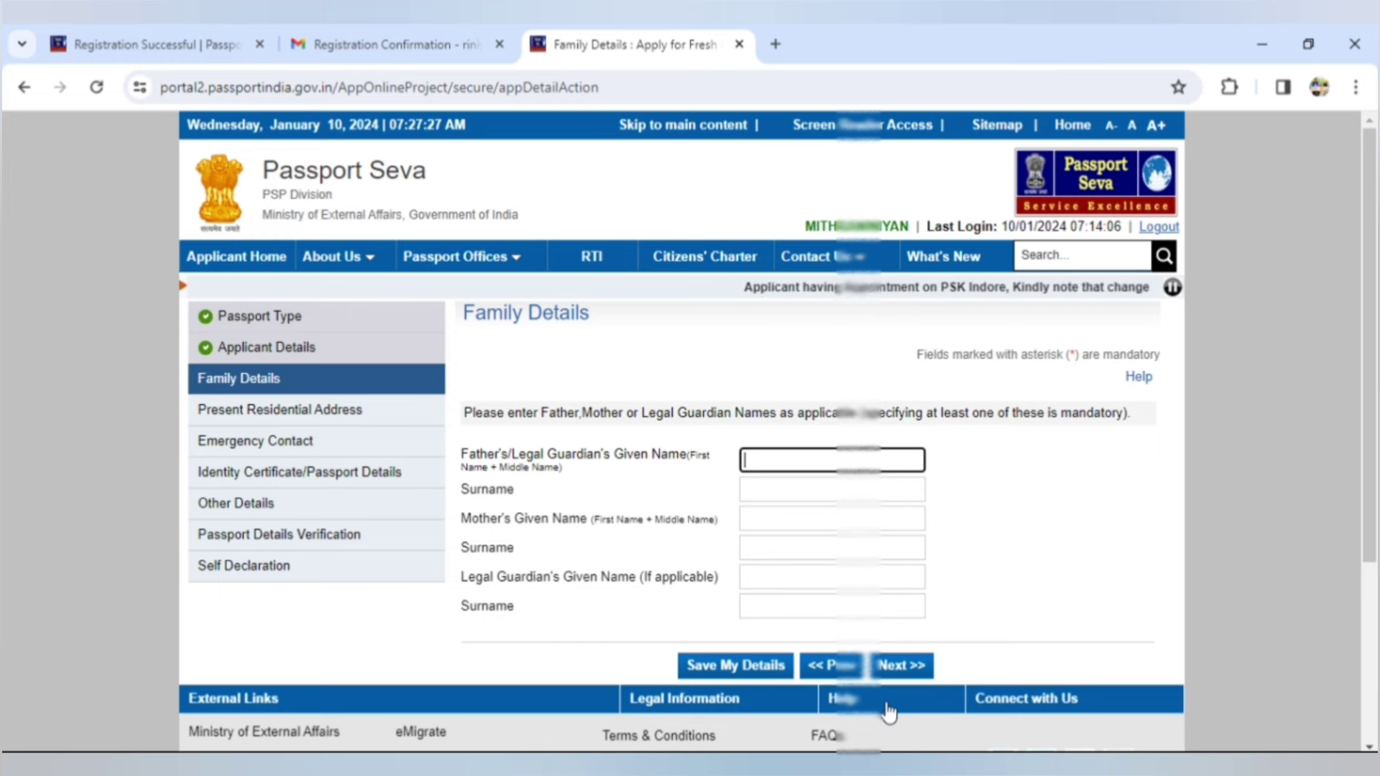
- Enter first versions of the father's and mother's given names, then clear both fields
{"action": "scroll", "coordinate": [1055, 597], "scroll_direction": "down", "scroll_amount": 2}
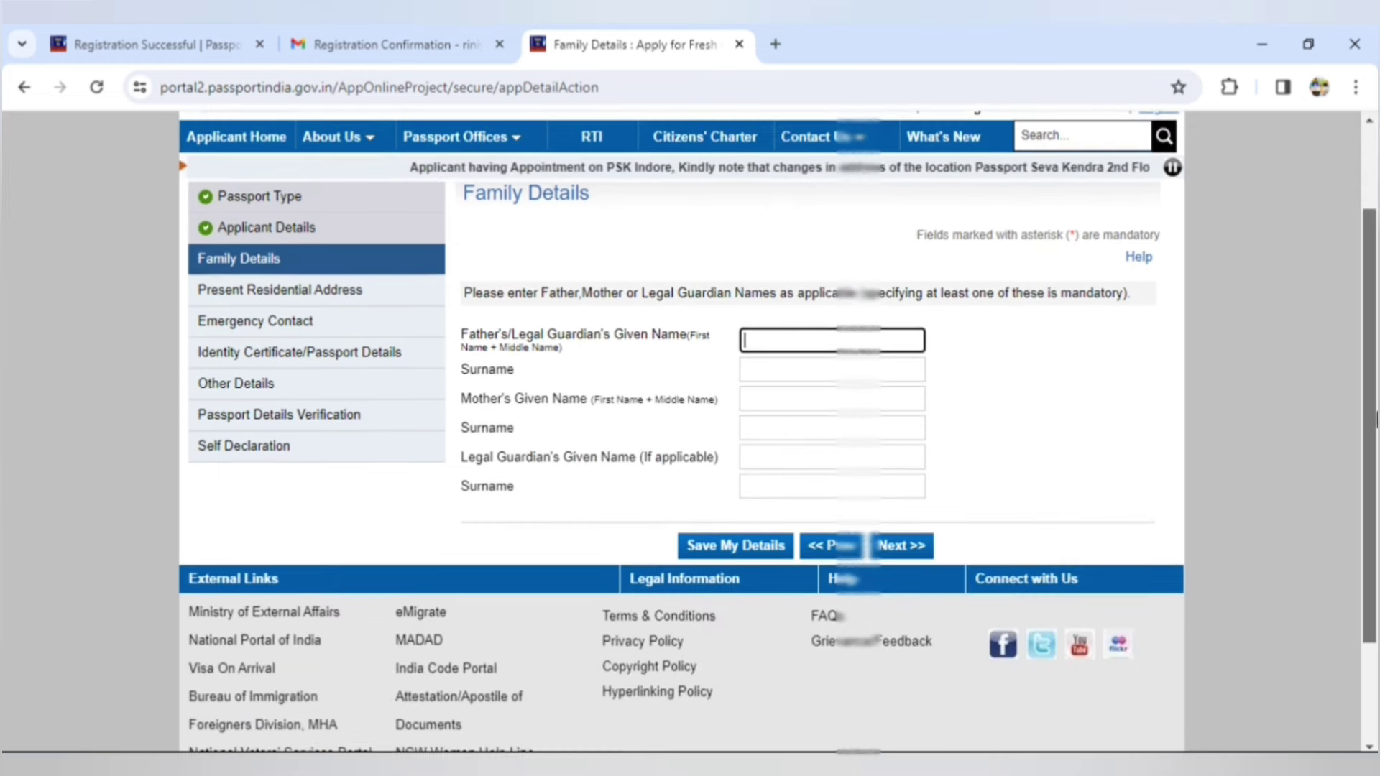
{"action": "type", "text": "RADHA"}
{"action": "type", "text": "KRISHNAN"}
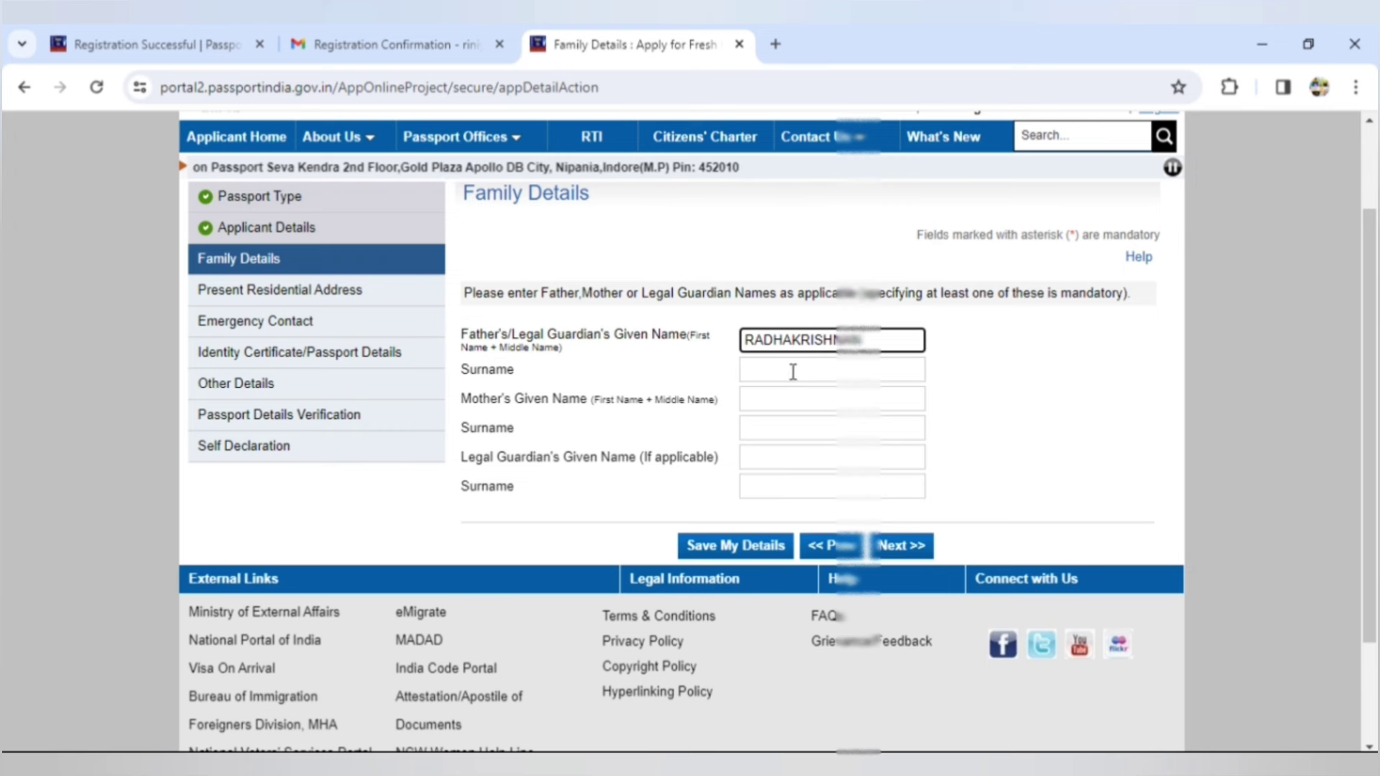
{"action": "left_click", "coordinate": [789, 400]}
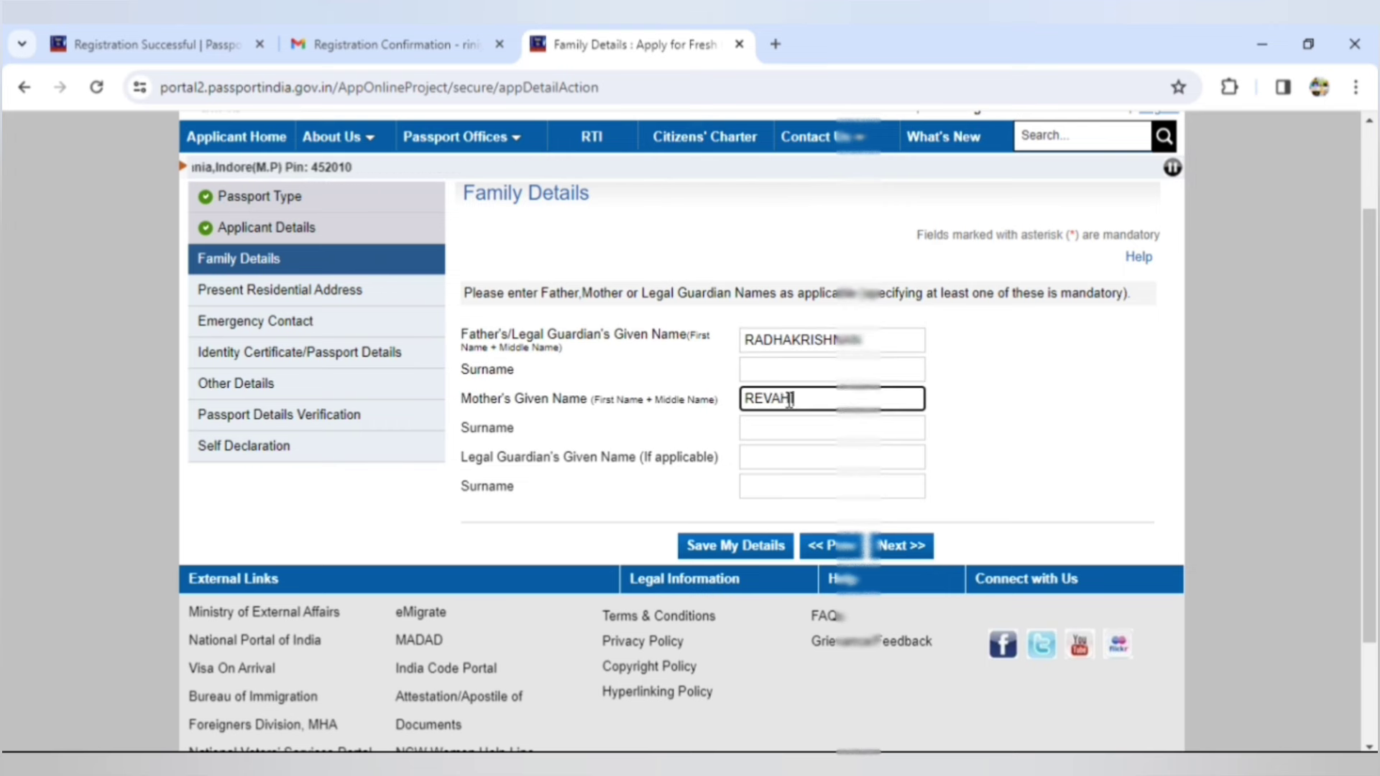
{"action": "double_click", "coordinate": [867, 341]}
{"action": "key", "text": "BackSpace"}
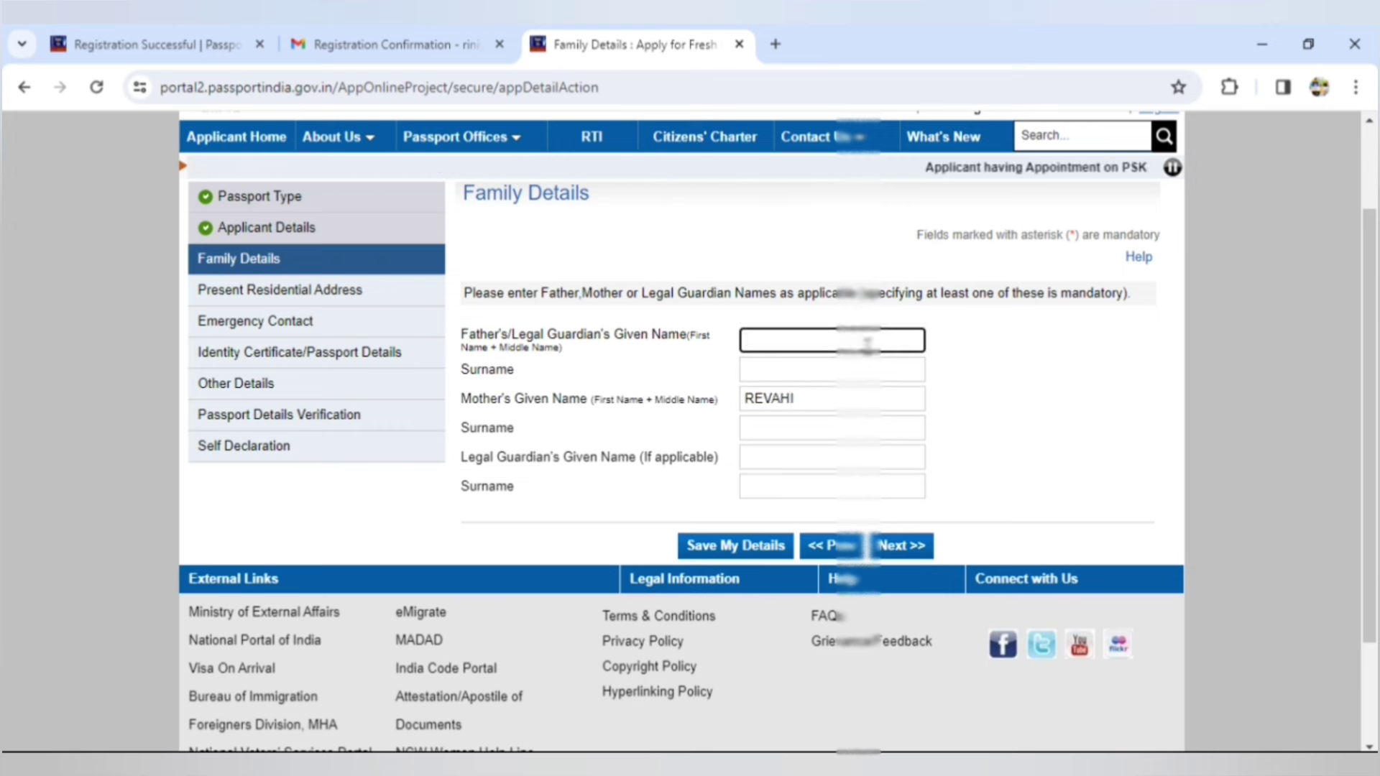
{"action": "double_click", "coordinate": [824, 400]}
{"action": "key", "text": "BackSpace"}
- Re-enter the correct father's and mother's given names, leave the father's surname blank, and continue
{"action": "left_click", "coordinate": [795, 338]}
{"action": "type", "text": "INIYAN"}
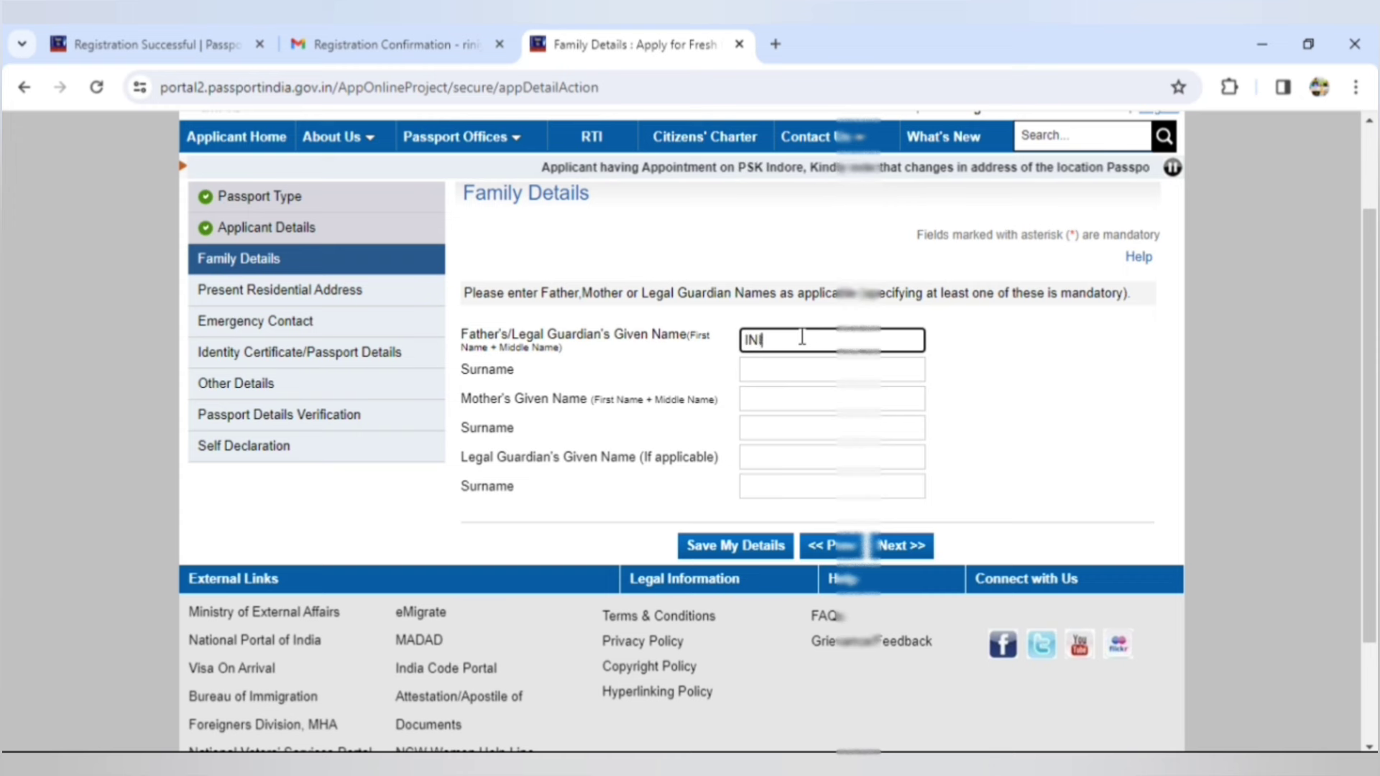
{"action": "left_click", "coordinate": [778, 398]}
{"action": "type", "text": "SUBARANI"}
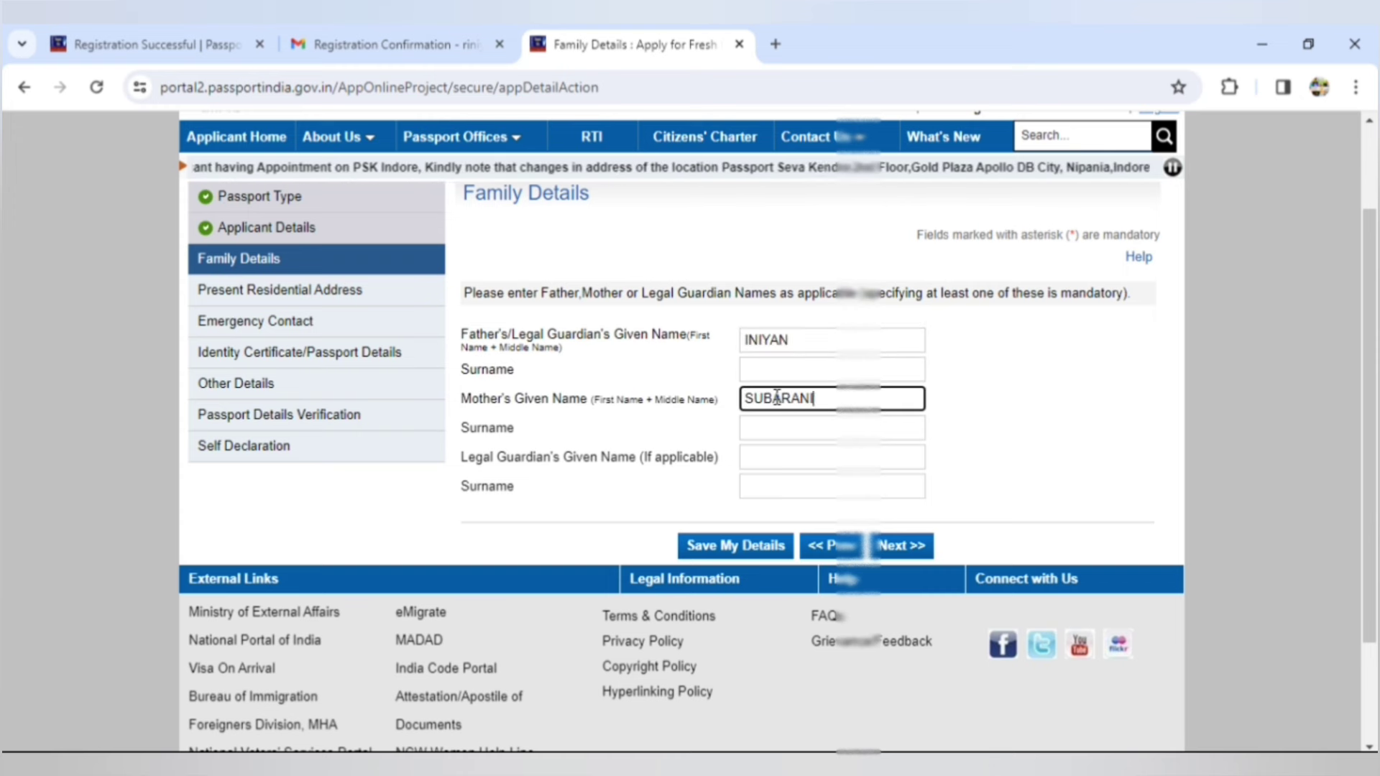
{"action": "left_click", "coordinate": [828, 371]}
{"action": "type", "text": "RADHAKRISHNAN"}
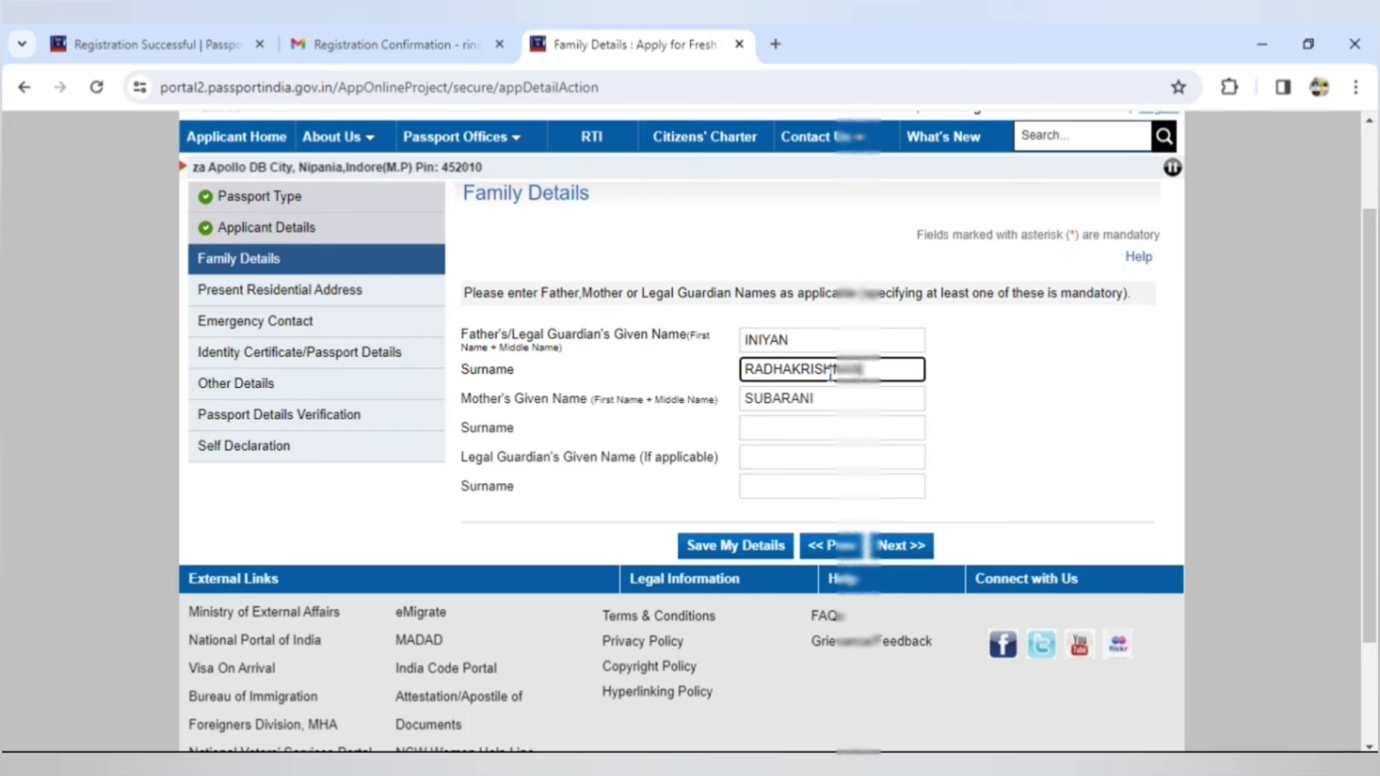
{"action": "key", "text": "BackSpace"}
{"action": "key", "text": "BackSpace"}
{"action": "key", "text": "BackSpace"}
{"action": "key", "text": "BackSpace"}
{"action": "key", "text": "BackSpace"}
{"action": "key", "text": "BackSpace"}
{"action": "key", "text": "BackSpace"}
{"action": "key", "text": "BackSpace"}
{"action": "key", "text": "BackSpace"}
{"action": "key", "text": "BackSpace"}
{"action": "key", "text": "BackSpace"}
{"action": "key", "text": "BackSpace"}
{"action": "key", "text": "BackSpace"}
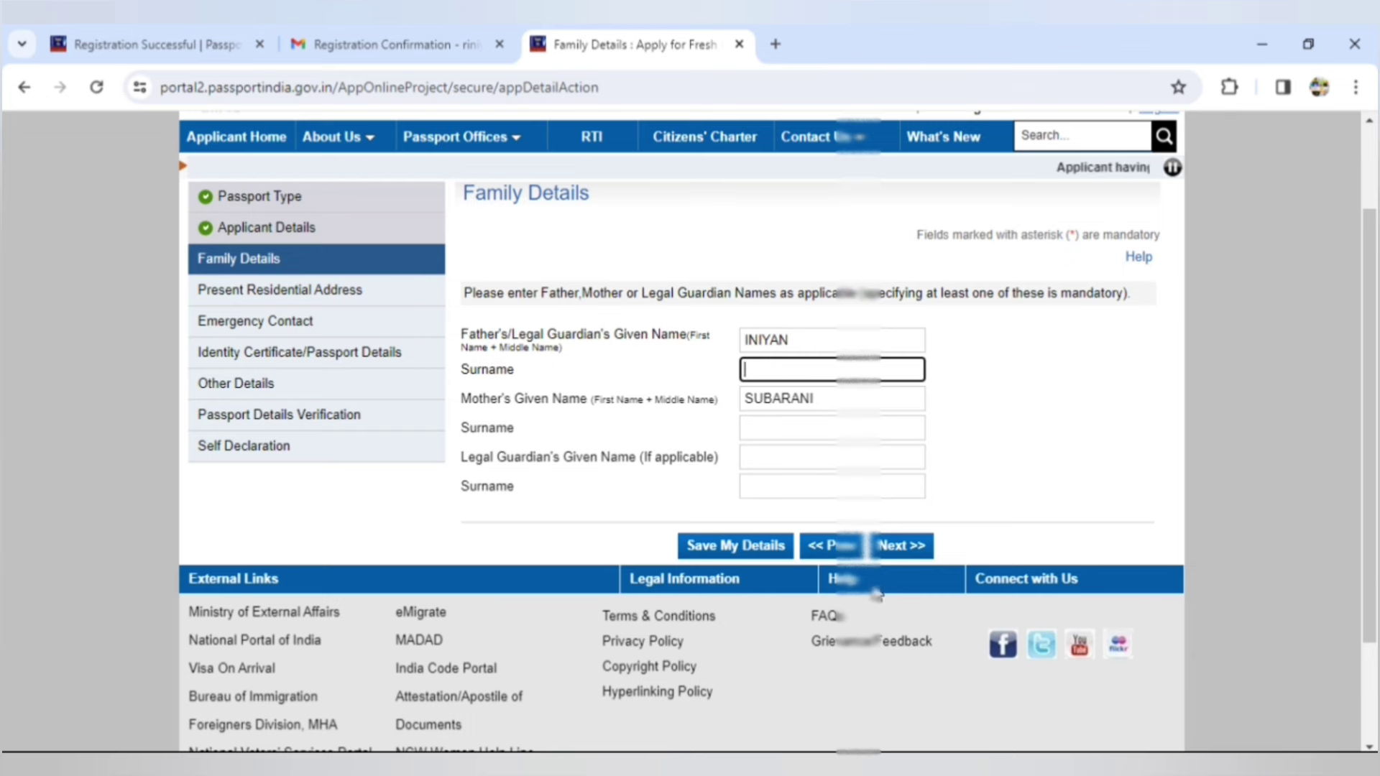
{"action": "left_click", "coordinate": [899, 546]}
- Enter the village/town/city and set the police station to K.K.NAGAR
{"action": "scroll", "coordinate": [1374, 436], "scroll_direction": "down", "scroll_amount": 1}
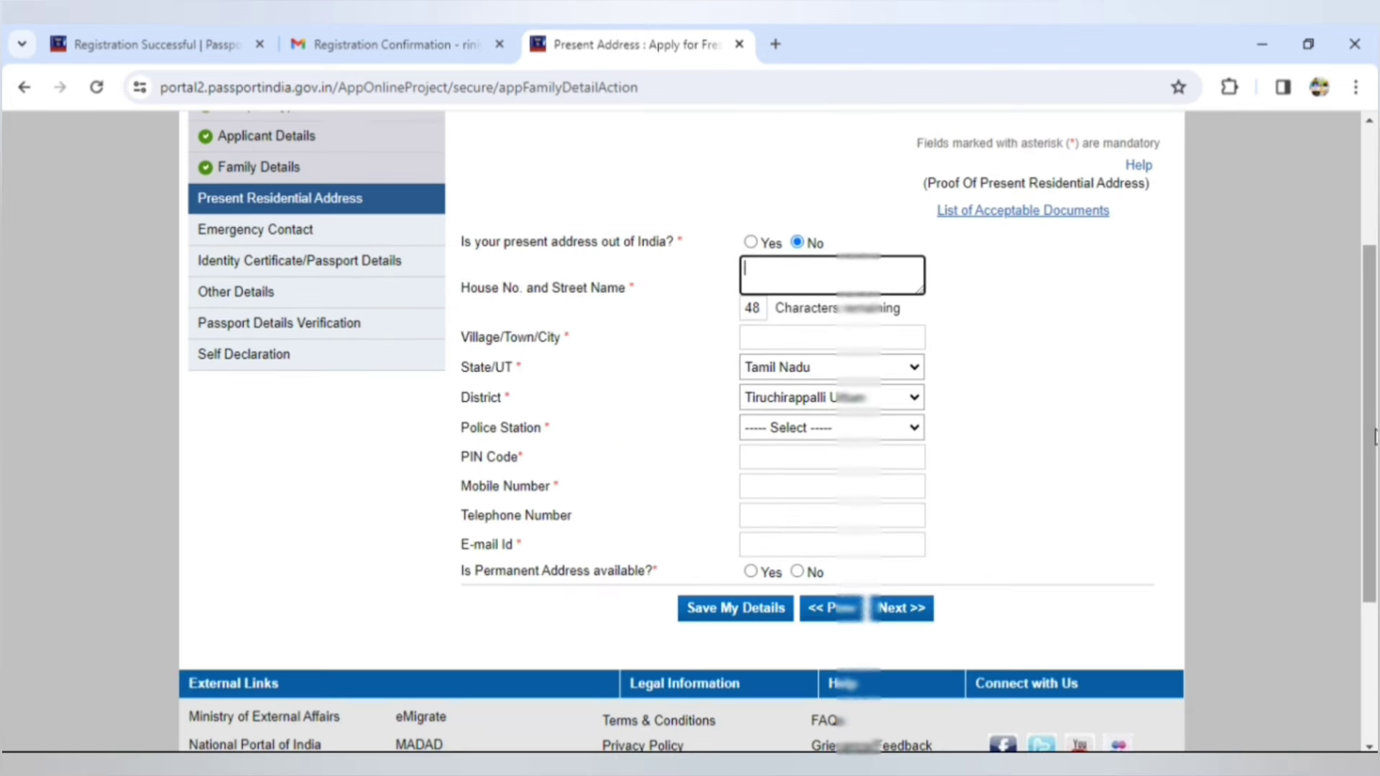
{"action": "scroll", "coordinate": [1375, 436], "scroll_direction": "down", "scroll_amount": 1}
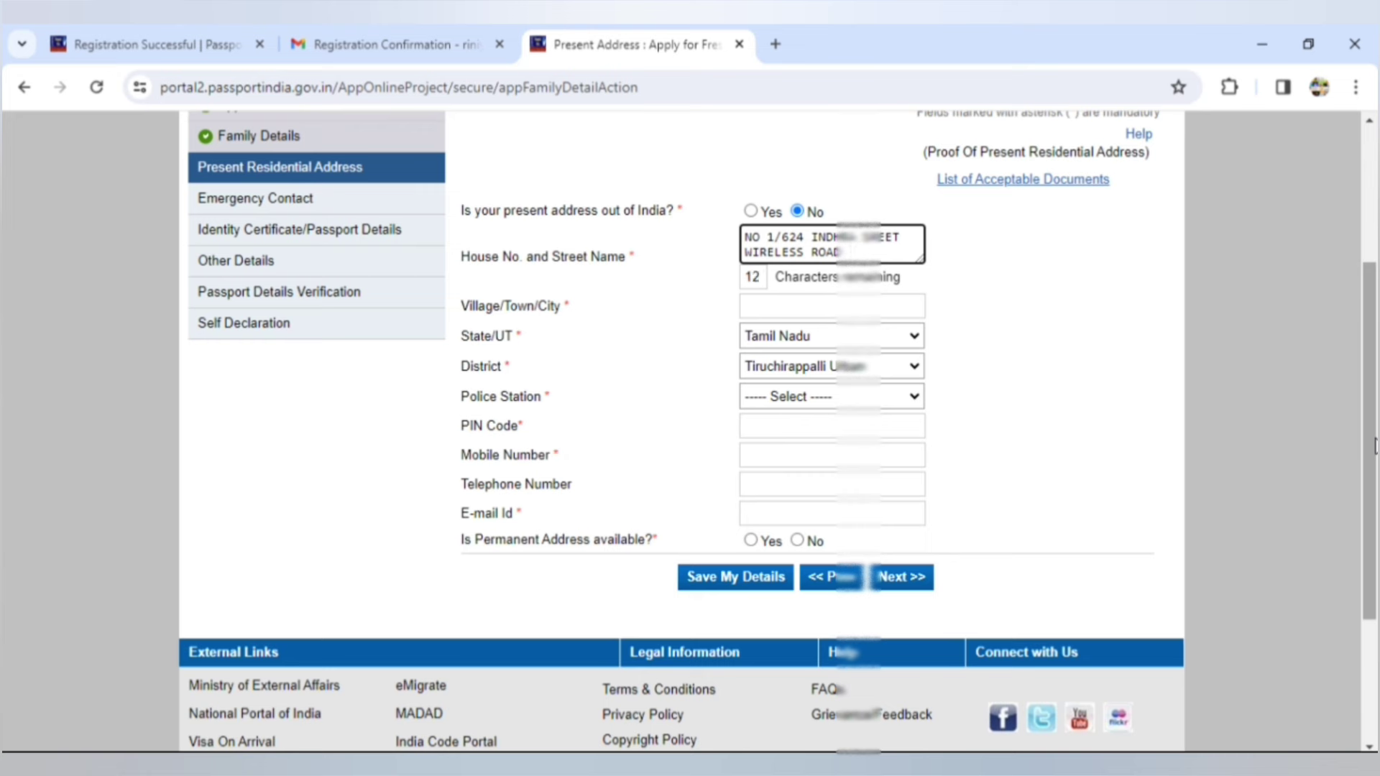
{"action": "left_click", "coordinate": [798, 302]}
{"action": "type", "text": "TH"}
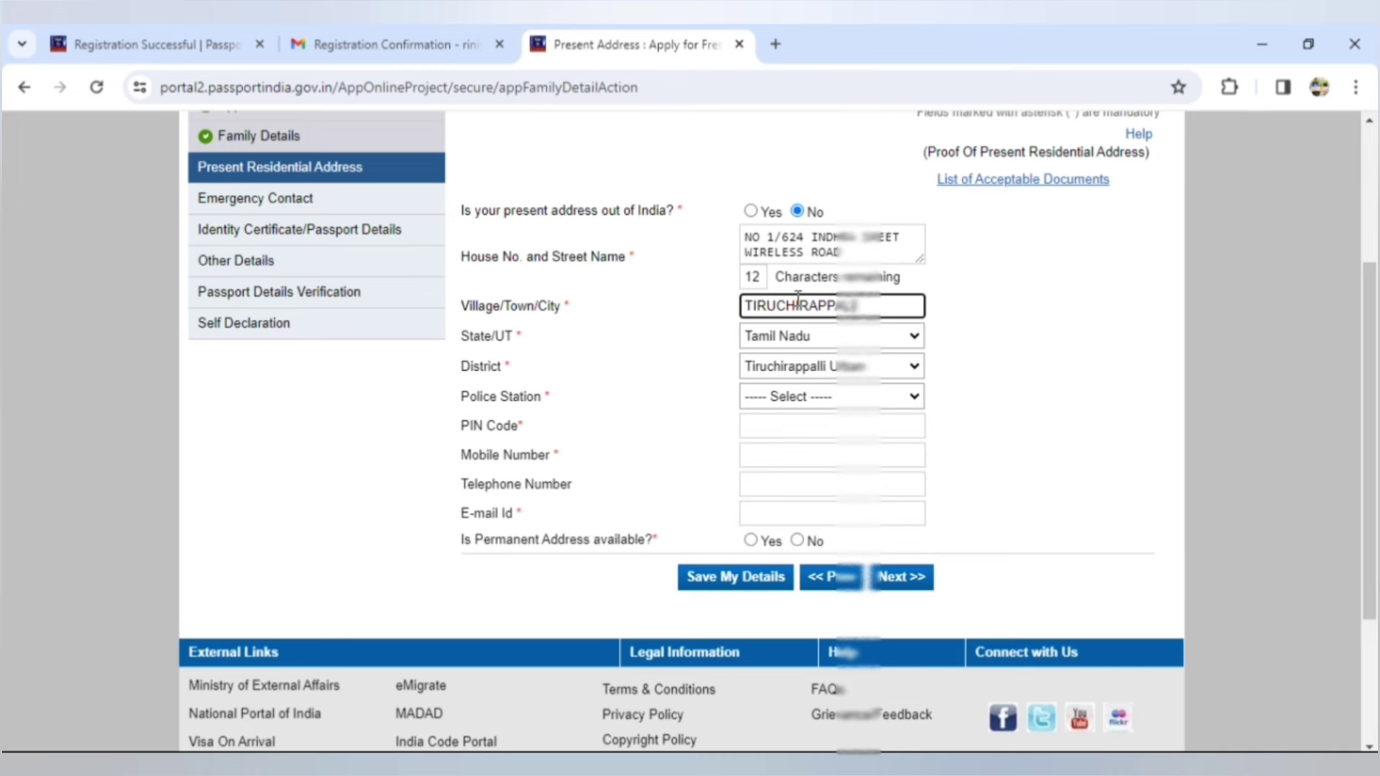
{"action": "left_click", "coordinate": [855, 396]}
{"action": "left_click", "coordinate": [795, 431]}
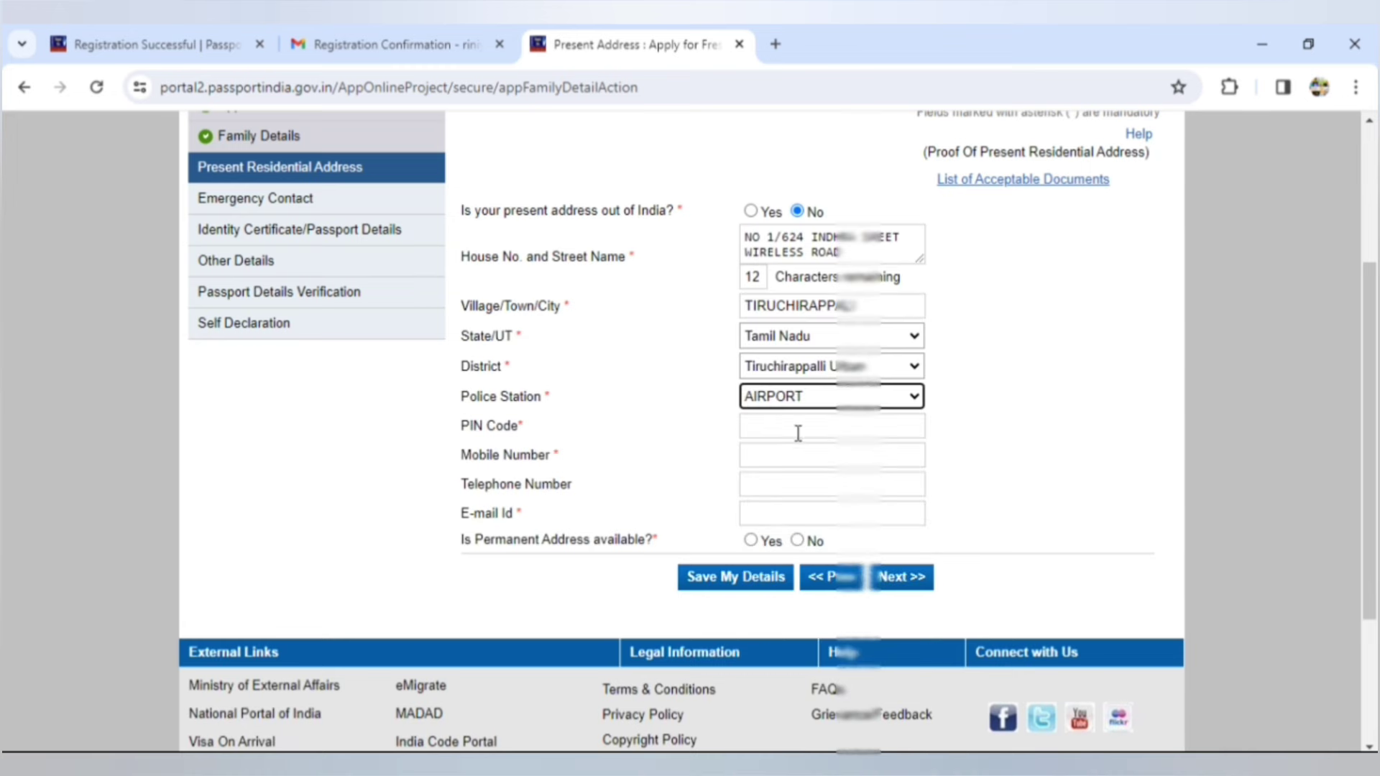
{"action": "scroll", "coordinate": [1125, 218], "scroll_direction": "down", "scroll_amount": 2}
{"action": "left_click", "coordinate": [863, 225]}
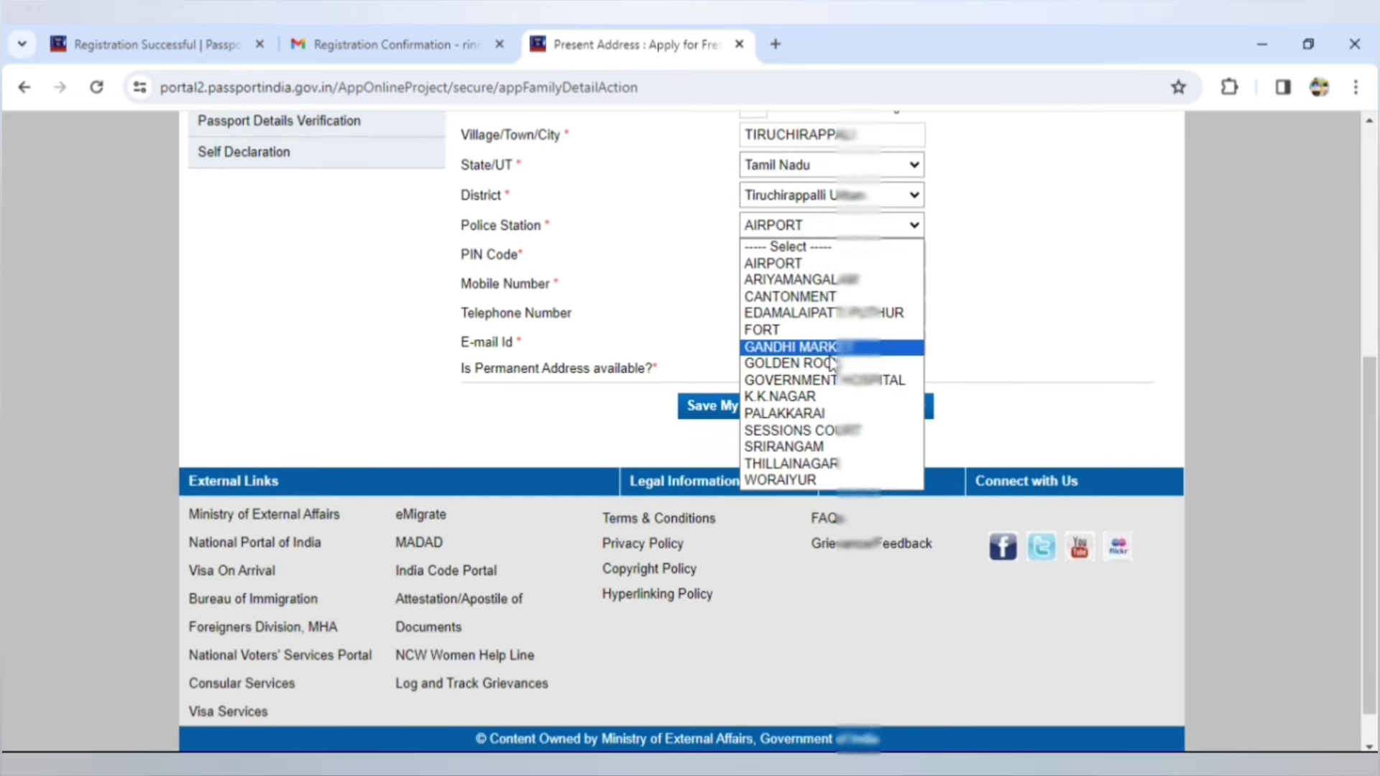
{"action": "left_click", "coordinate": [784, 398]}
- Fill in the PIN code and contact fields, mark a permanent address available, save and acknowledge the office warning
{"action": "left_click", "coordinate": [761, 259]}
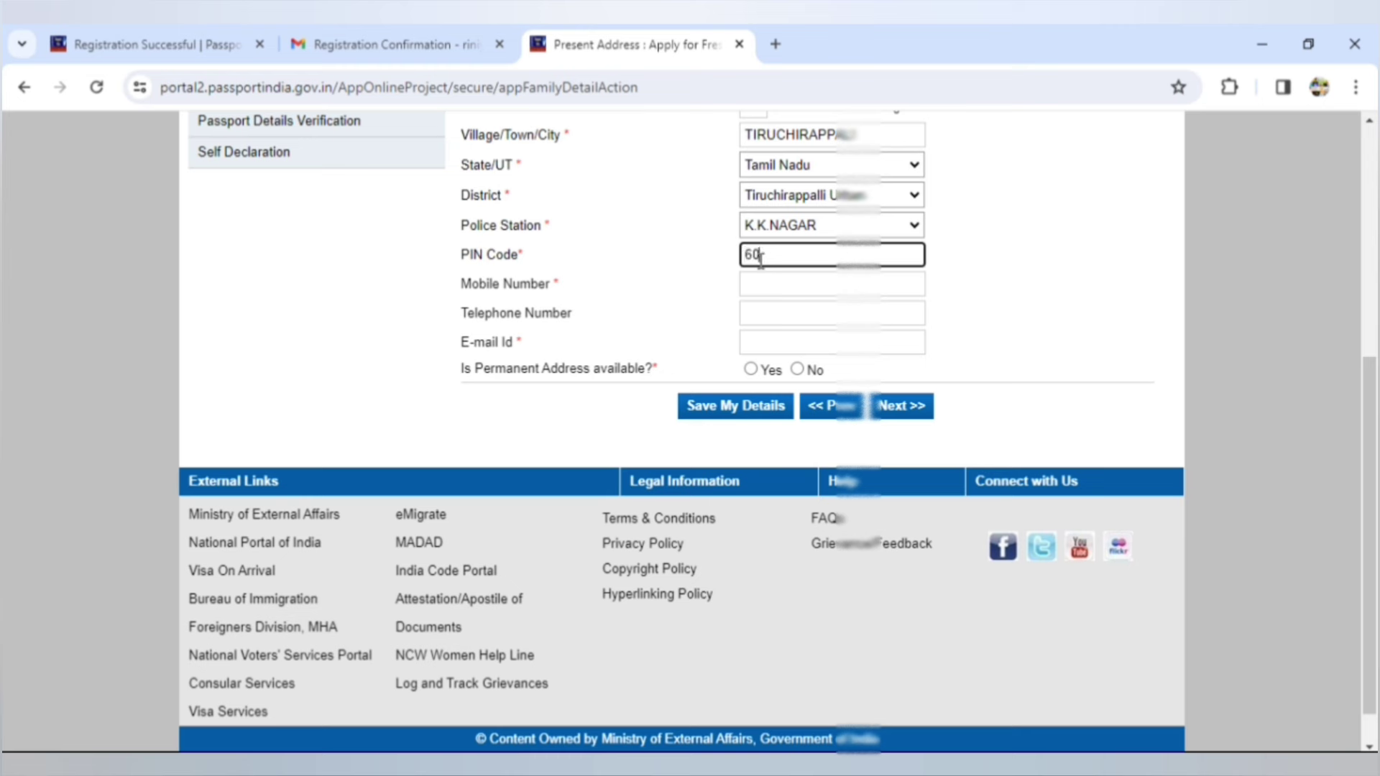
{"action": "type", "text": "620021"}
{"action": "left_click", "coordinate": [763, 275]}
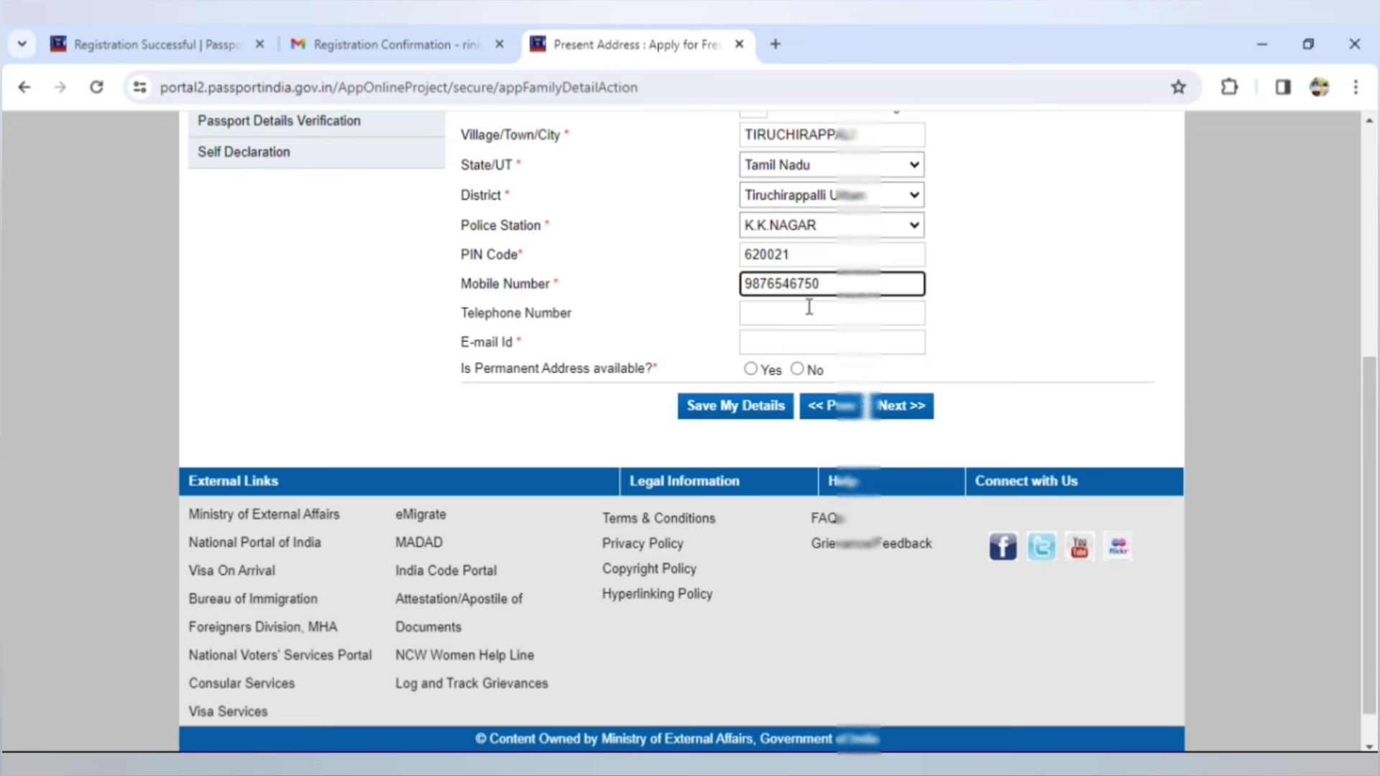
{"action": "left_click", "coordinate": [766, 342]}
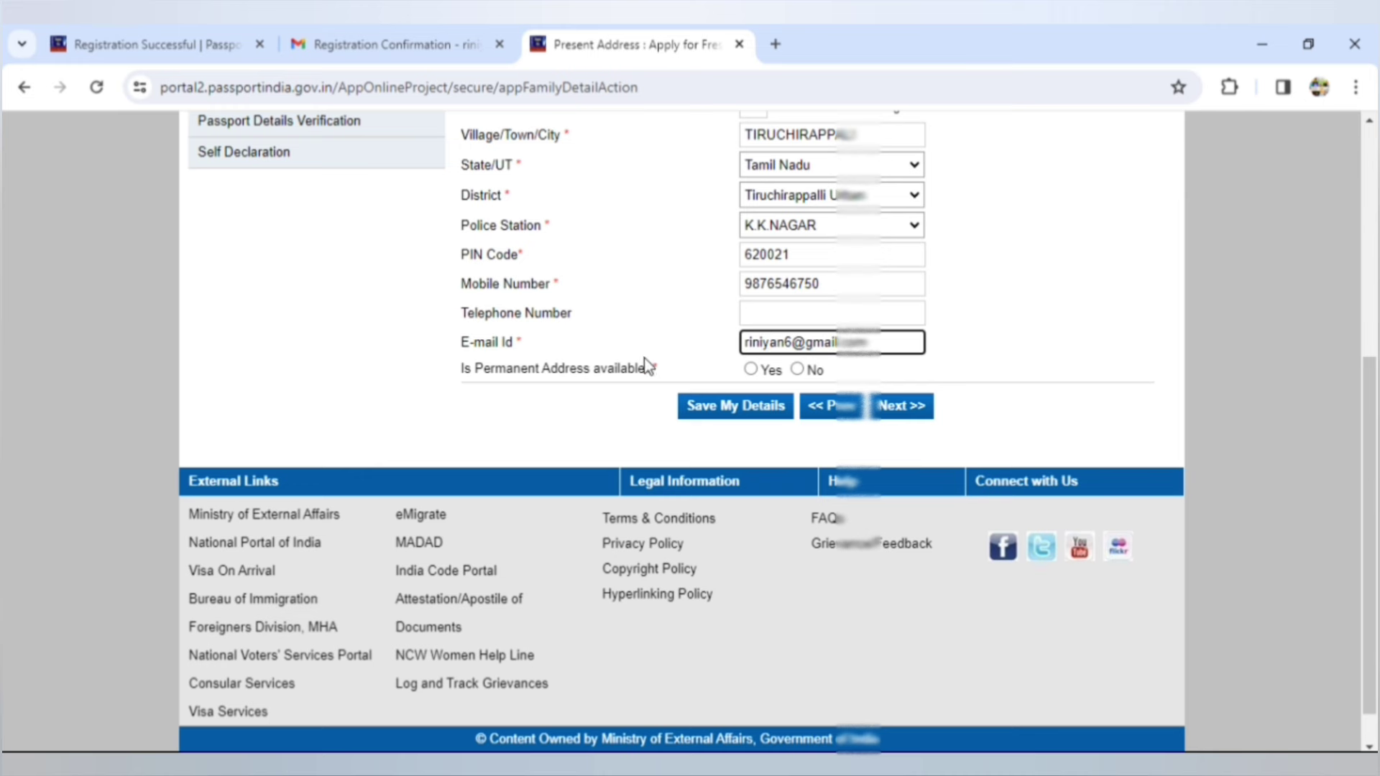
{"action": "left_click", "coordinate": [753, 369]}
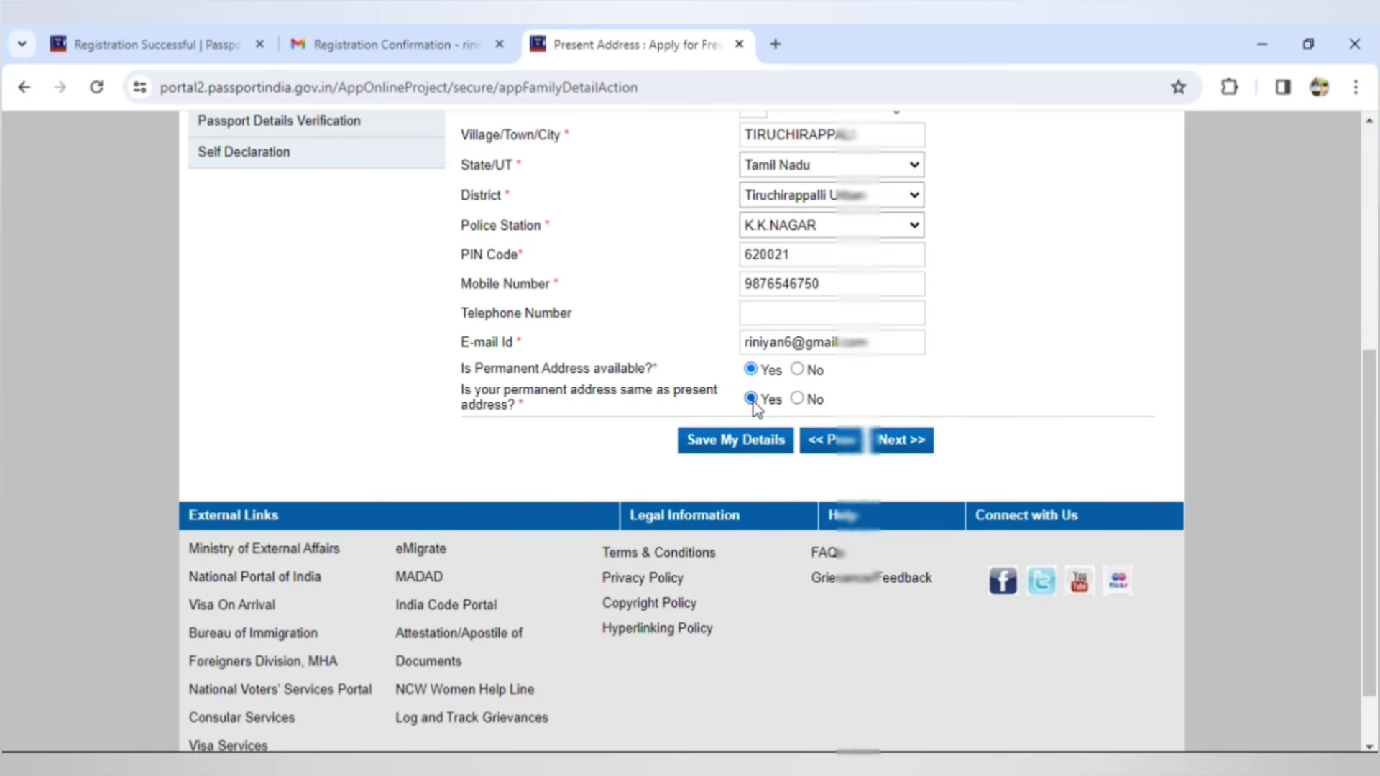
{"action": "left_click", "coordinate": [900, 440]}
{"action": "left_click", "coordinate": [870, 212]}
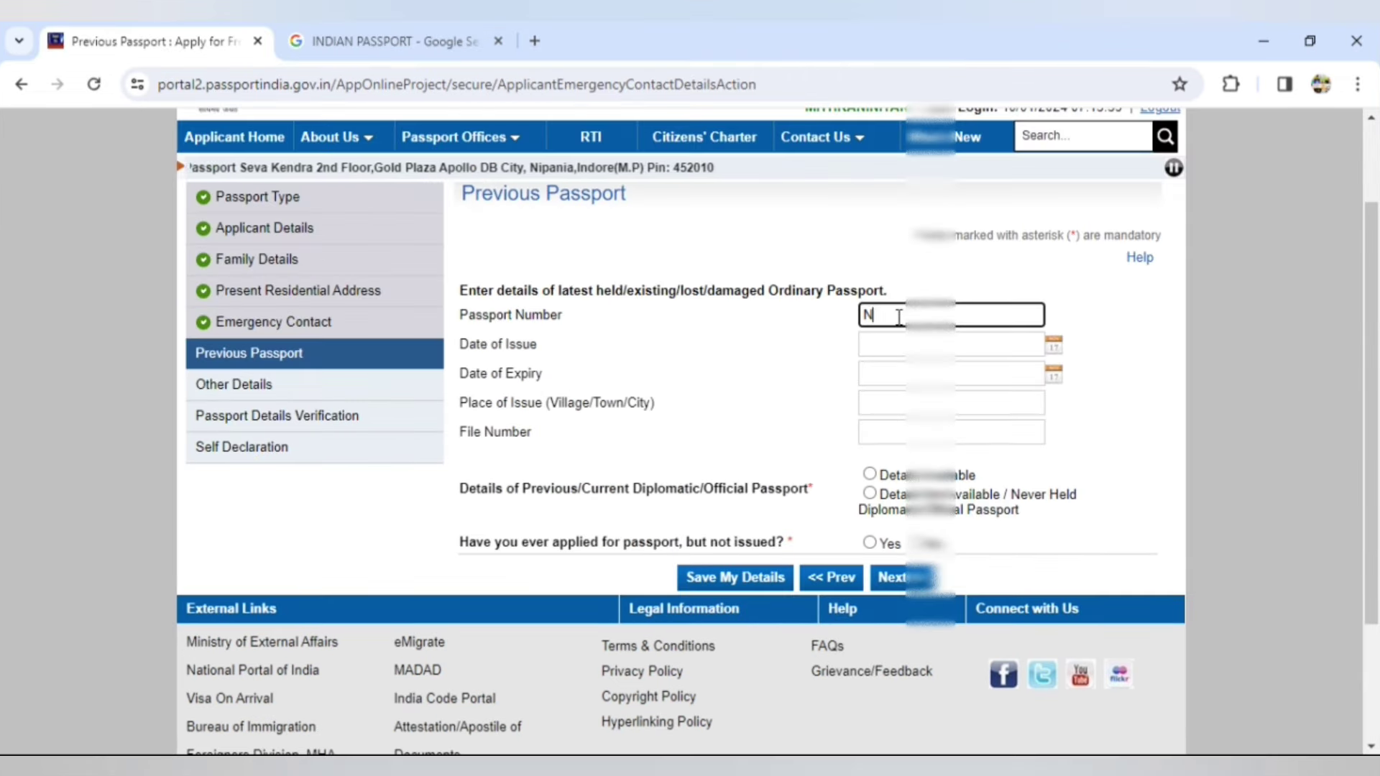
- Enter the previous passport's number, issue date 12 February 2014 and expiry date 11 February
{"action": "type", "text": "98567"}
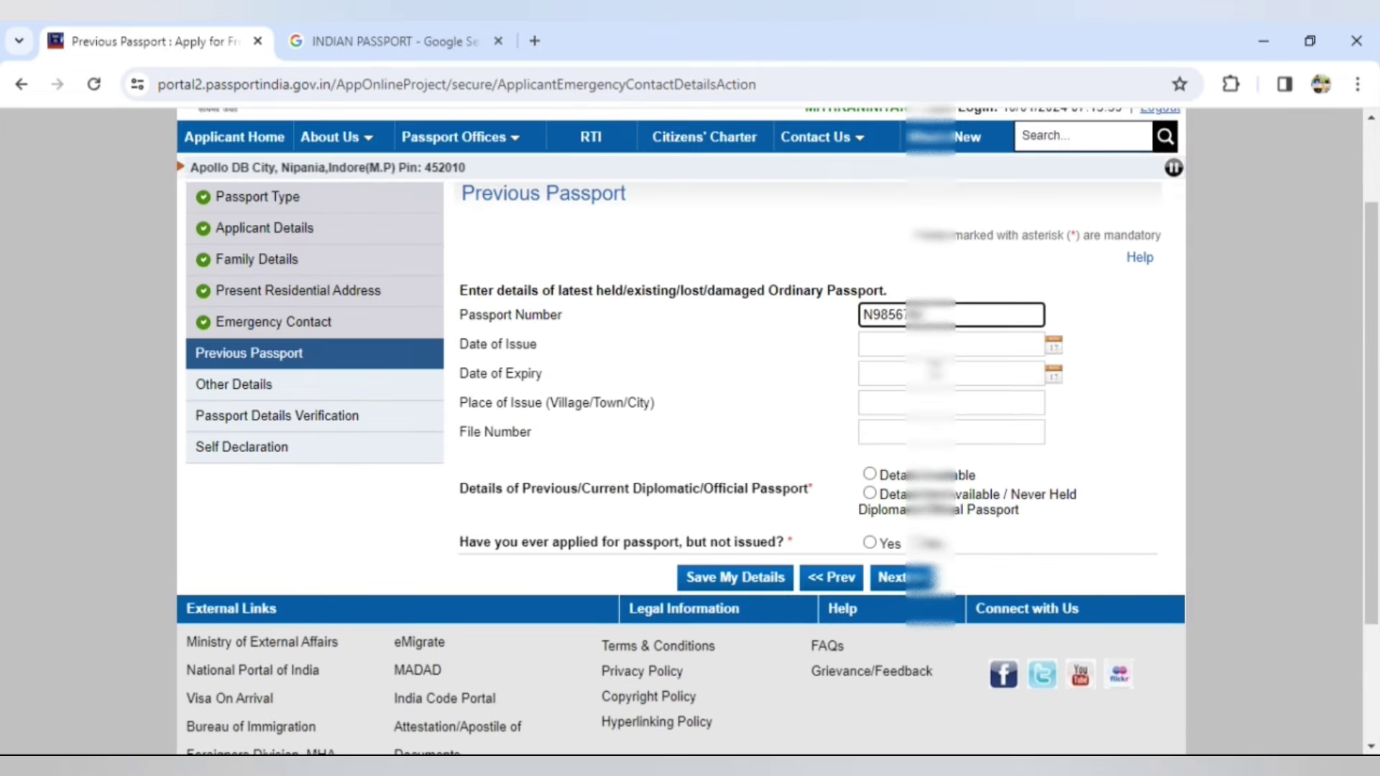
{"action": "left_click", "coordinate": [893, 346]}
{"action": "left_click", "coordinate": [1054, 347]}
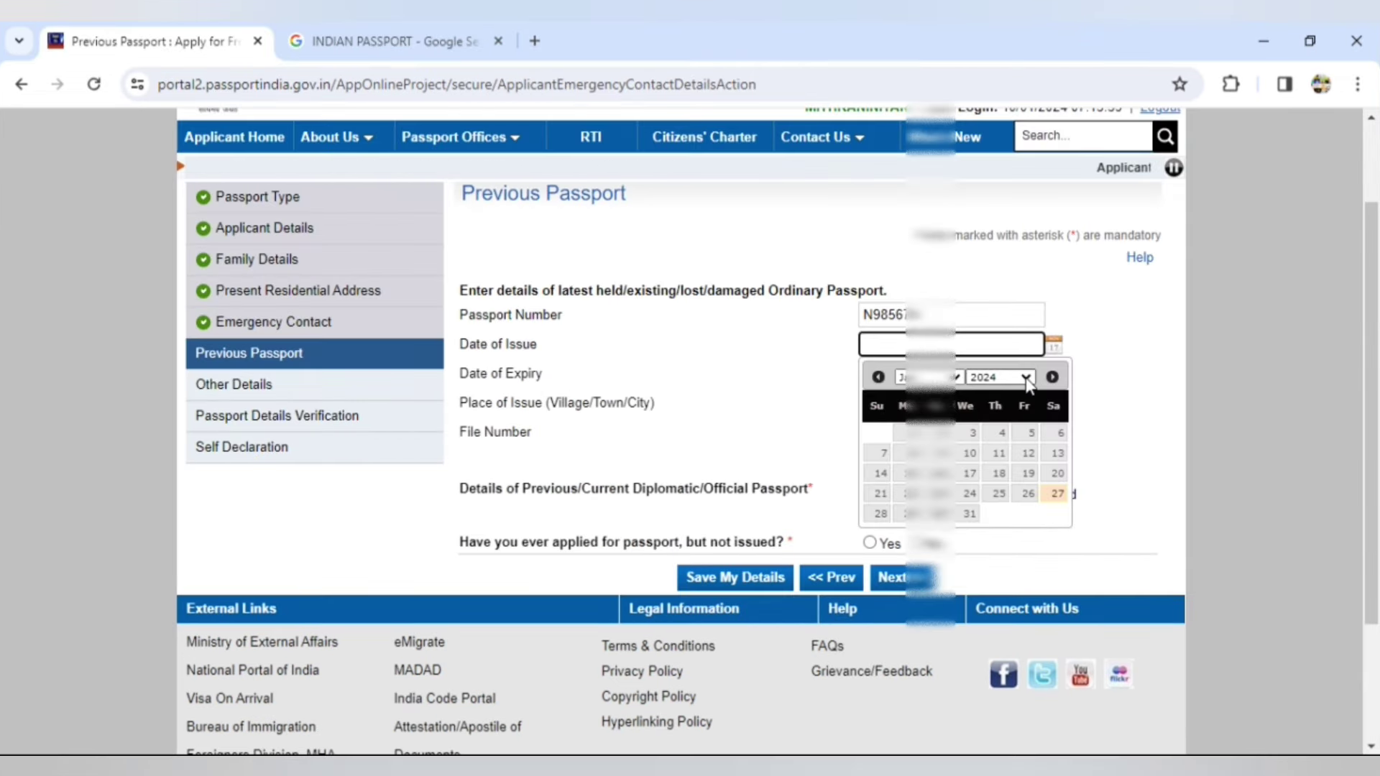
{"action": "left_click", "coordinate": [1028, 378]}
{"action": "left_click", "coordinate": [992, 514]}
{"action": "left_click", "coordinate": [927, 377]}
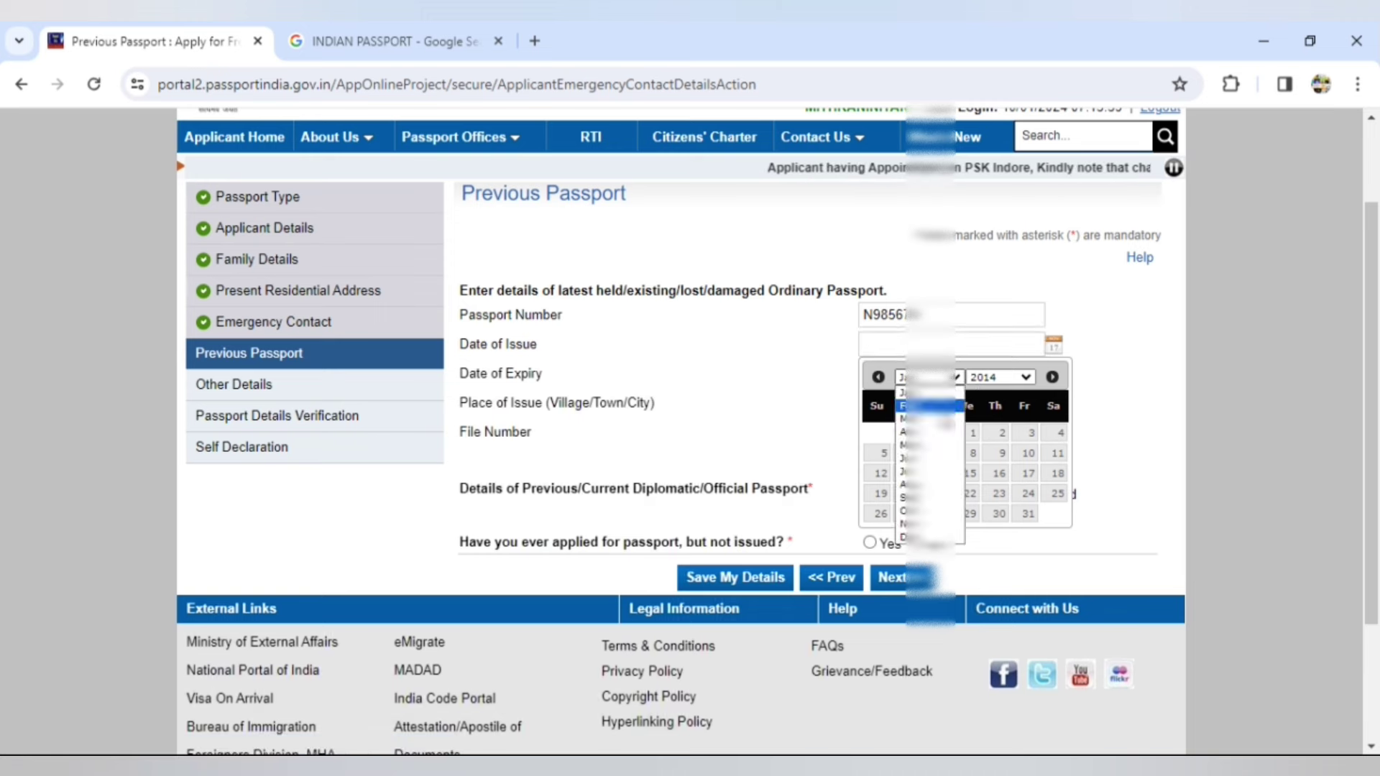
{"action": "left_click", "coordinate": [928, 406]}
{"action": "left_click", "coordinate": [970, 473]}
{"action": "left_click", "coordinate": [956, 373]}
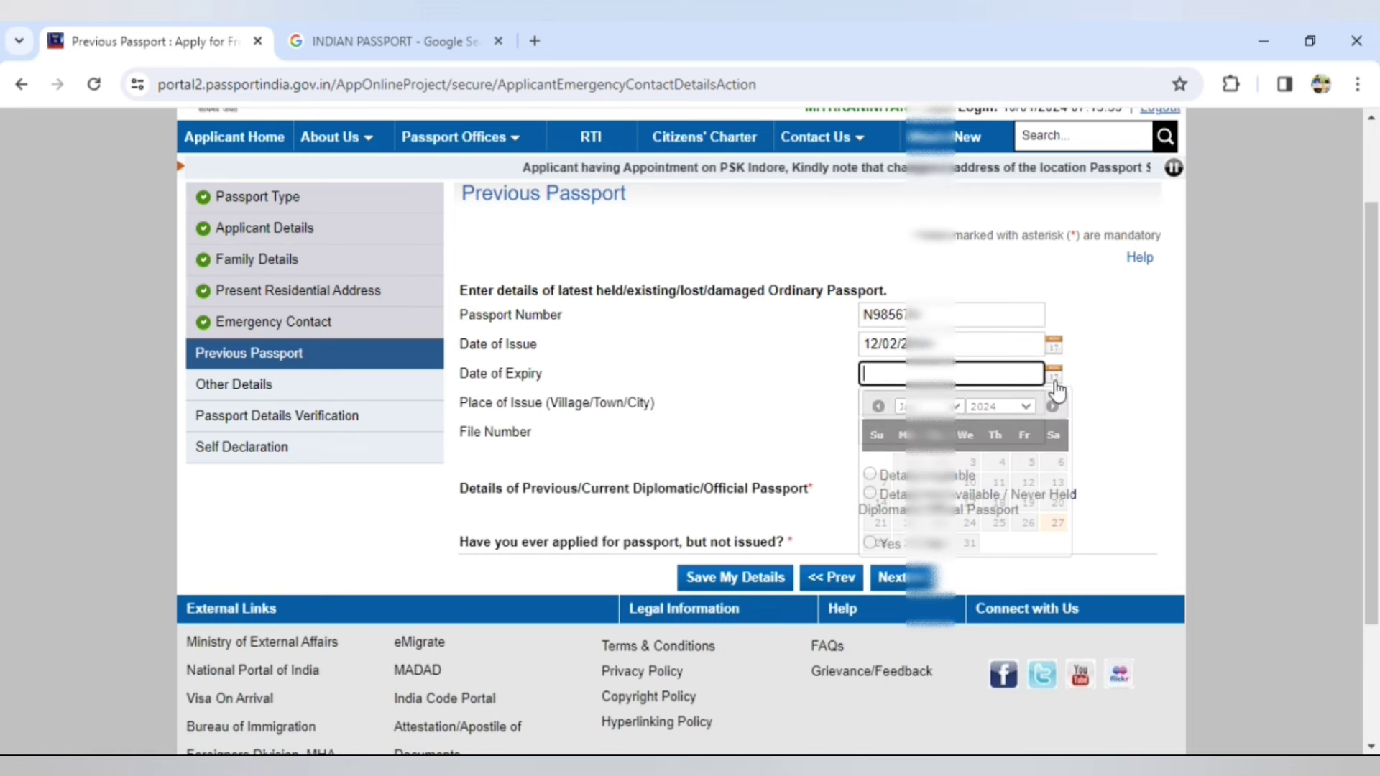
{"action": "left_click", "coordinate": [956, 406]}
{"action": "left_click", "coordinate": [928, 435]}
{"action": "left_click", "coordinate": [881, 502]}
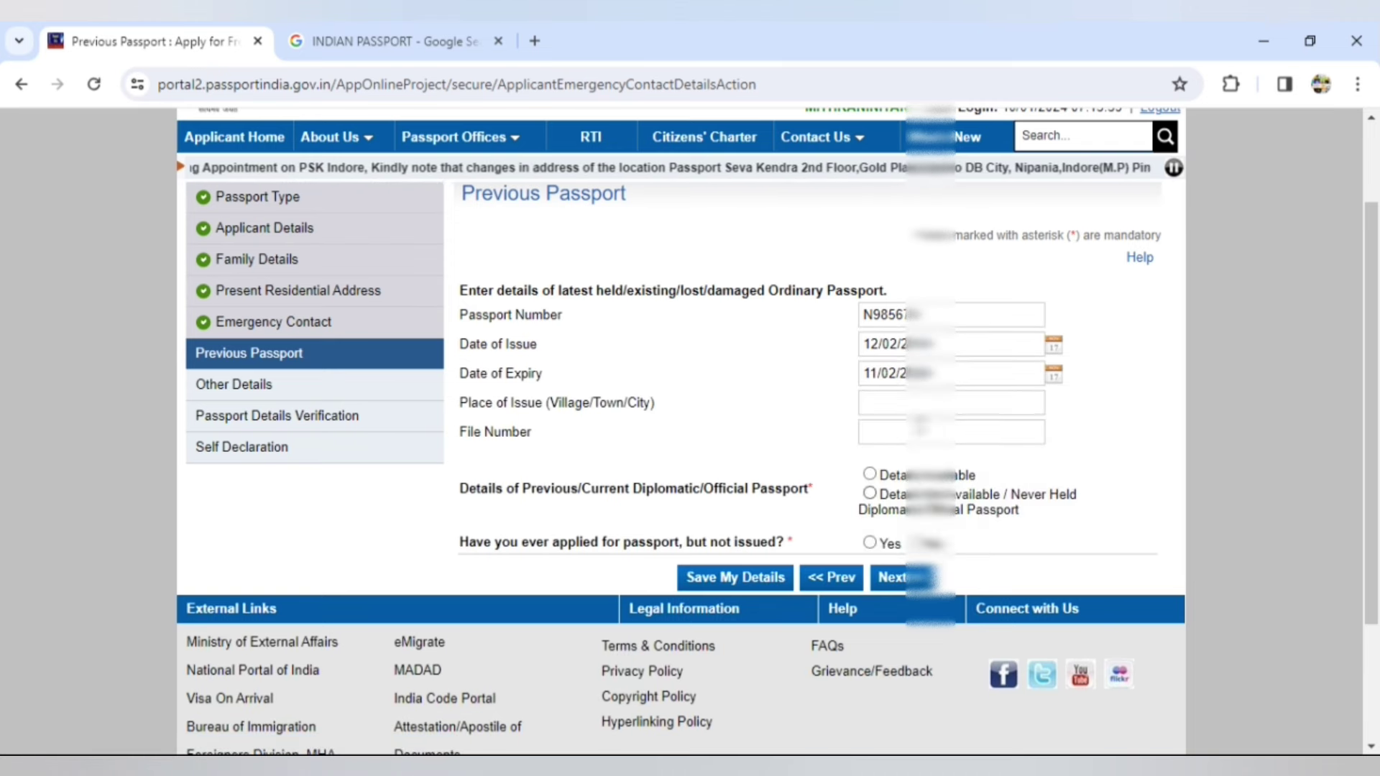
- Set place of issue to TRICHY, enter the file number, and mark diplomatic passport details not available
{"action": "left_click", "coordinate": [898, 404]}
{"action": "type", "text": "TRICHY"}
{"action": "left_click", "coordinate": [898, 435]}
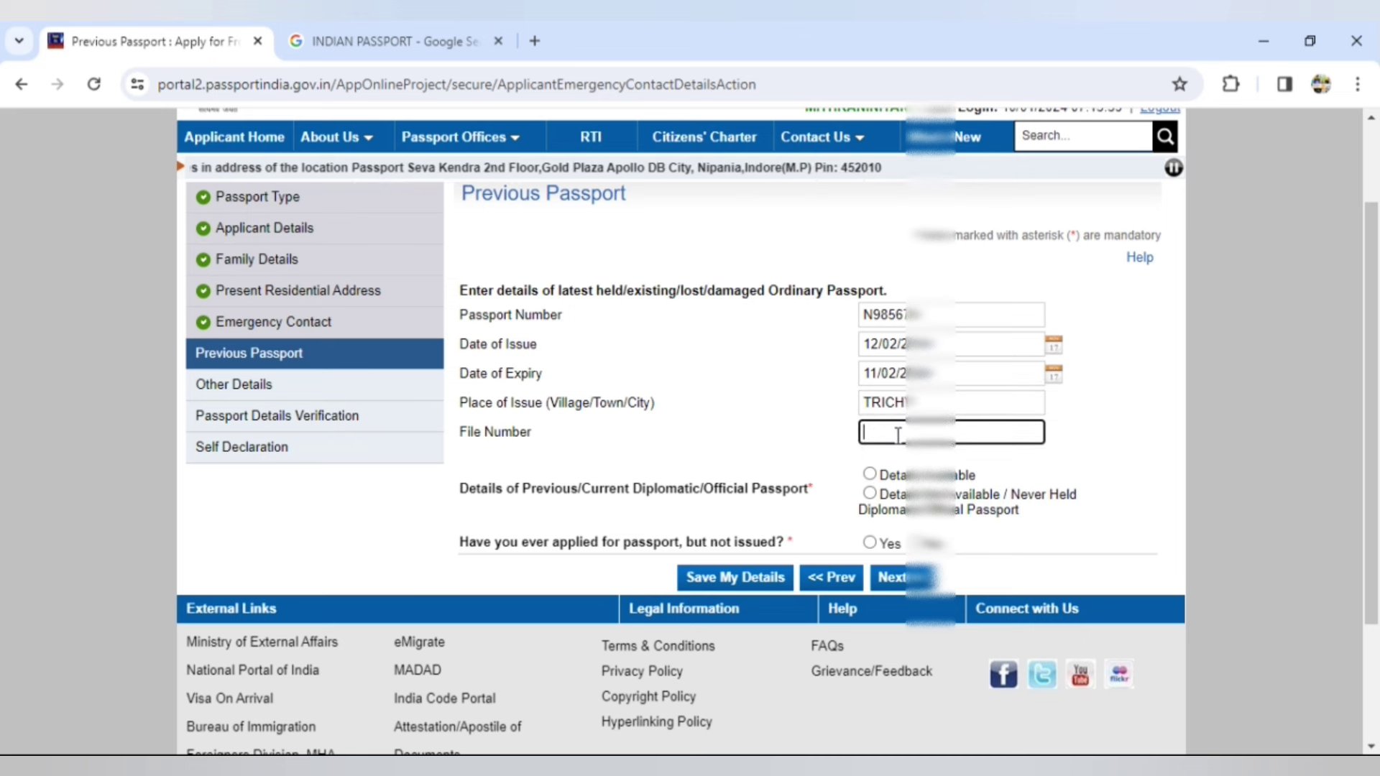
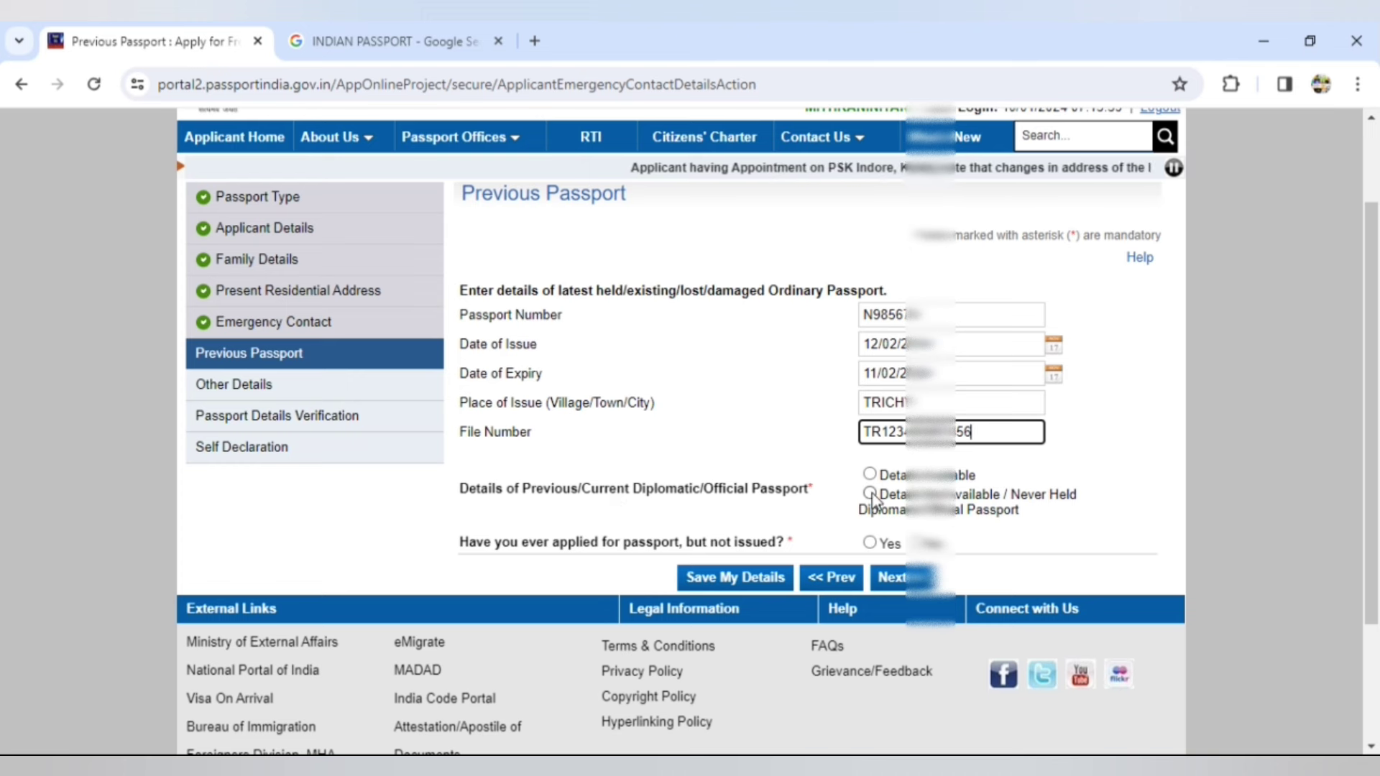
{"action": "left_click", "coordinate": [870, 494]}
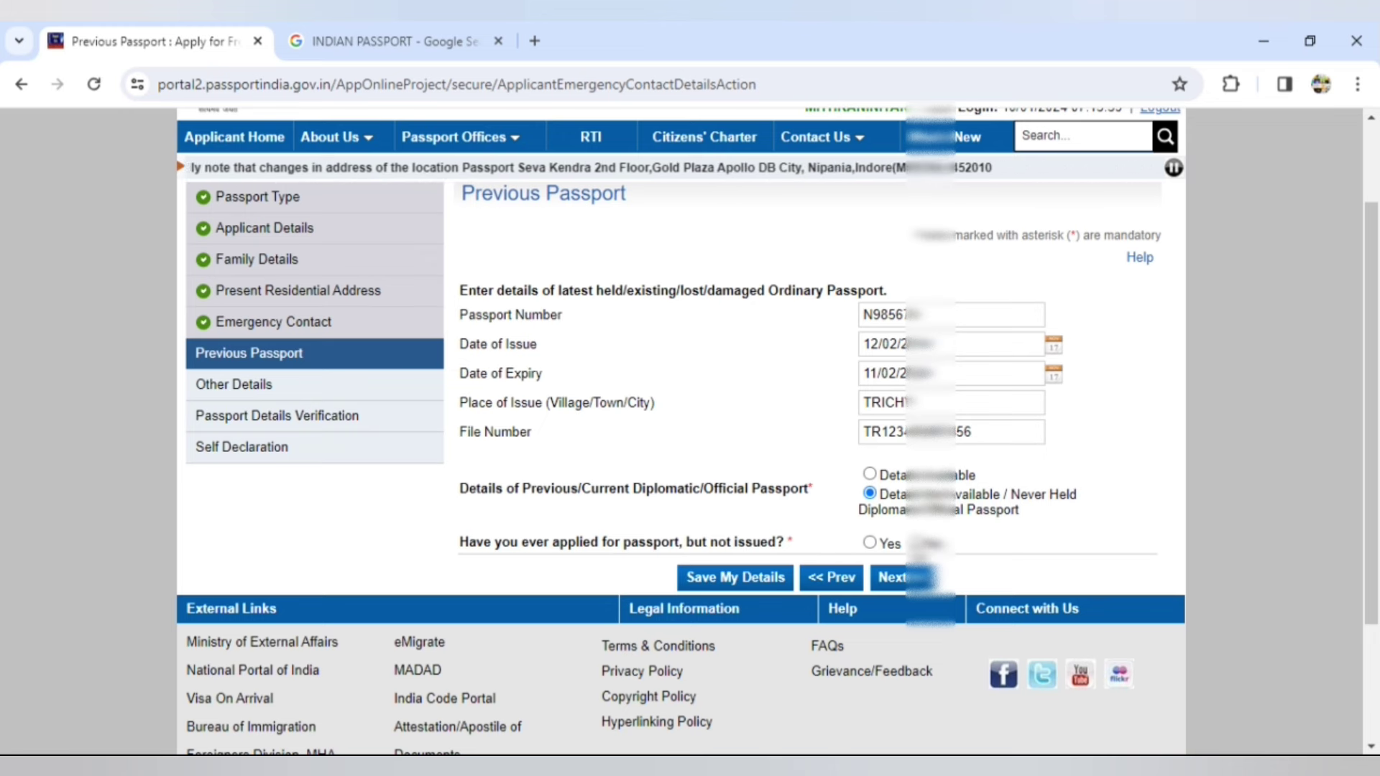
- Leave the previous-application question without a Yes answer and continue to Other Details
{"action": "left_click", "coordinate": [871, 543]}
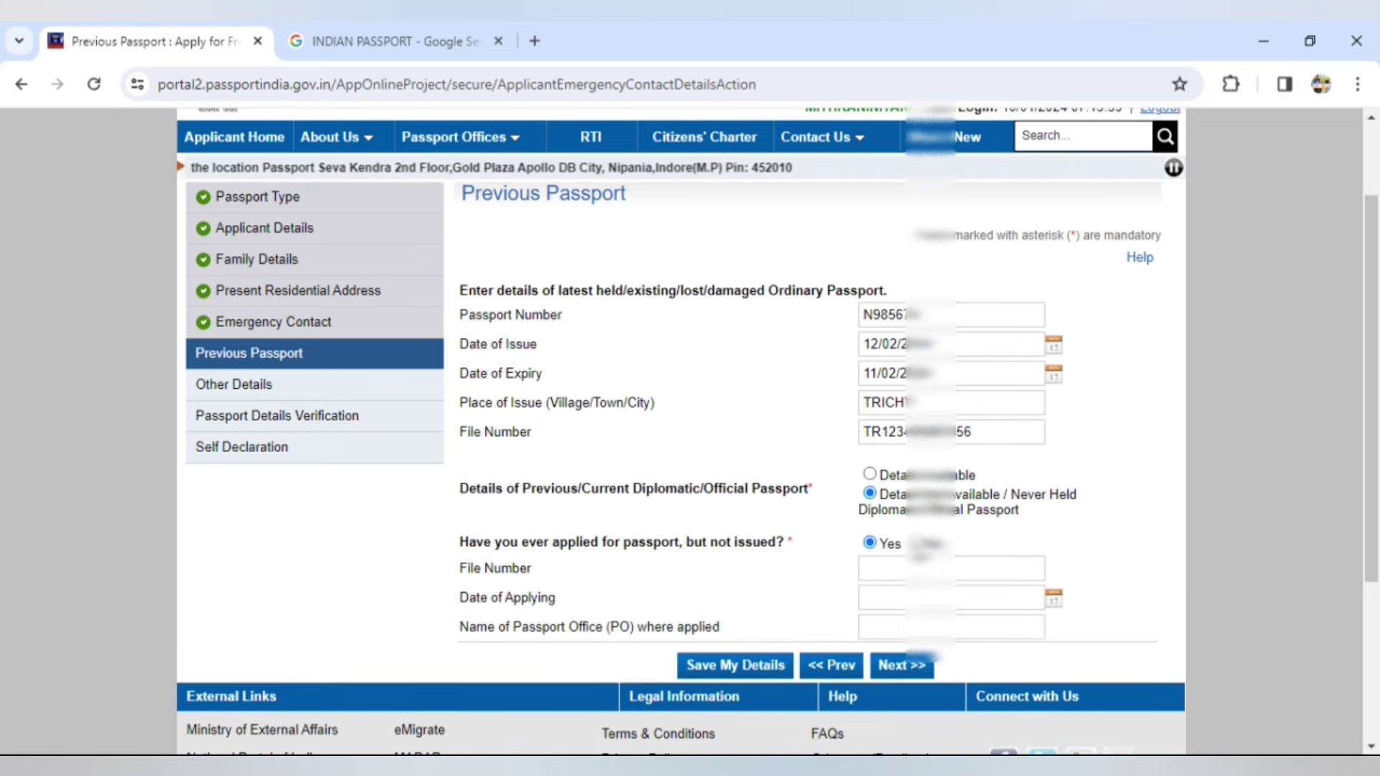
{"action": "key", "text": "Right"}
{"action": "left_click", "coordinate": [871, 544]}
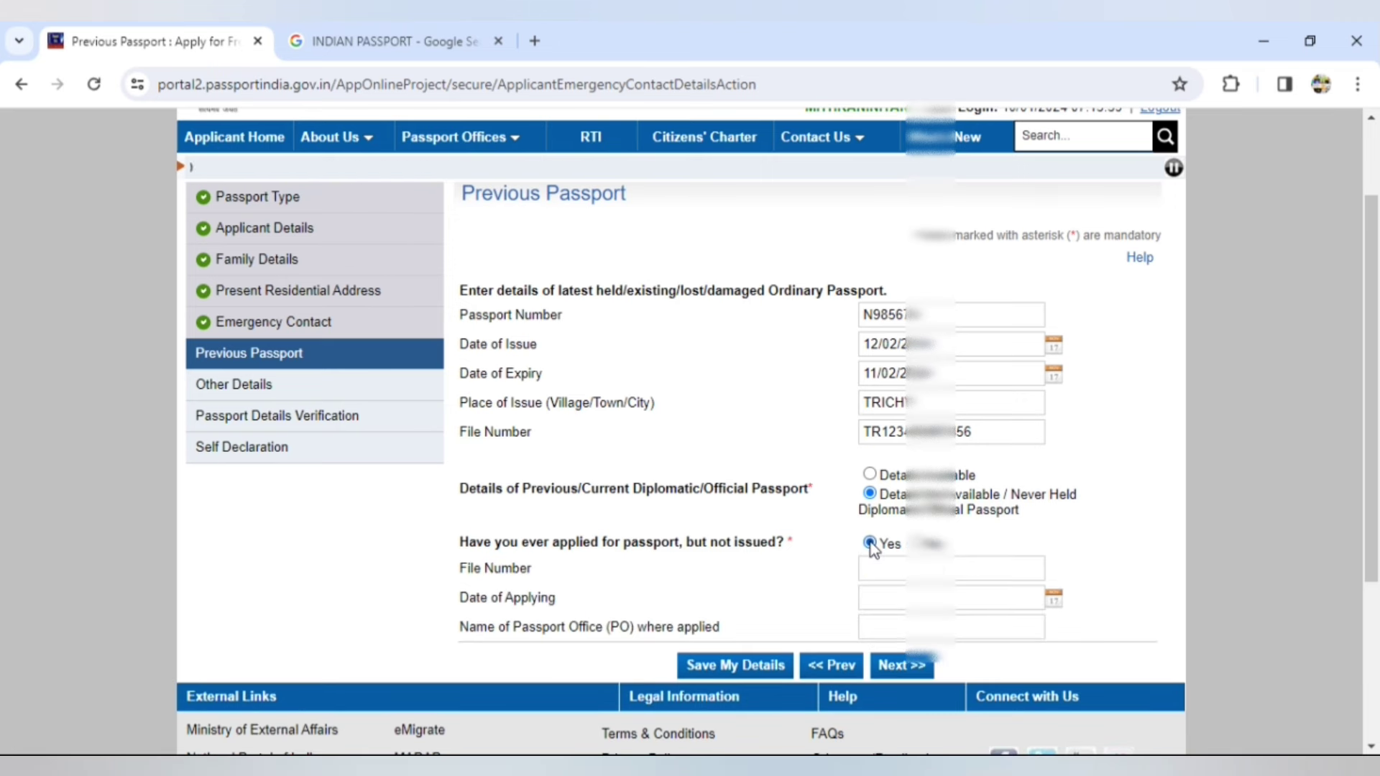
{"action": "key", "text": "Right"}
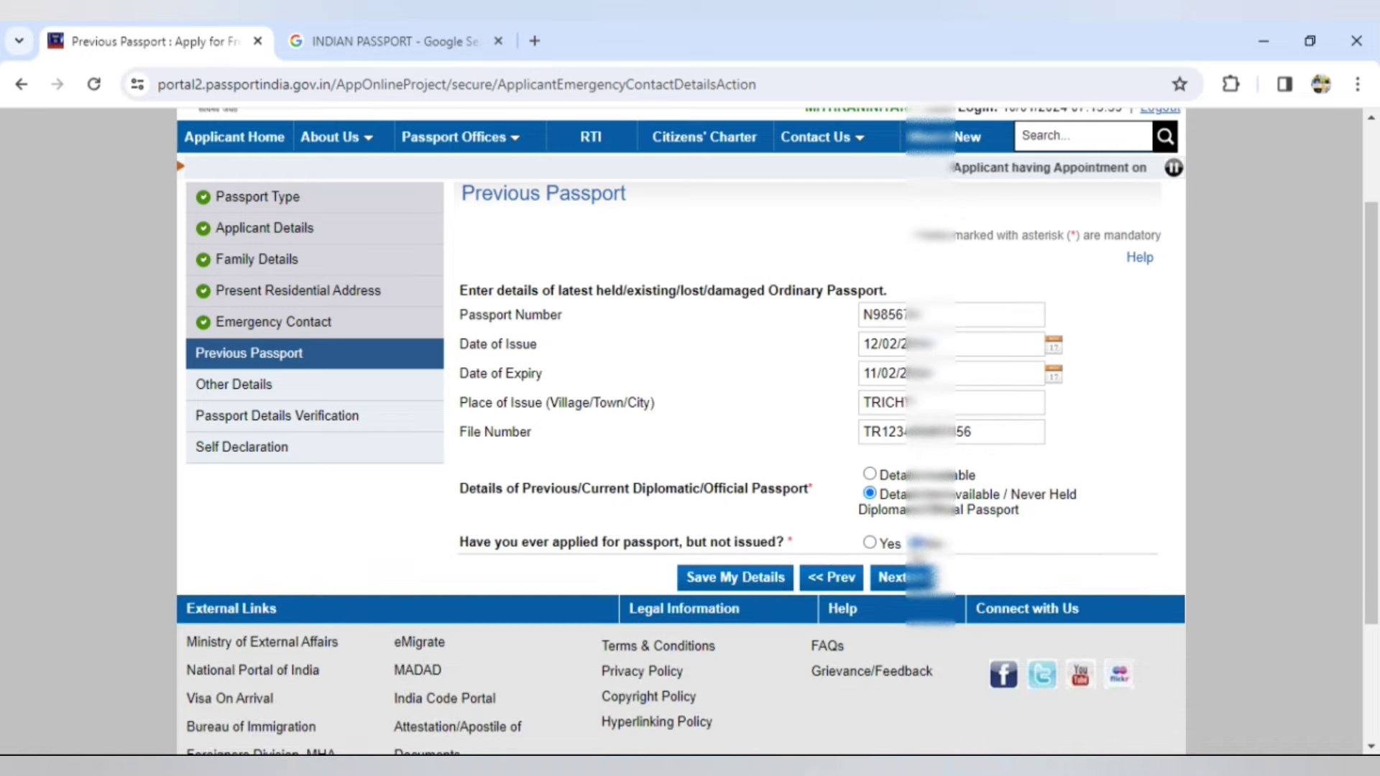
{"action": "left_click", "coordinate": [897, 582]}
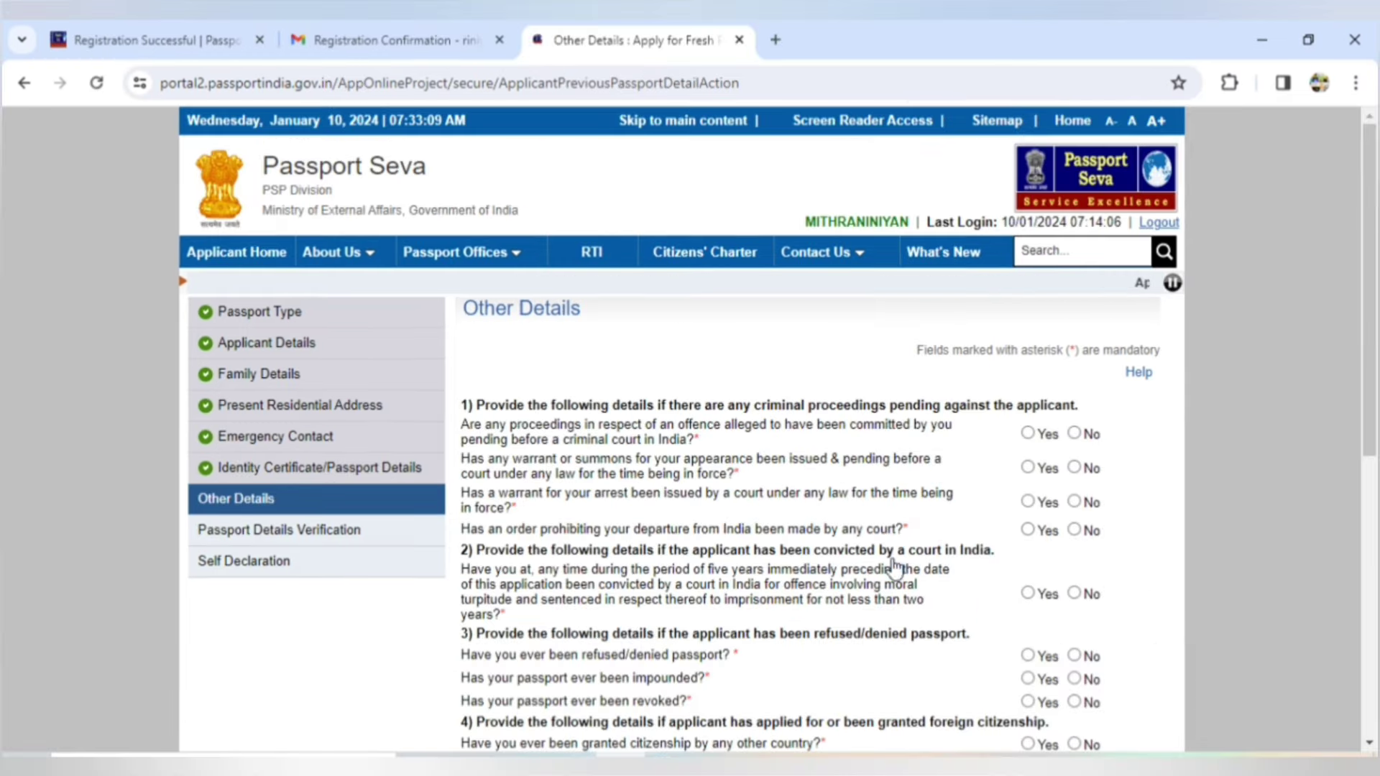
{"action": "scroll", "coordinate": [894, 570], "scroll_direction": "down", "scroll_amount": 3}
- Answer No to the summons, warrant, departure, conviction, refused/impounded/revoked passport, citizenship and repatriation questions
{"action": "left_click", "coordinate": [1074, 290]}
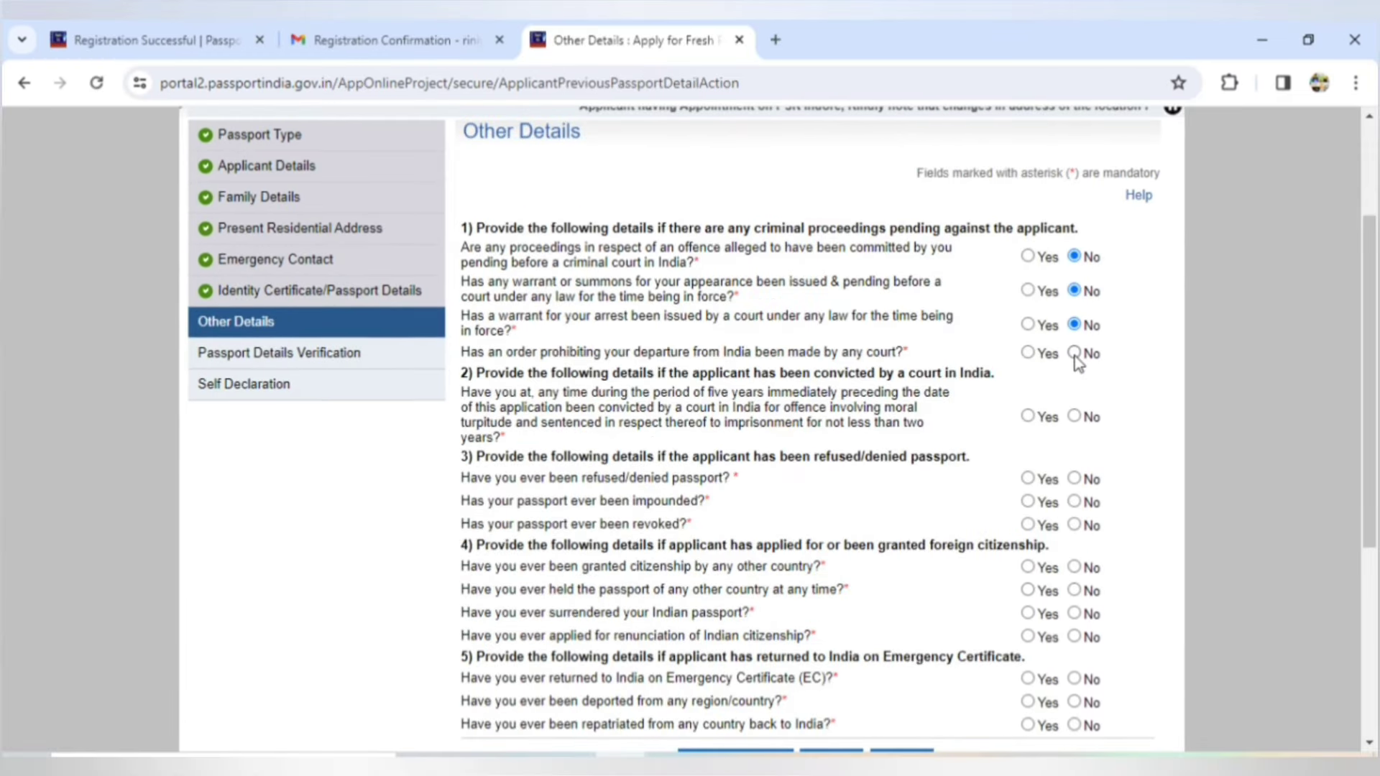
{"action": "left_click", "coordinate": [1074, 353]}
{"action": "left_click", "coordinate": [1074, 416]}
{"action": "left_click", "coordinate": [1074, 479]}
{"action": "left_click", "coordinate": [1074, 502]}
{"action": "left_click", "coordinate": [1074, 525]}
{"action": "left_click", "coordinate": [1074, 567]}
{"action": "left_click", "coordinate": [1074, 590]}
{"action": "scroll", "coordinate": [1205, 358], "scroll_direction": "down", "scroll_amount": 3}
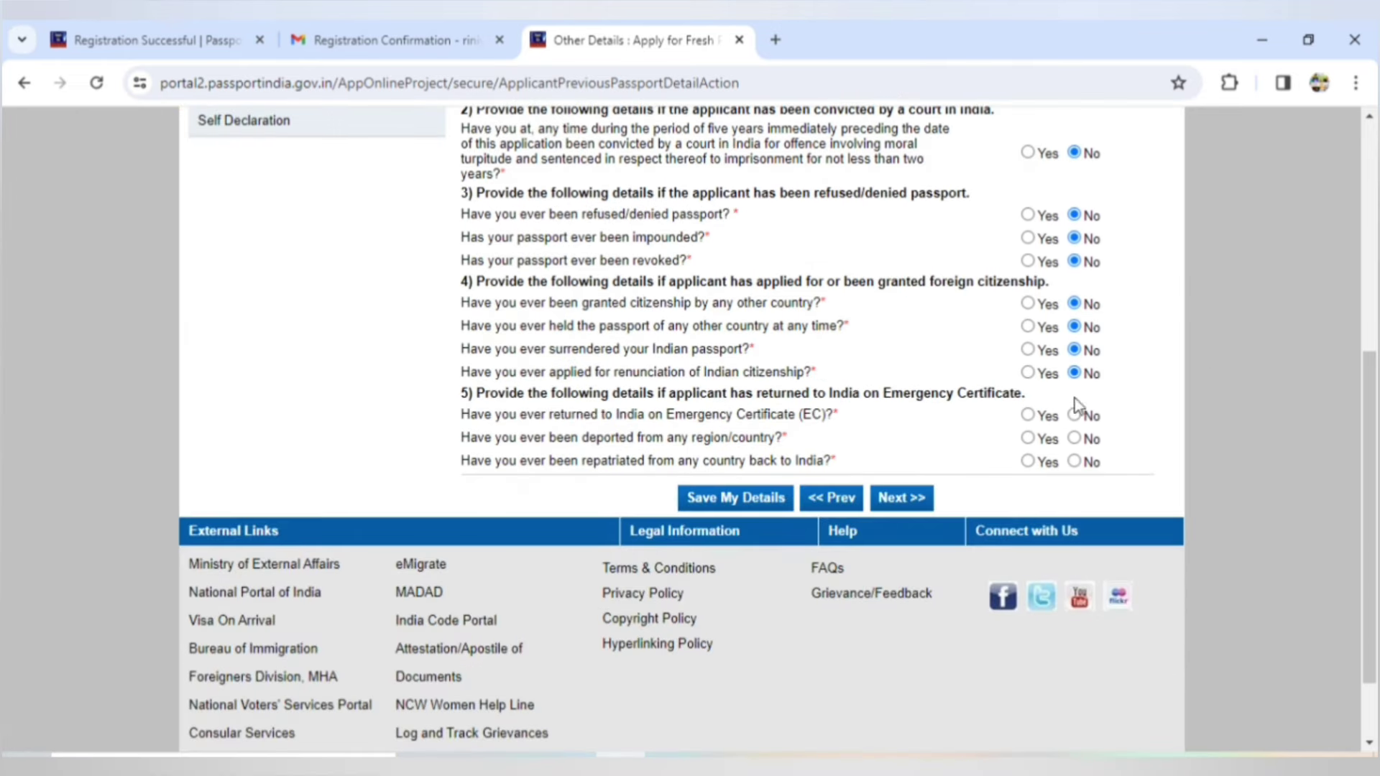
{"action": "left_click", "coordinate": [1075, 463]}
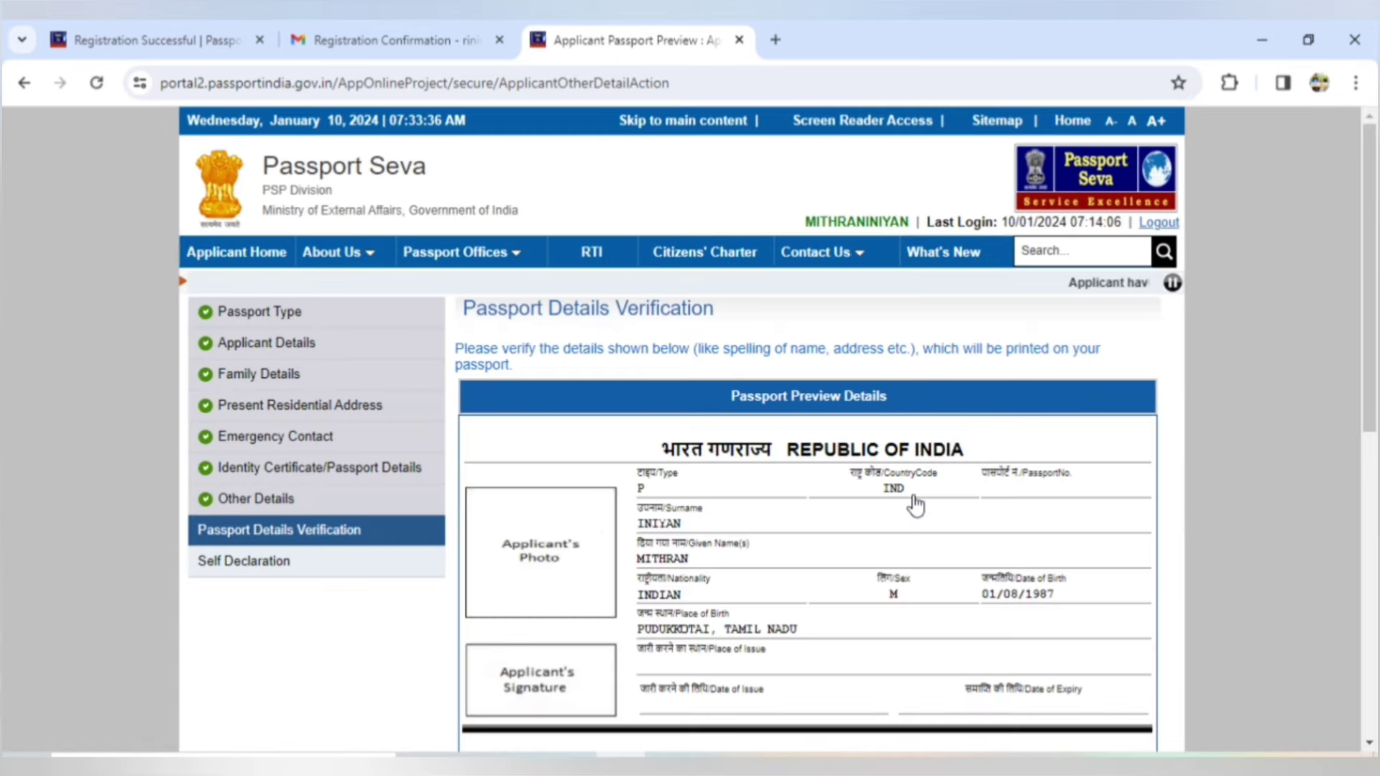
- Review the Passport Details Verification preview and proceed to the Self Declaration page
{"action": "left_click_drag", "start_coordinate": [1374, 369], "coordinate": [1375, 498]}
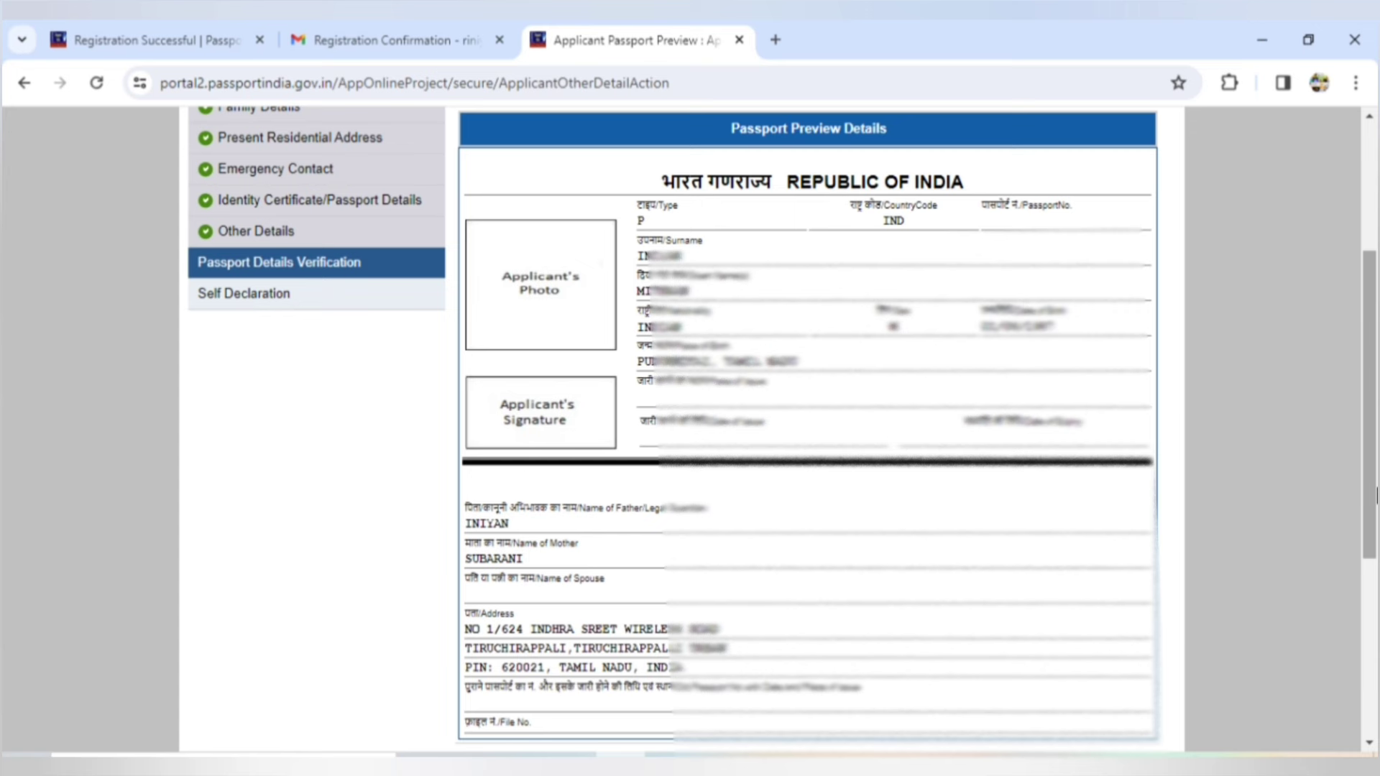
{"action": "scroll", "coordinate": [1375, 496], "scroll_direction": "down", "scroll_amount": 2}
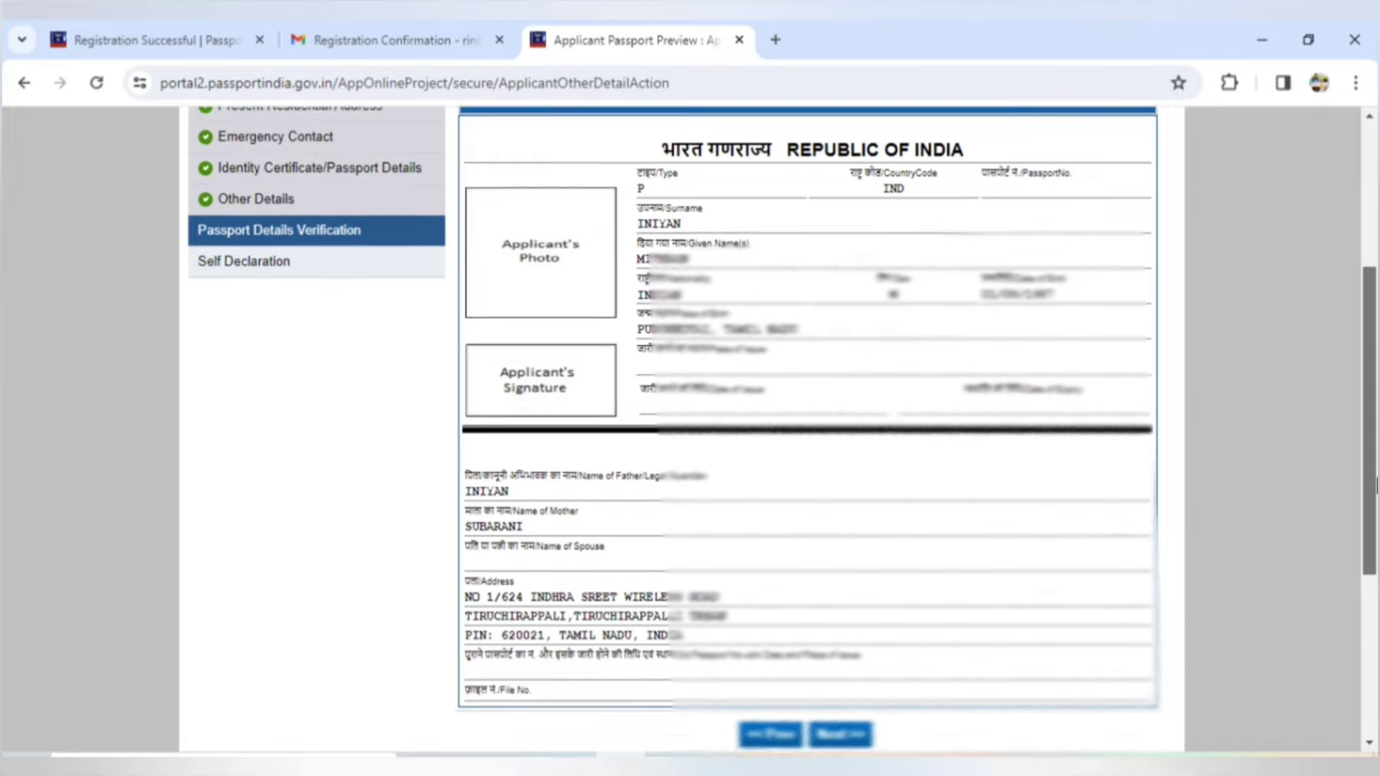
{"action": "scroll", "coordinate": [1376, 518], "scroll_direction": "down", "scroll_amount": 1}
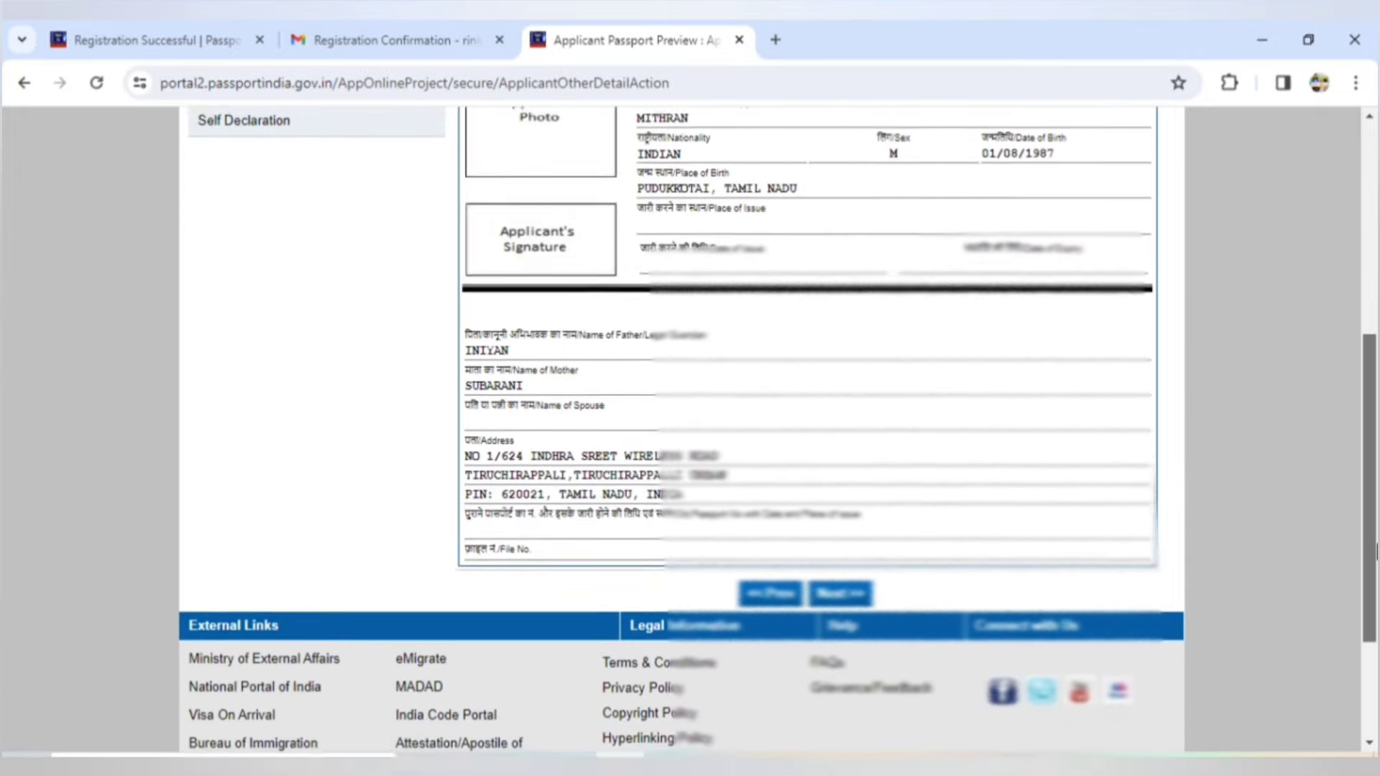
{"action": "scroll", "coordinate": [1375, 518], "scroll_direction": "up", "scroll_amount": 3}
{"action": "scroll", "coordinate": [953, 546], "scroll_direction": "down", "scroll_amount": 2}
{"action": "left_click", "coordinate": [835, 712]}
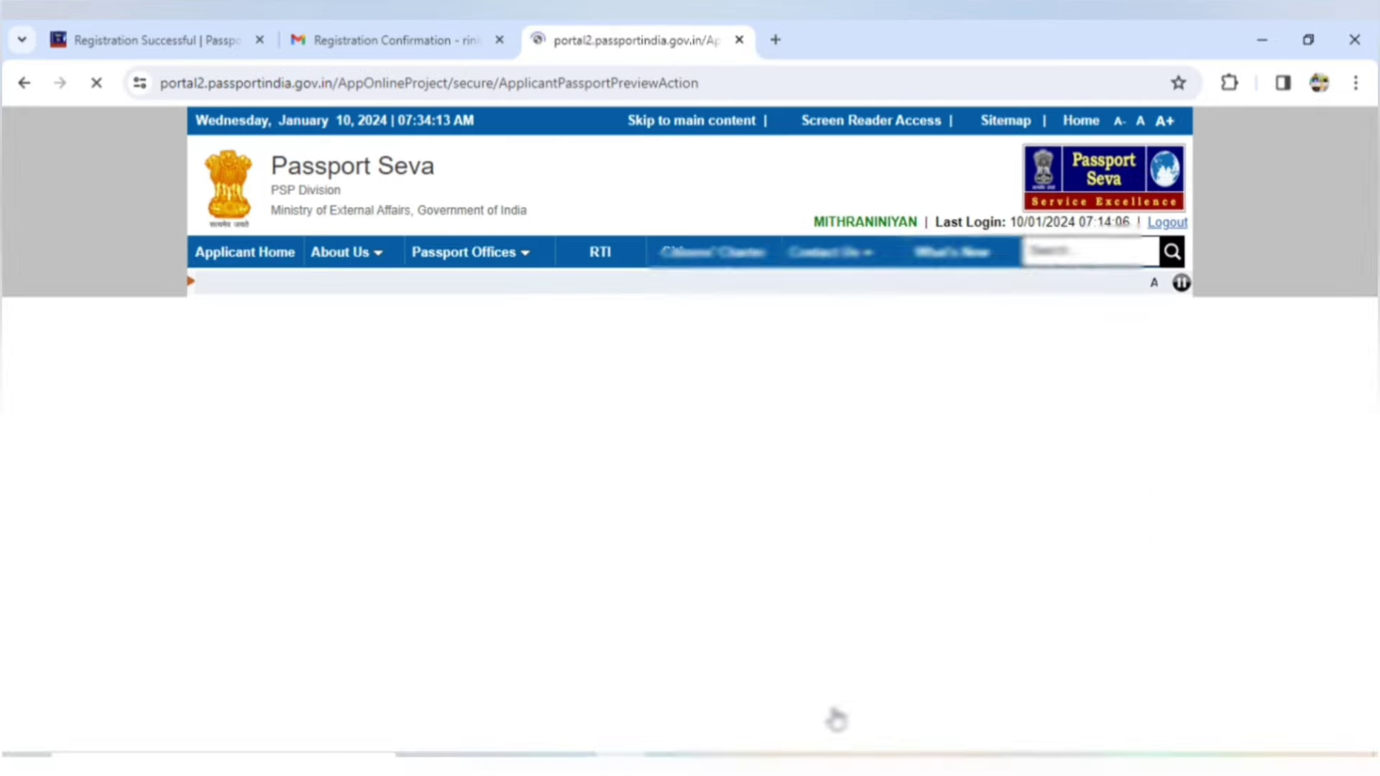
{"action": "scroll", "coordinate": [1373, 349], "scroll_direction": "down", "scroll_amount": 1}
{"action": "scroll", "coordinate": [1373, 349], "scroll_direction": "down", "scroll_amount": 2}
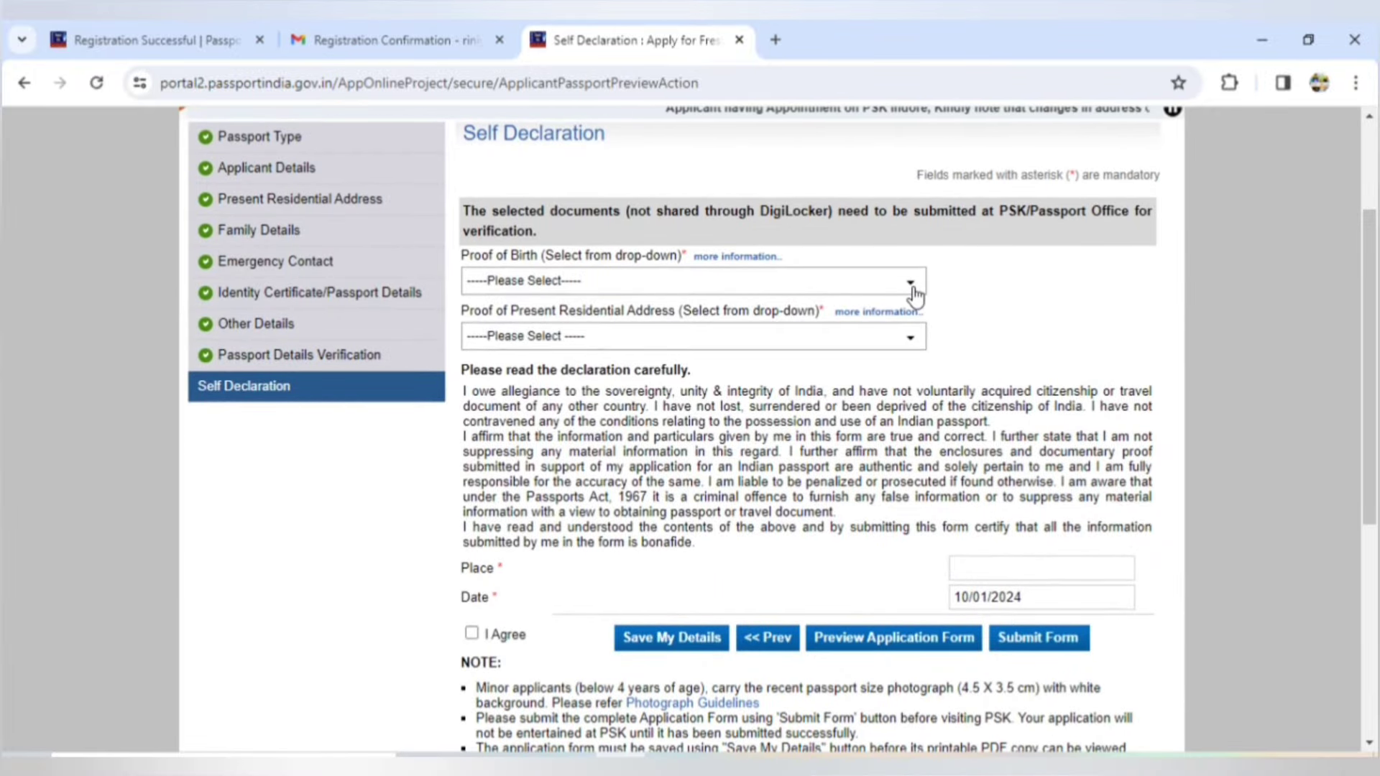
- Choose Birth certificate as proof of birth and Aadhaar Card as address proof, dismissing the alerts
{"action": "left_click", "coordinate": [911, 286]}
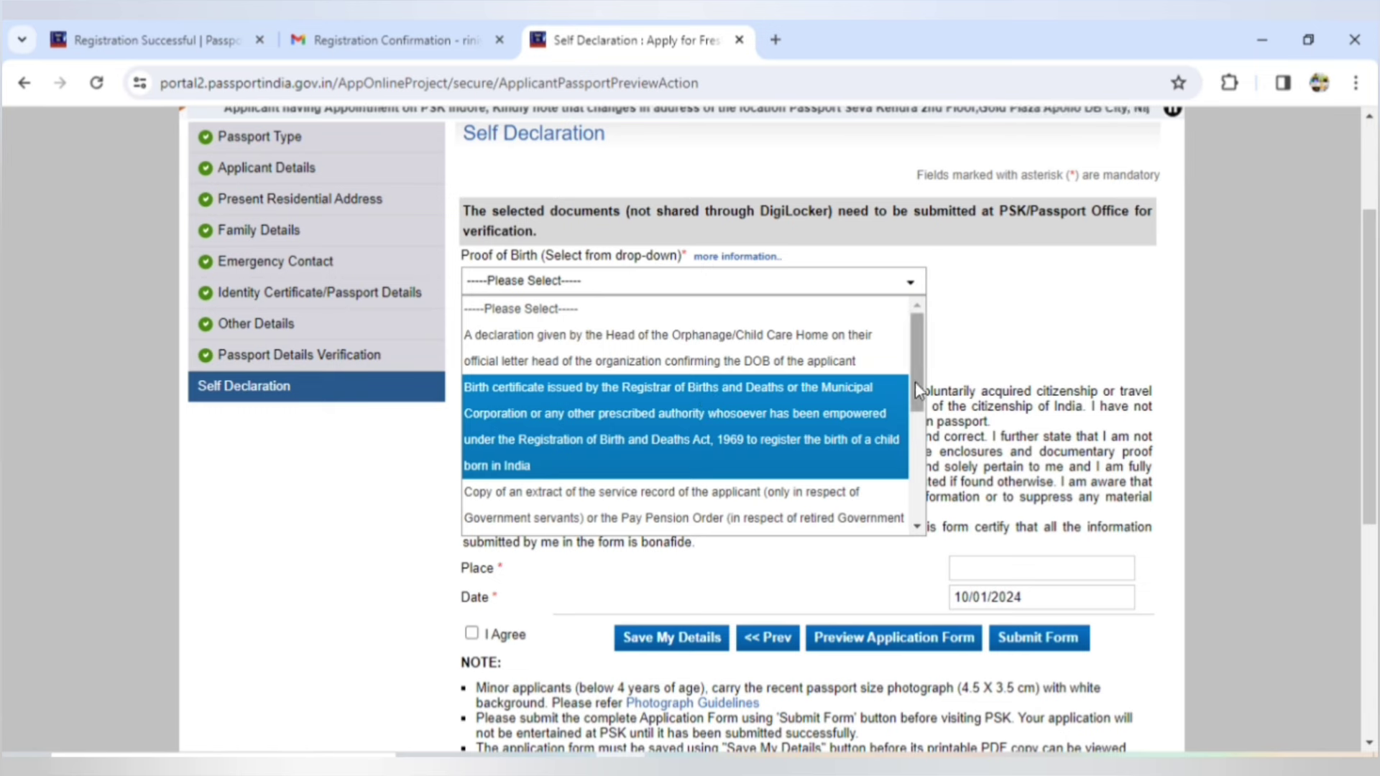
{"action": "scroll", "coordinate": [916, 379], "scroll_direction": "down", "scroll_amount": 4}
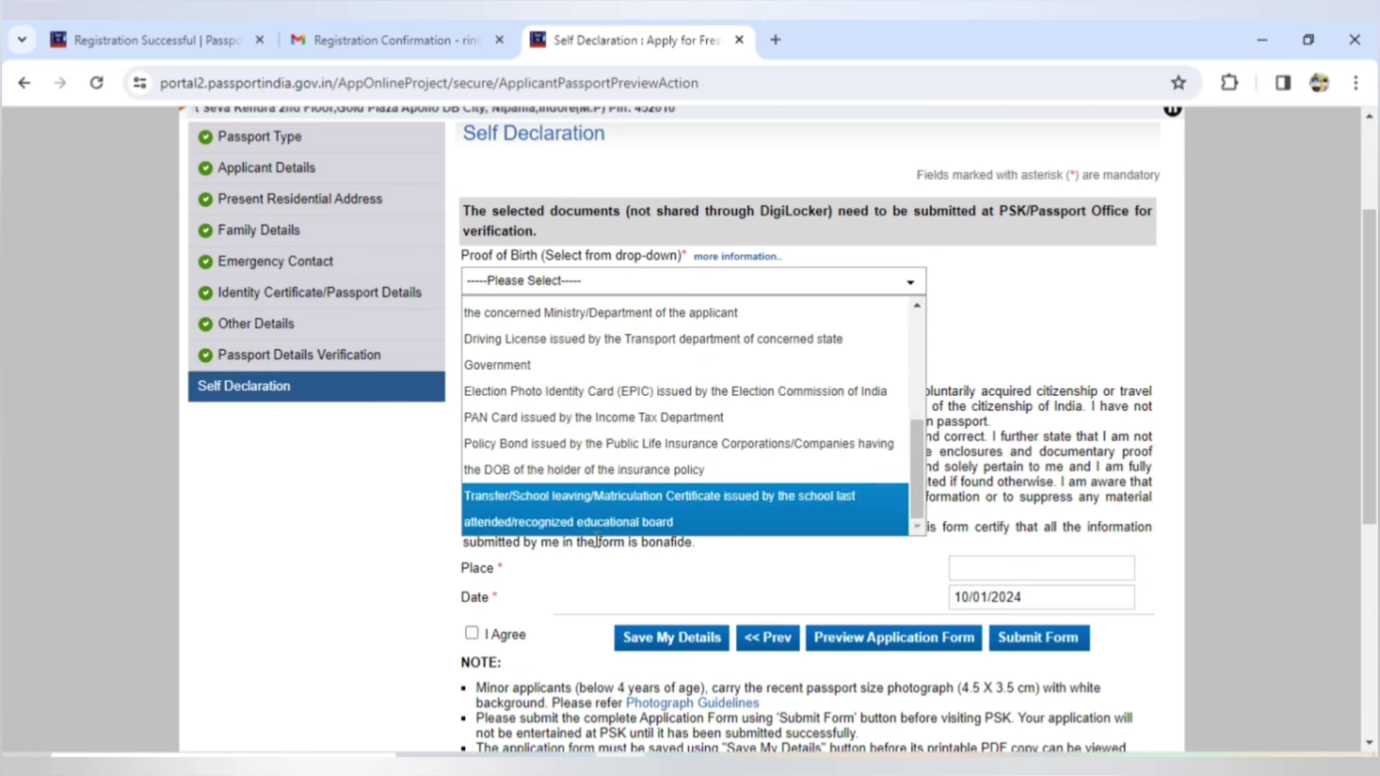
{"action": "scroll", "coordinate": [591, 427], "scroll_direction": "up", "scroll_amount": 6}
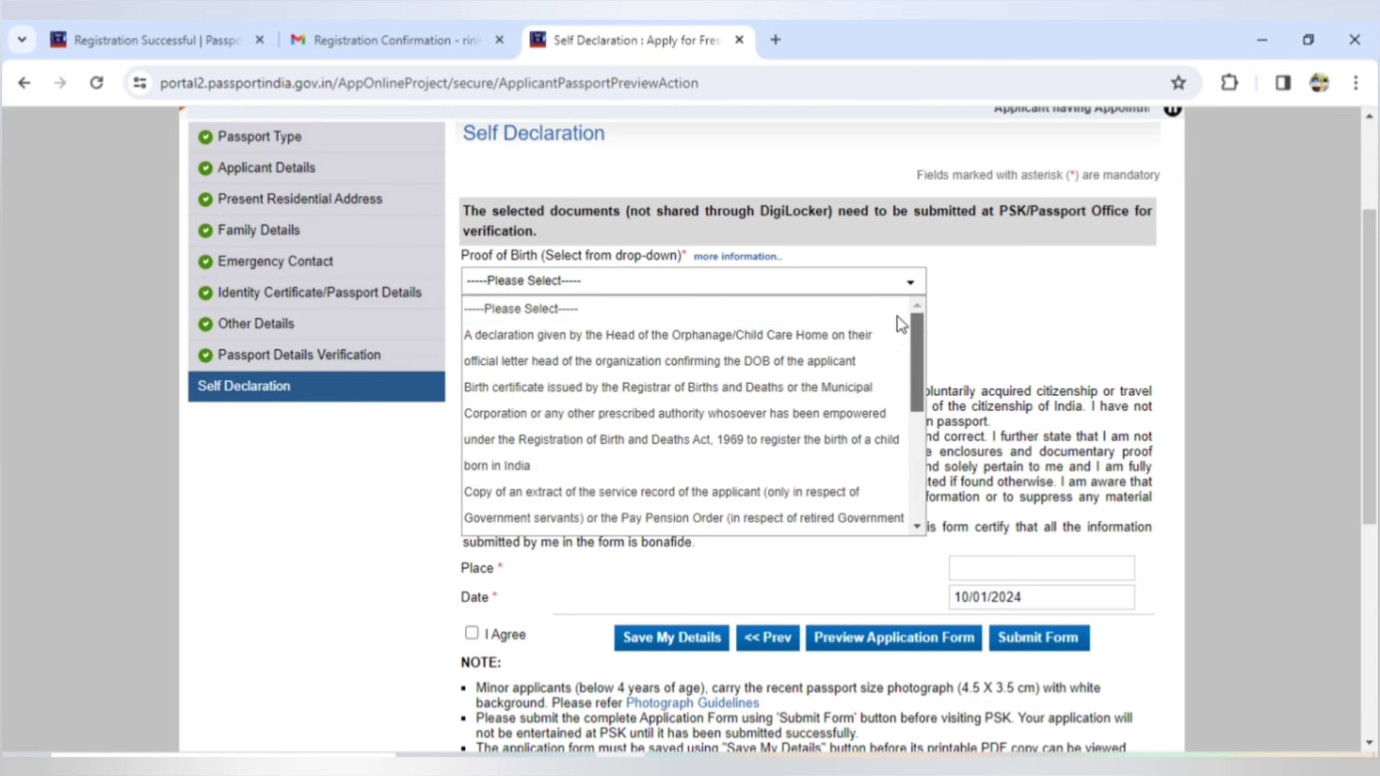
{"action": "left_click", "coordinate": [915, 295]}
{"action": "left_click", "coordinate": [915, 293]}
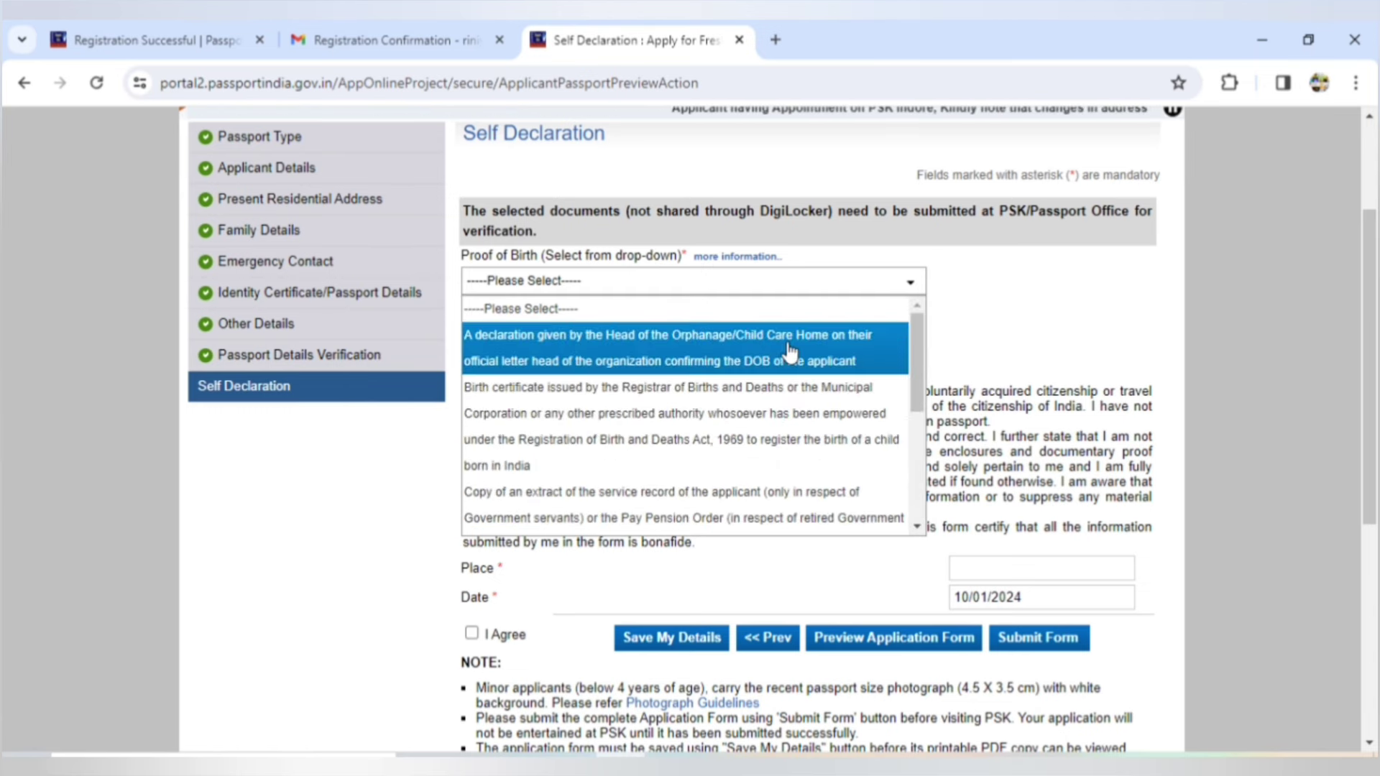
{"action": "left_click", "coordinate": [746, 397]}
{"action": "left_click", "coordinate": [863, 231]}
{"action": "left_click", "coordinate": [910, 338]}
{"action": "left_click", "coordinate": [650, 395]}
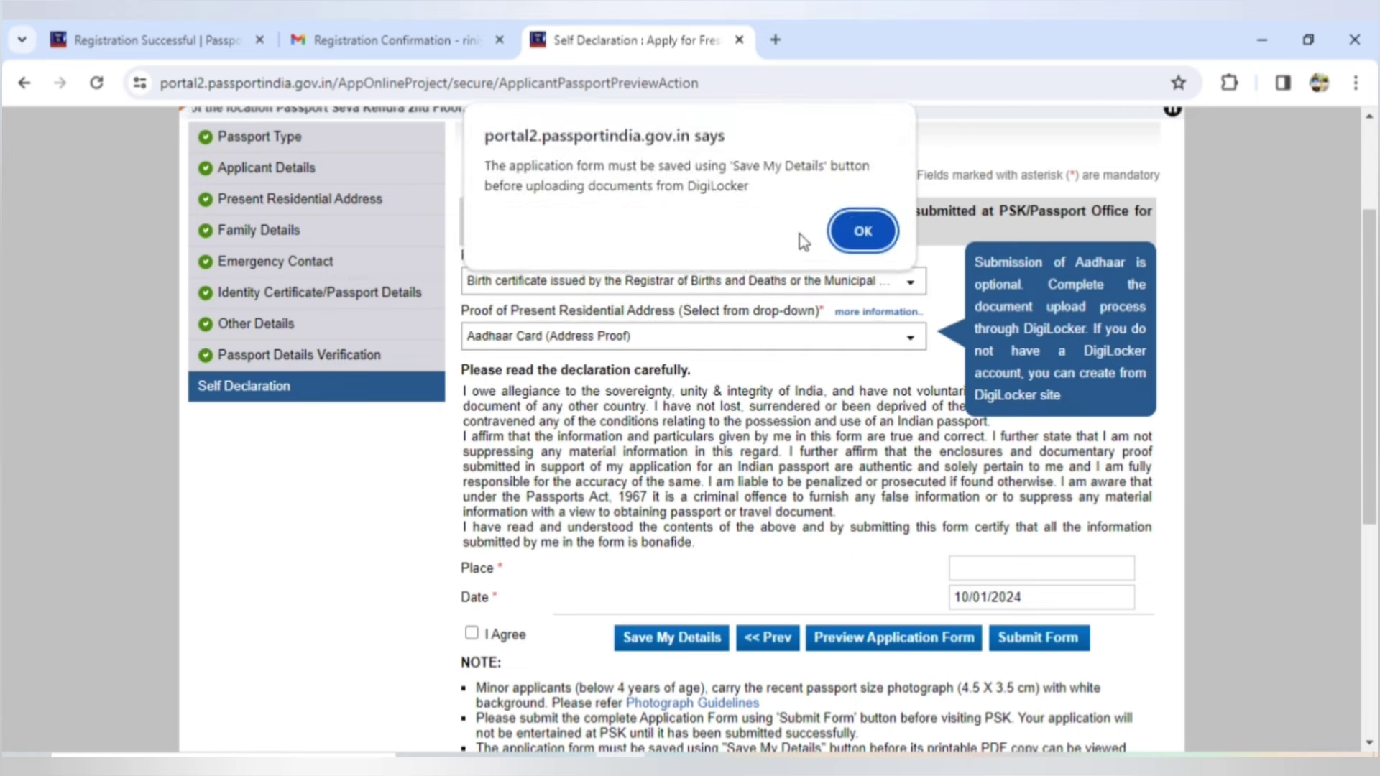
{"action": "left_click", "coordinate": [863, 231]}
- Set the place to TIRUCHIRAPPALLI, agree to the declaration and submit the form
{"action": "left_click", "coordinate": [1016, 565]}
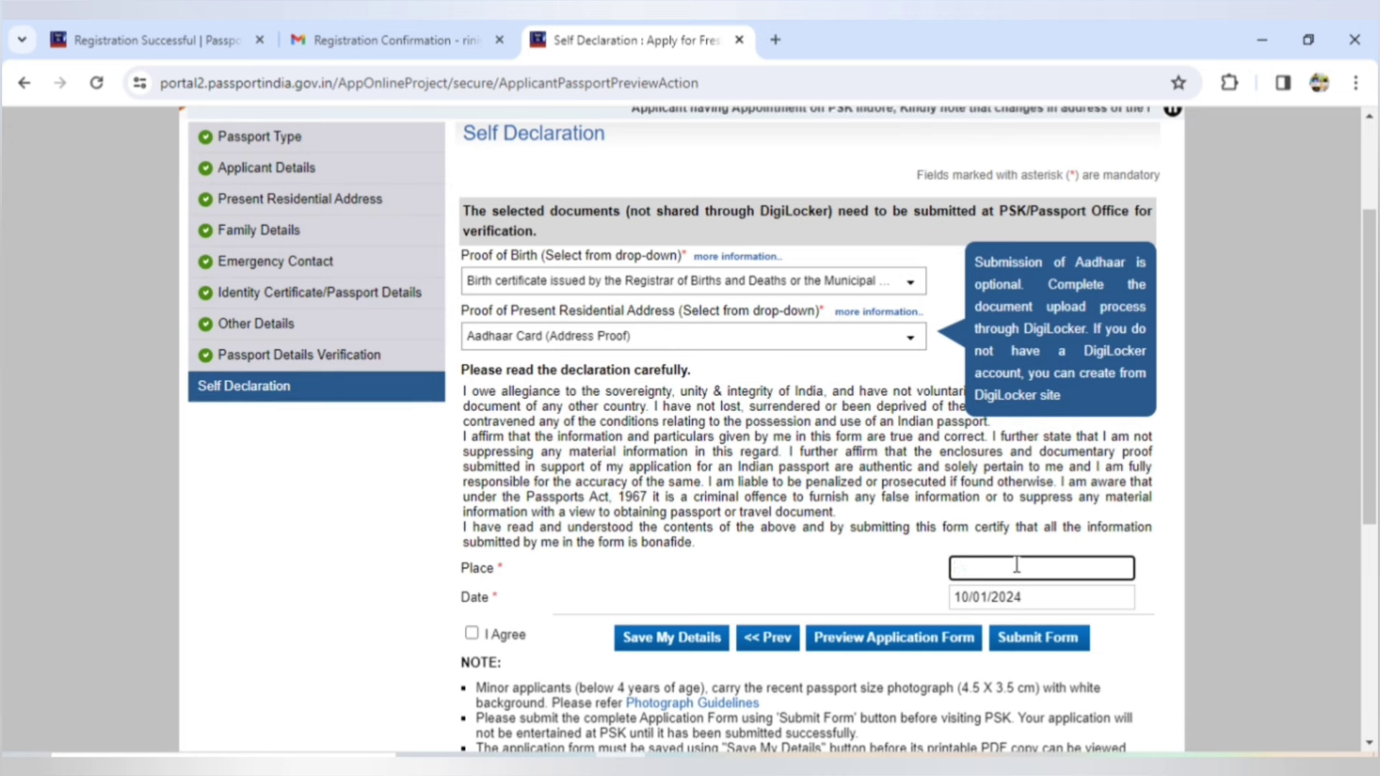
{"action": "type", "text": "TIRUCHI"}
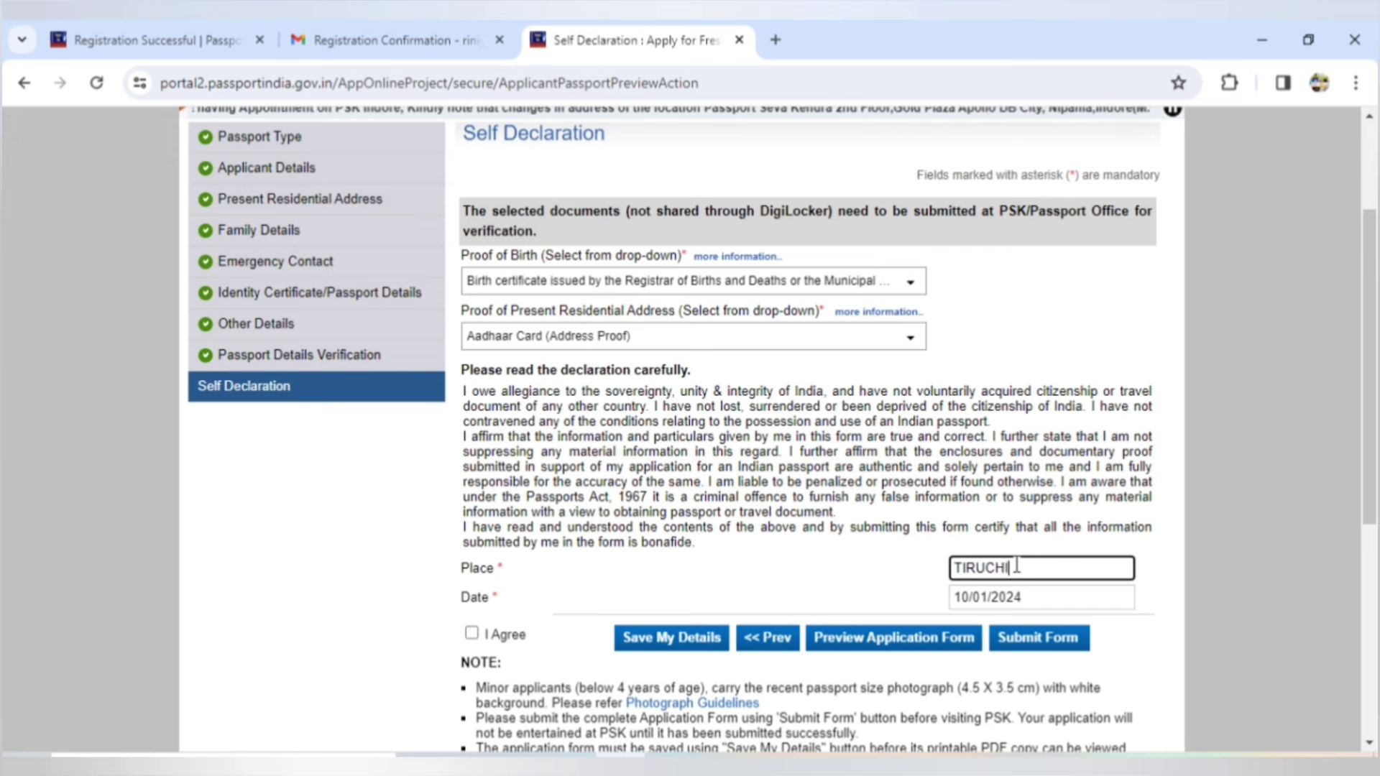
{"action": "type", "text": "RAPPALLI"}
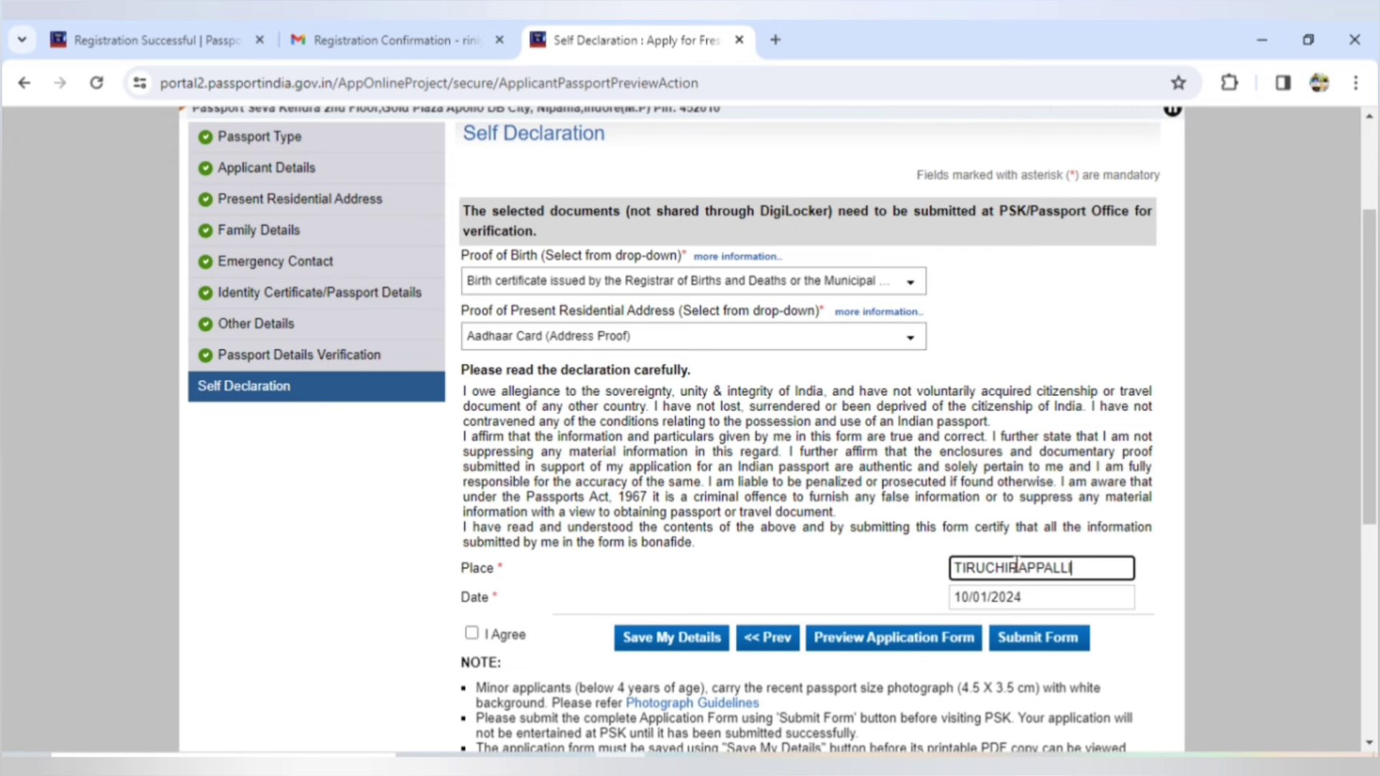
{"action": "left_click", "coordinate": [471, 633]}
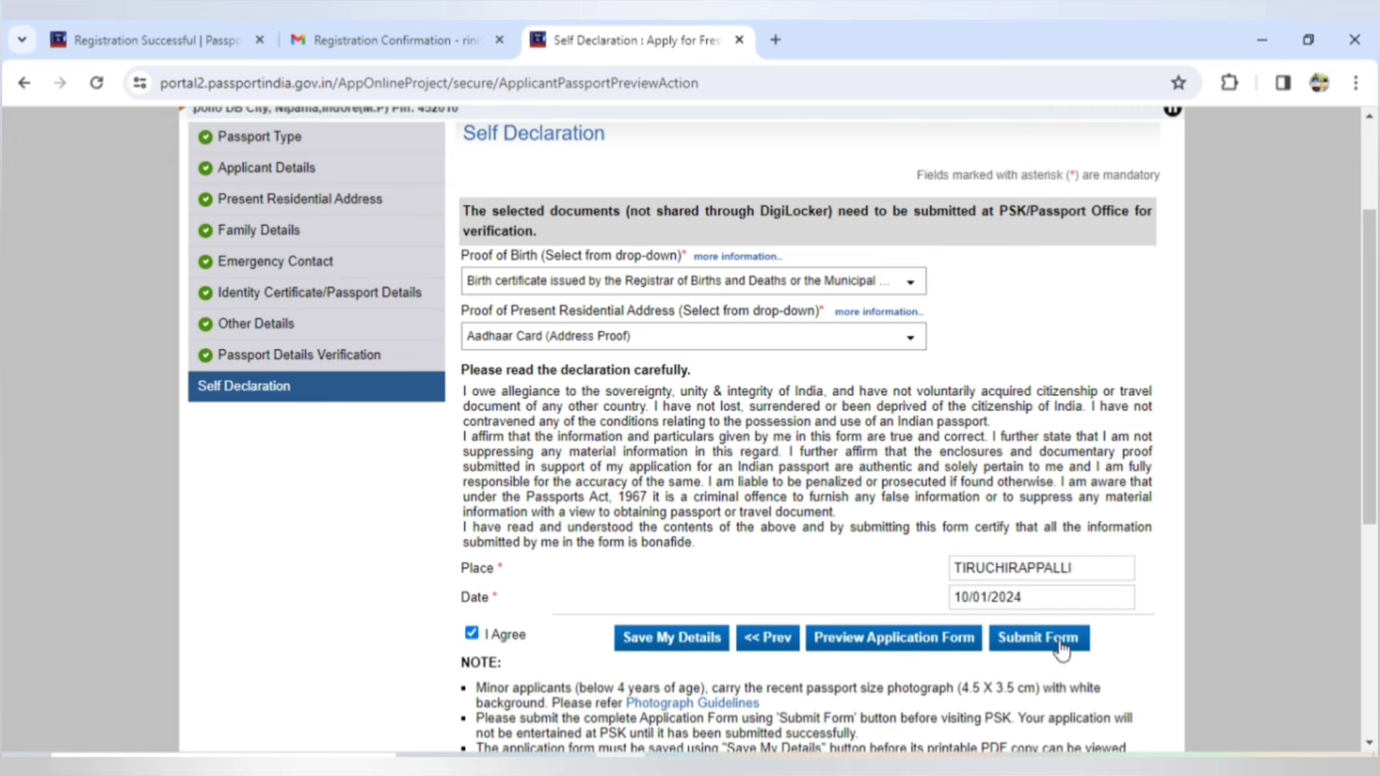
{"action": "left_click", "coordinate": [1061, 651]}
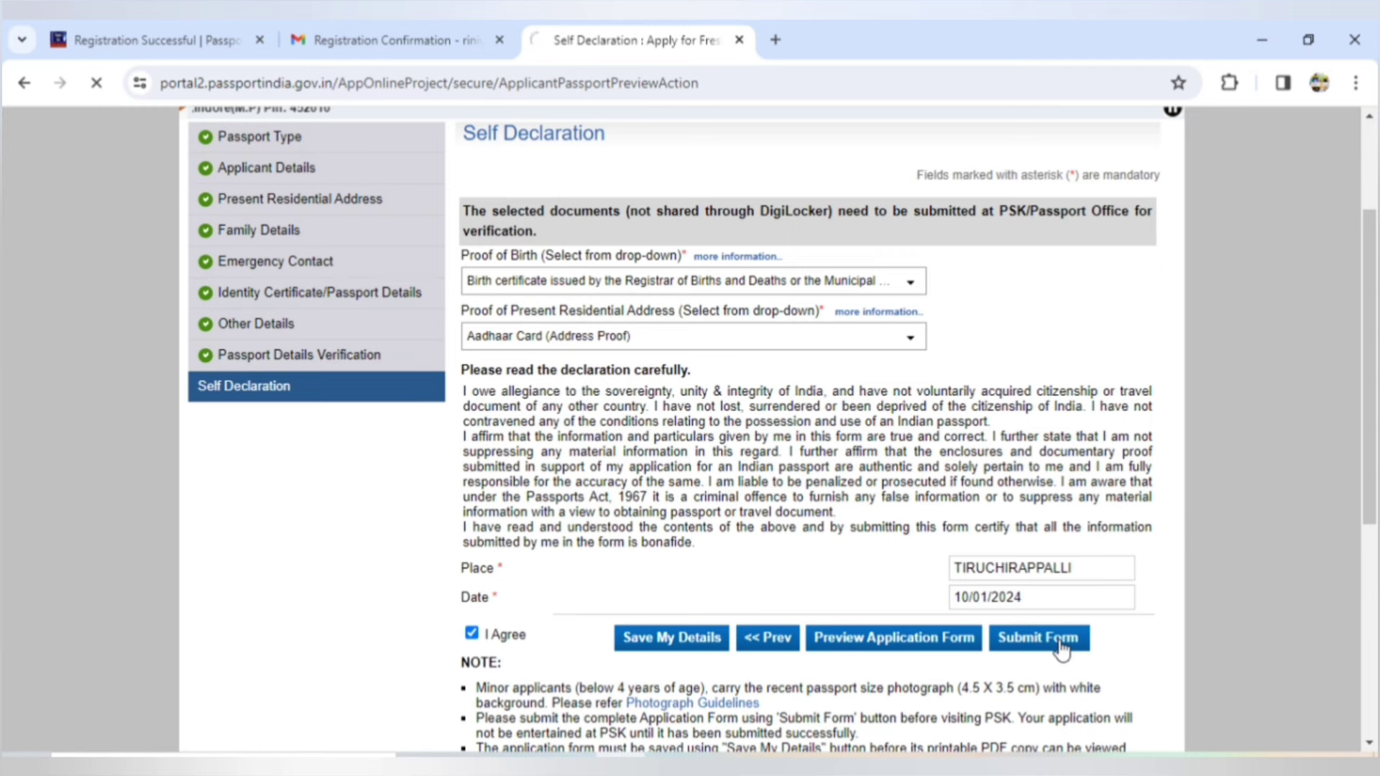